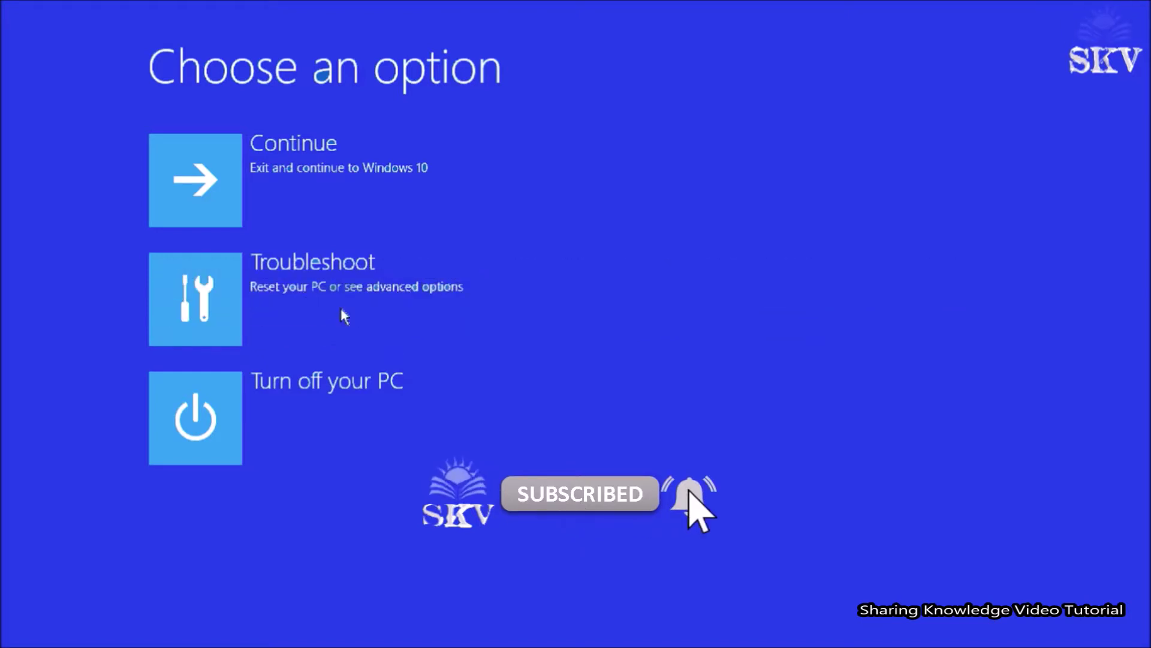
- From Choose an option, go into Troubleshoot and then Advanced options
left_click(340, 309)
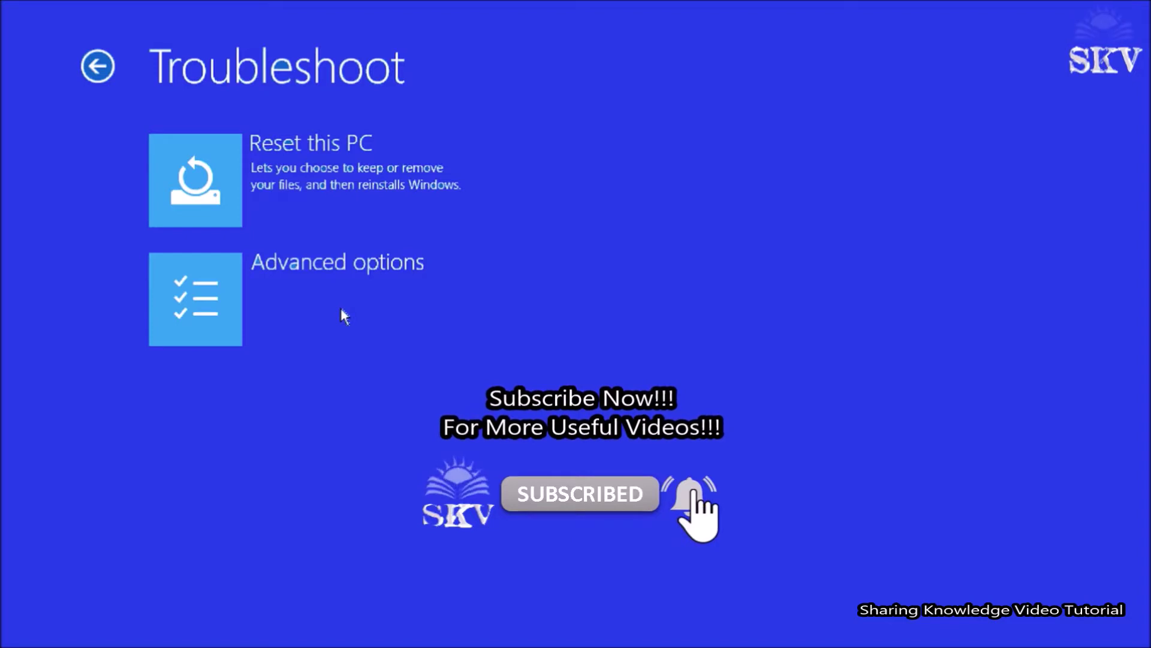
left_click(340, 309)
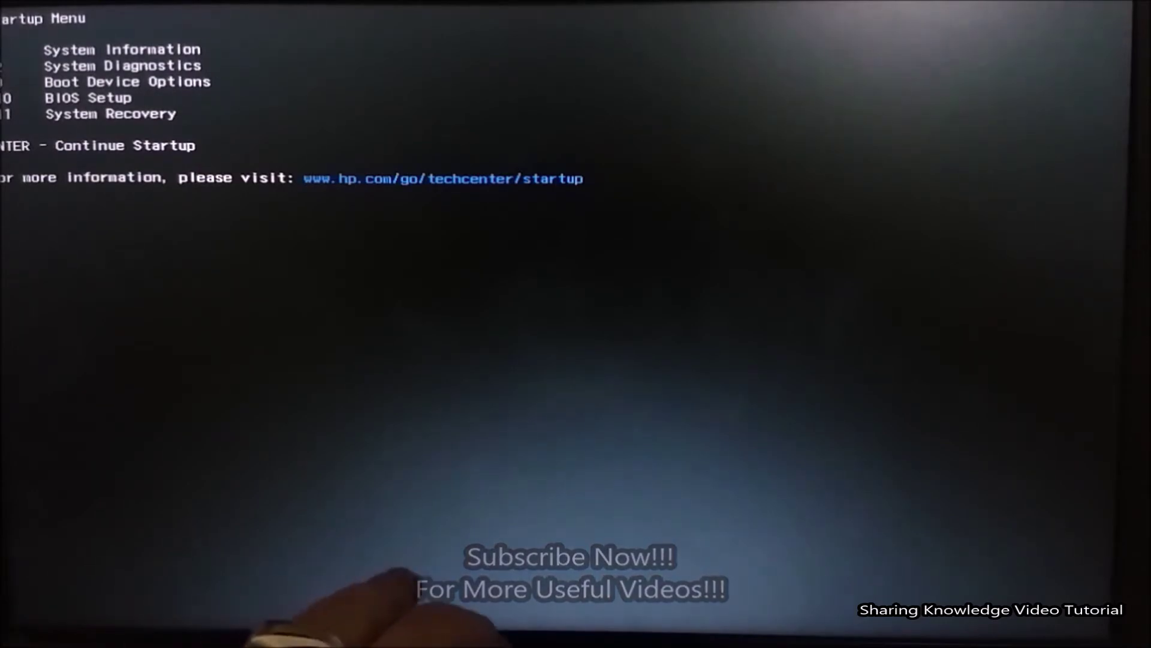
- Continue past the HP Startup Menu, then restart the PC from the sign-in screen's power menu
key("F11")
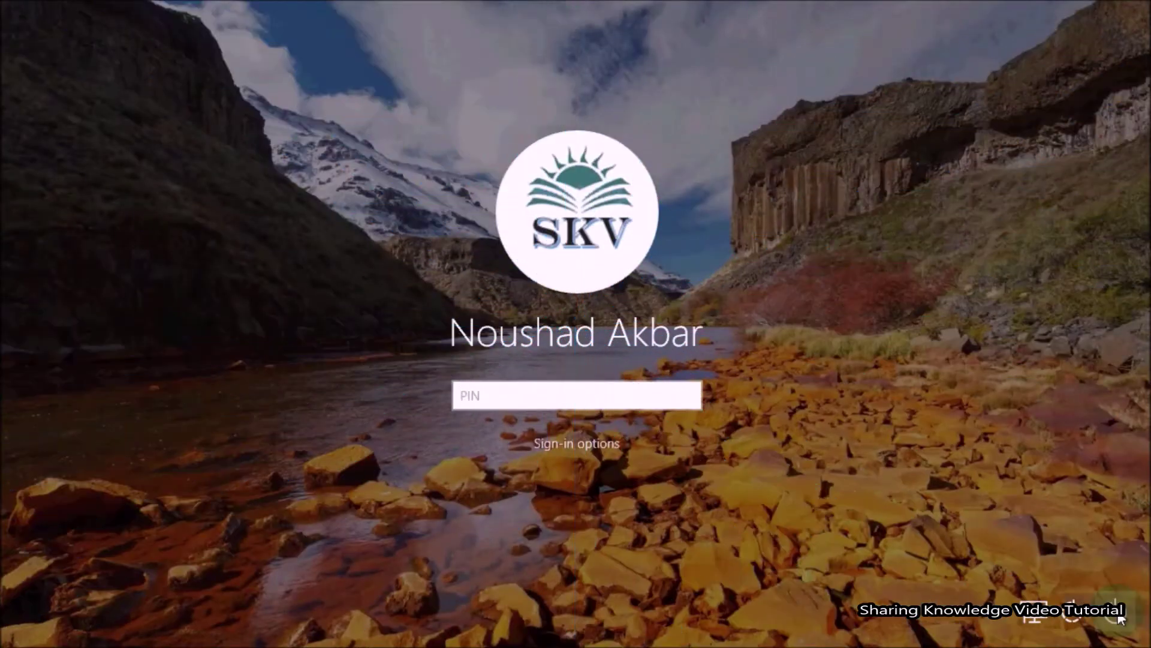
left_click(1116, 616)
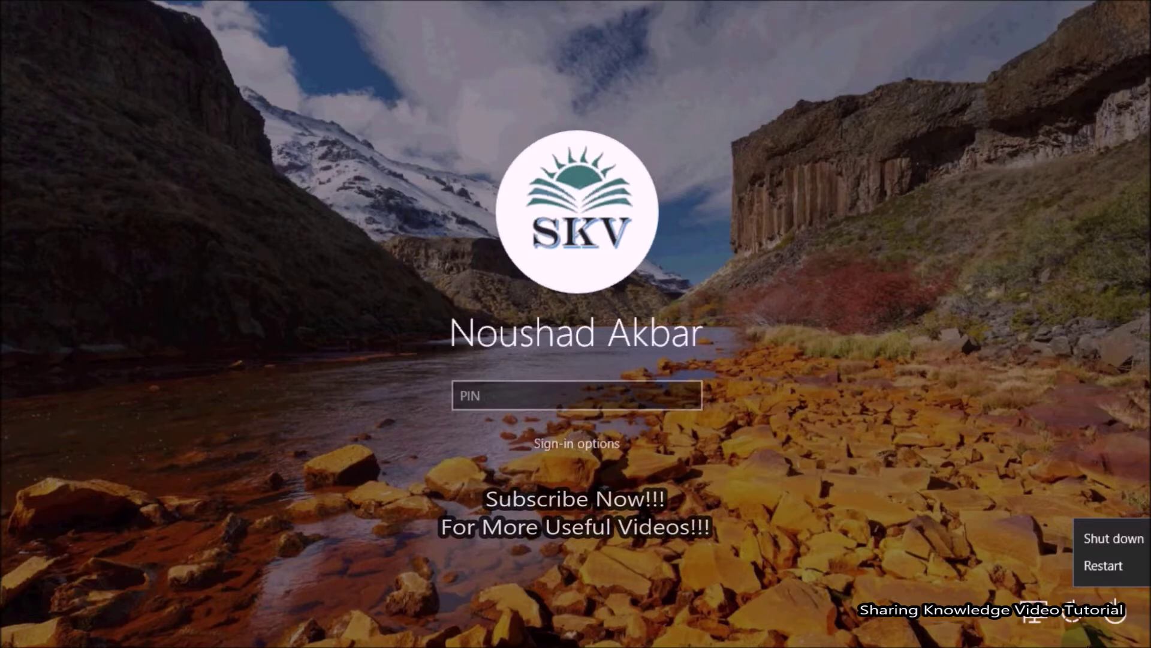
left_click(1118, 616)
left_click(1119, 617)
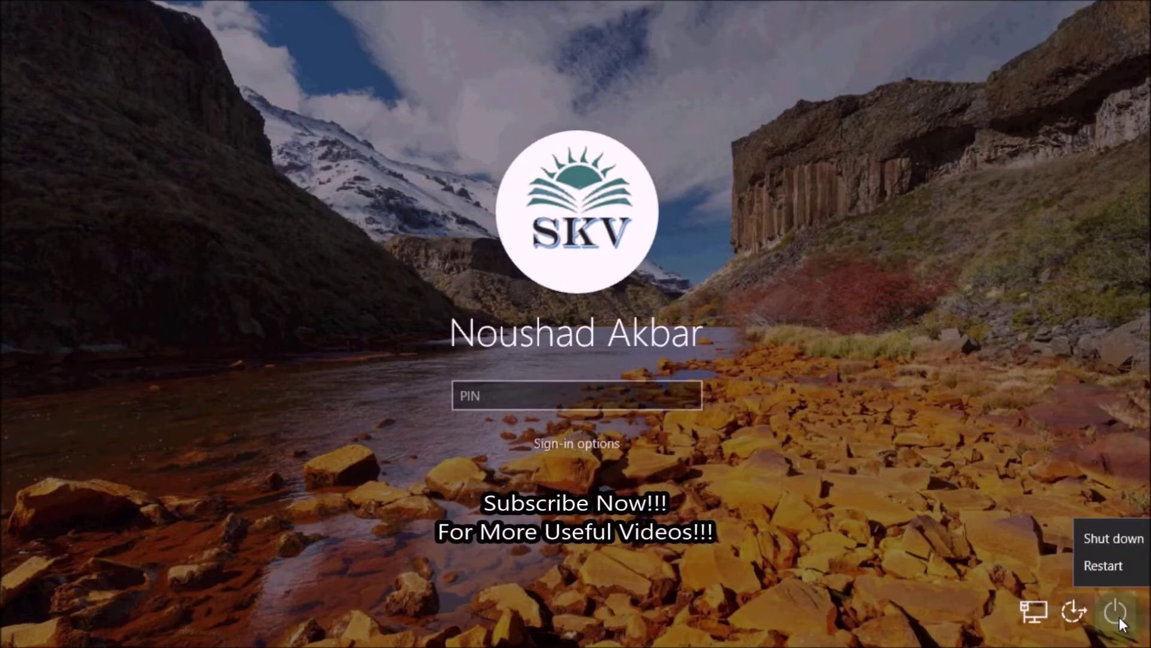
left_click(1120, 617)
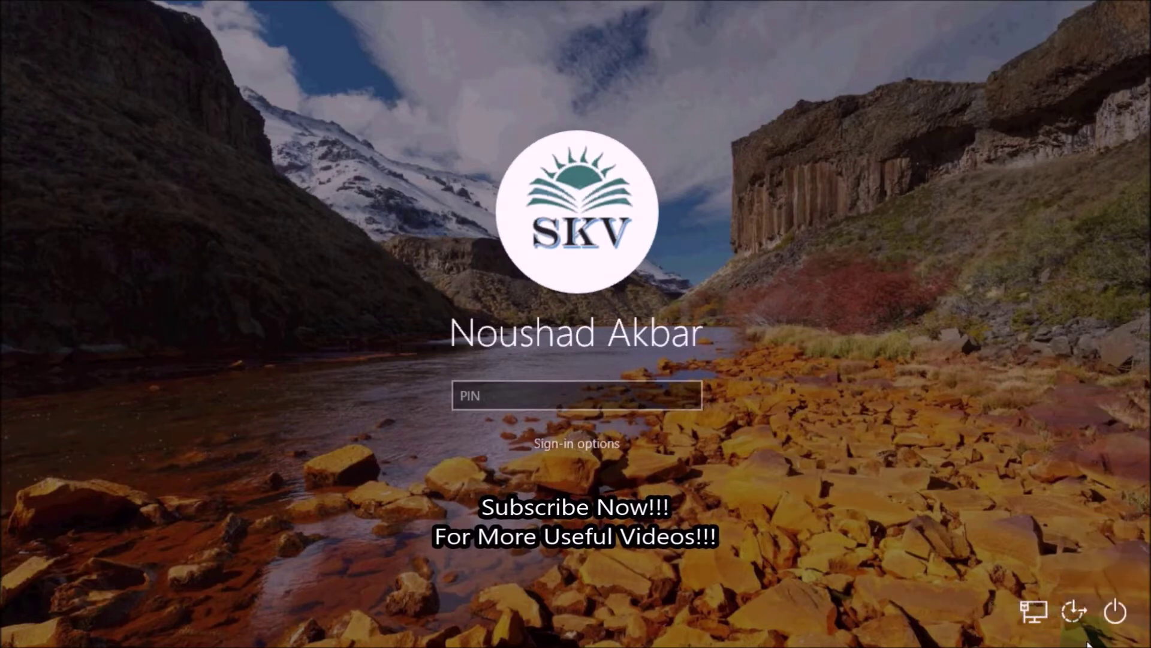
left_click(1119, 616)
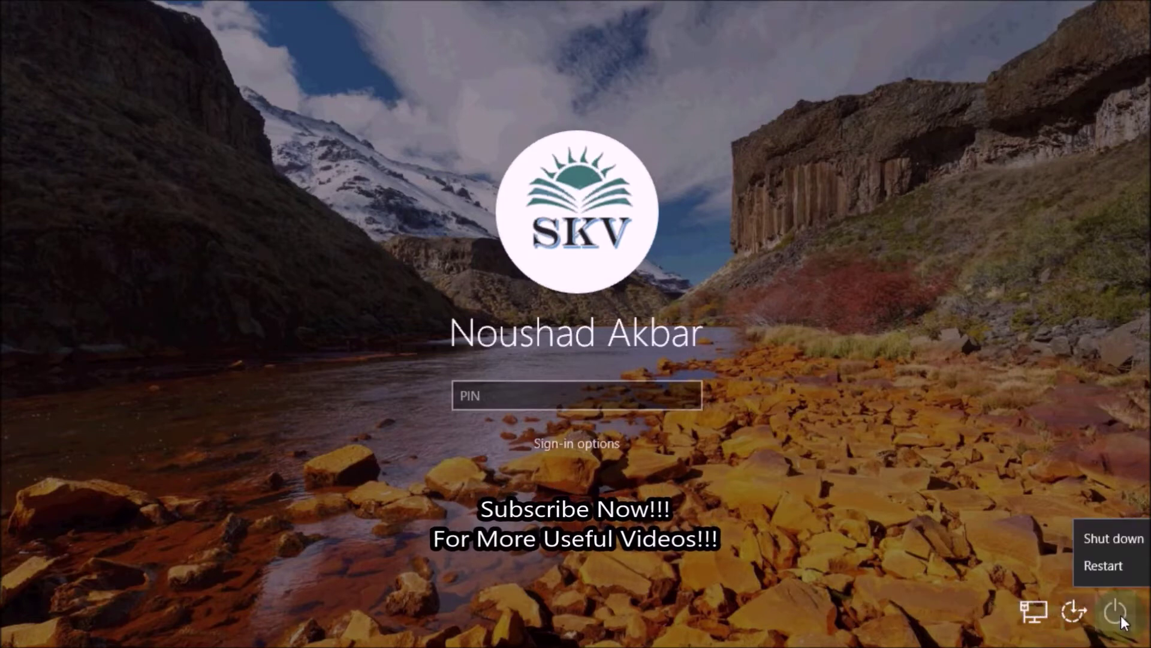
left_click(1102, 569)
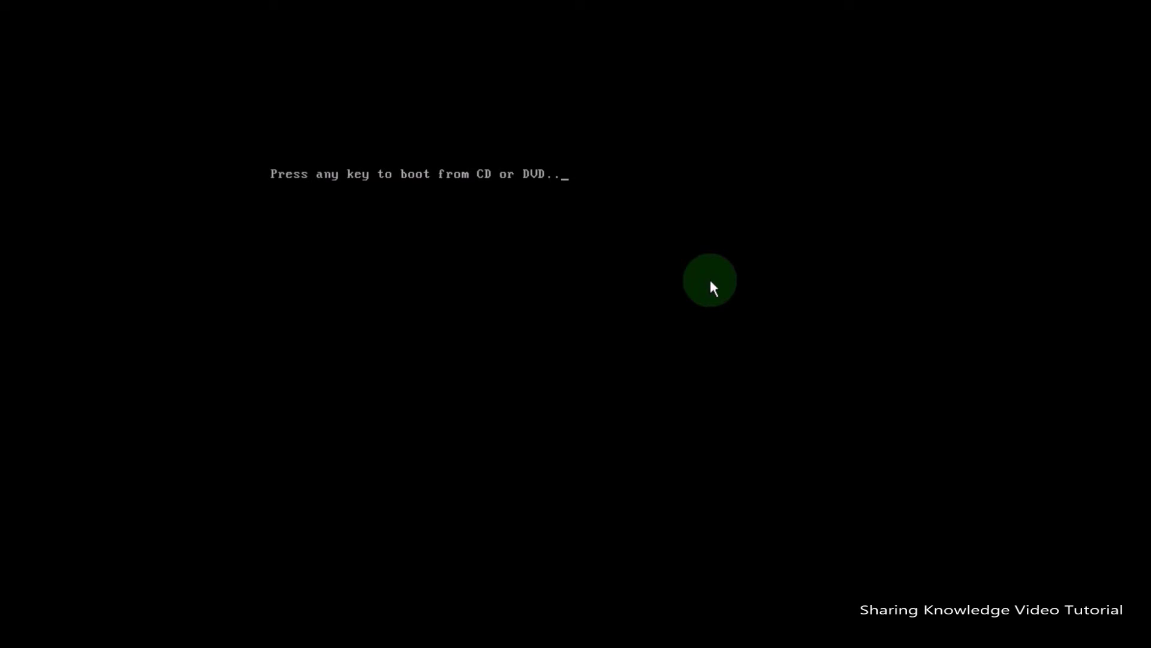
- Boot from the installation DVD, keep English (United States), and choose Repair your computer
key("Return")
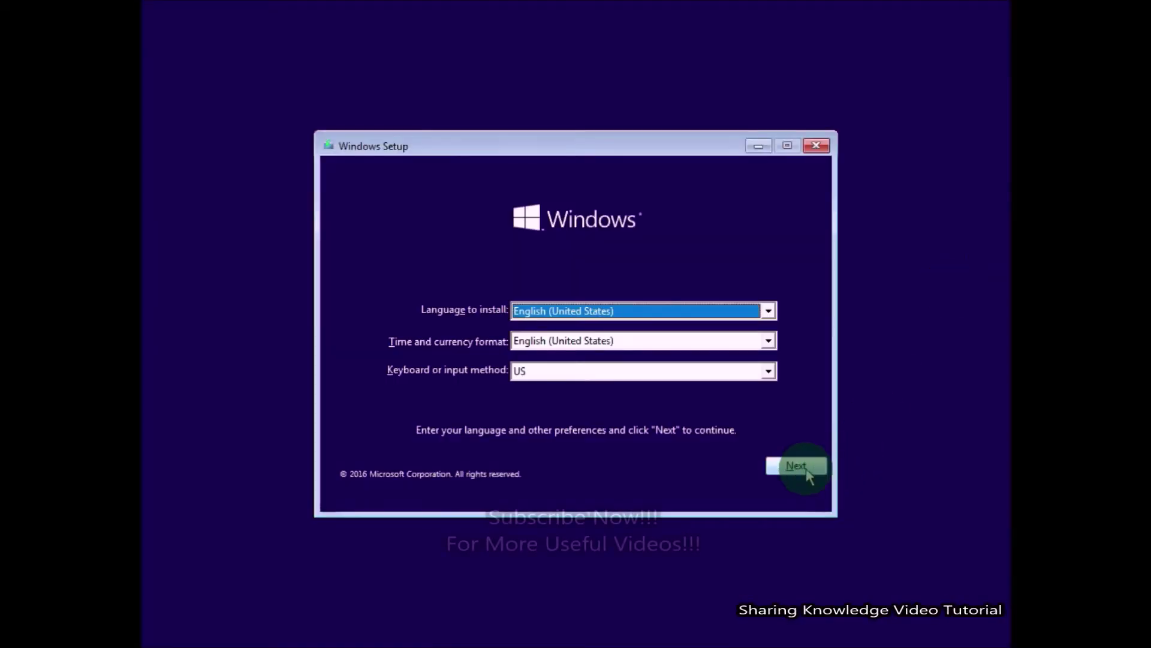
left_click(807, 471)
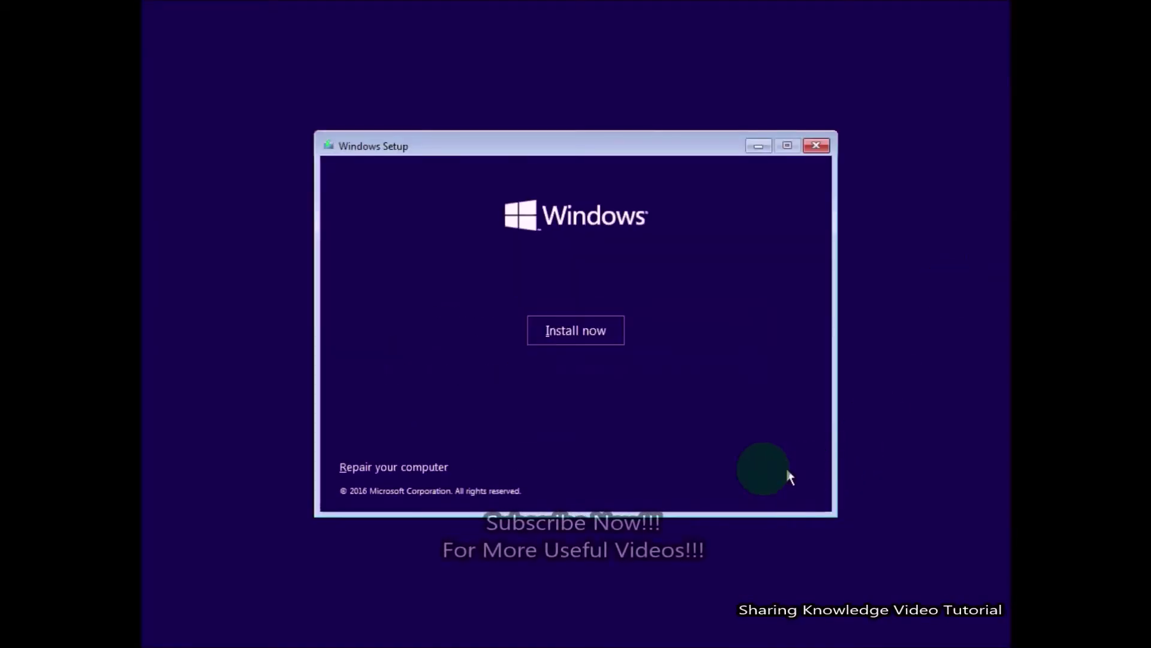
left_click(398, 471)
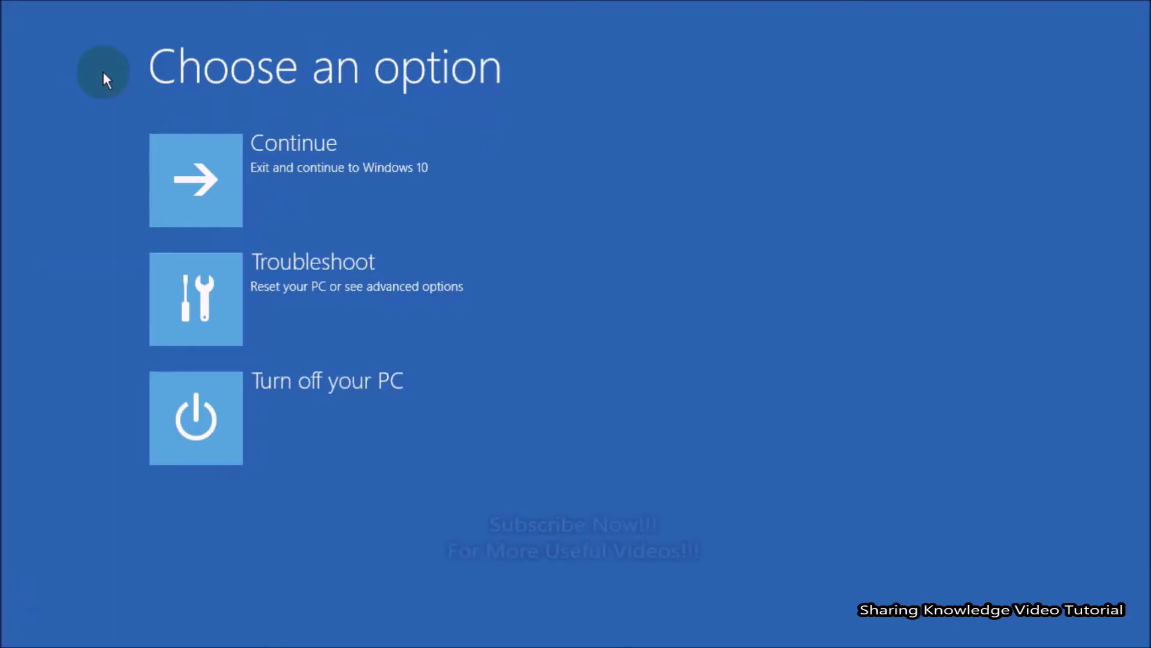
- Launch Startup Repair through Troubleshoot and Advanced options
left_click(341, 307)
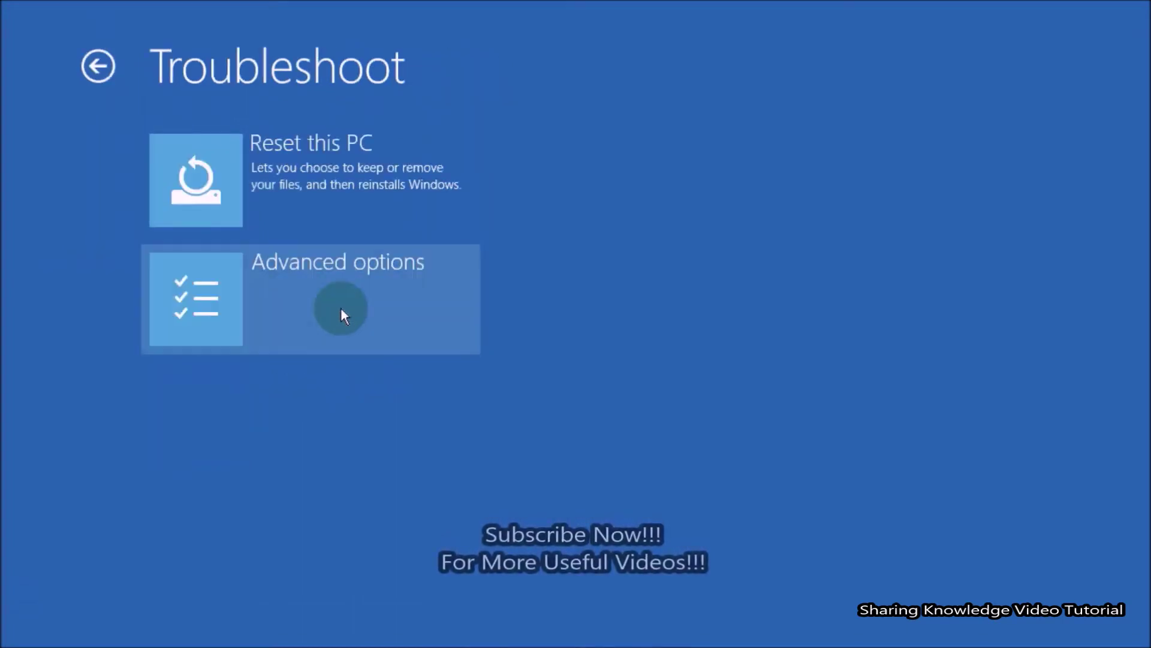
left_click(340, 308)
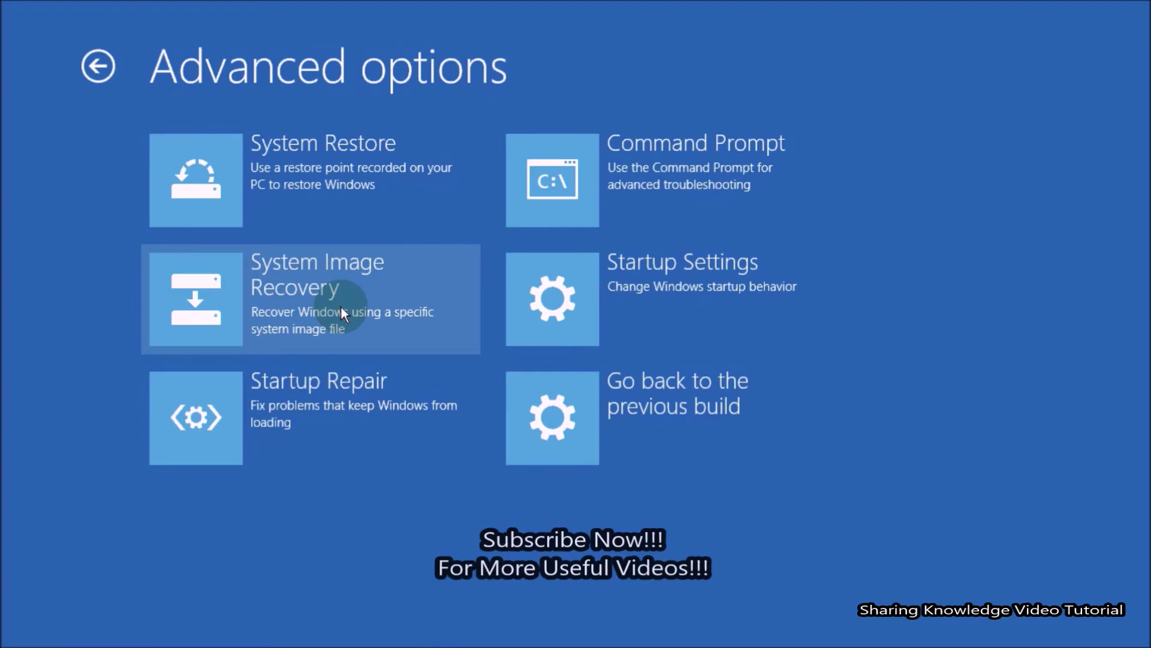
left_click(330, 386)
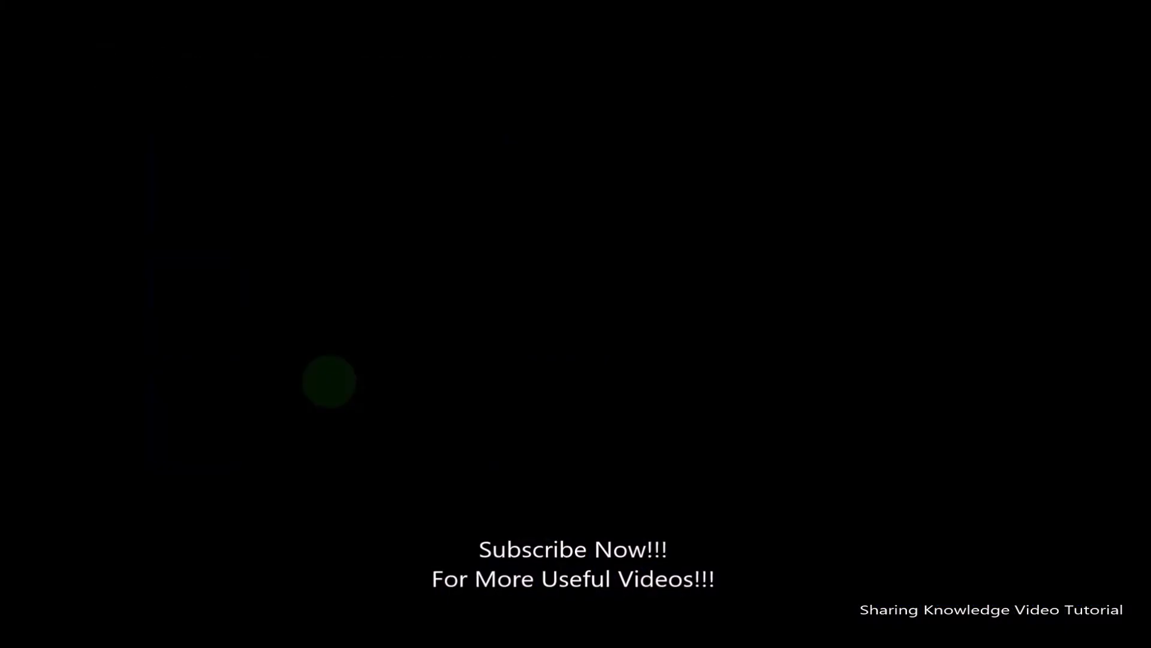
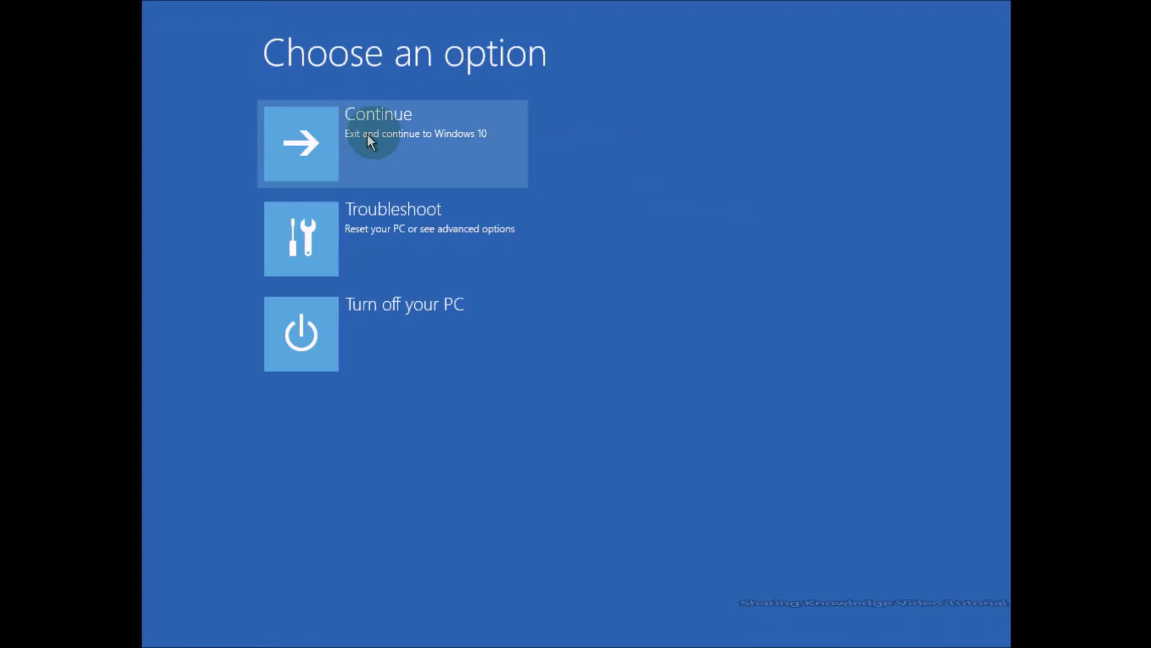
- Go to Troubleshoot > Advanced options > Go back to the previous build
left_click(367, 134)
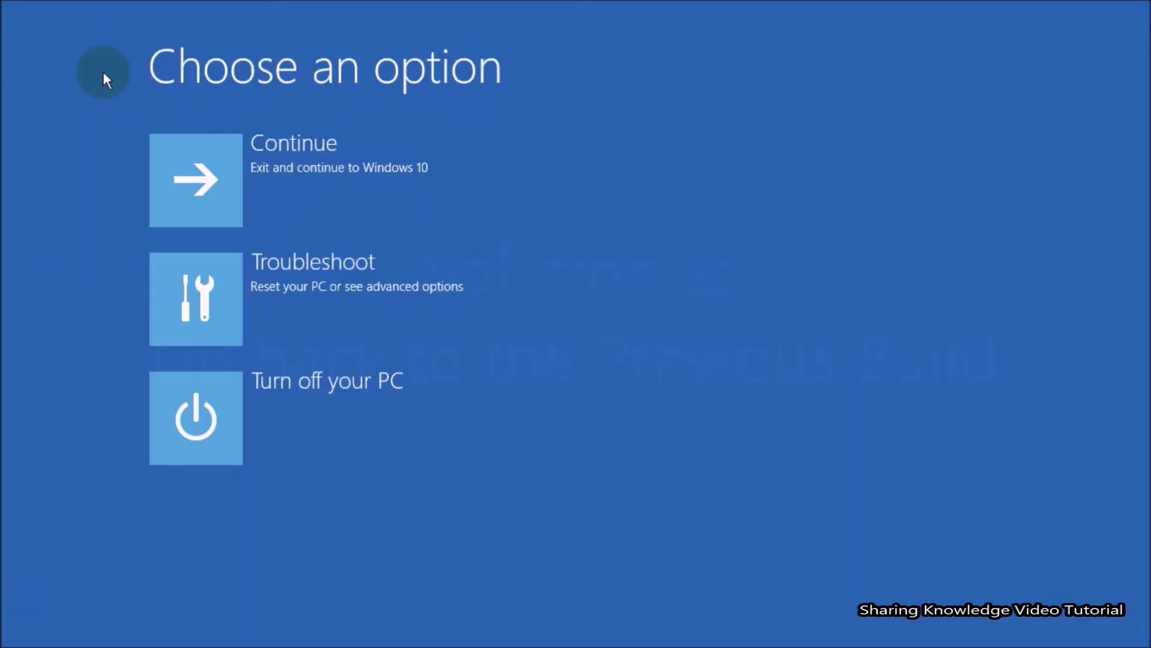
left_click(341, 308)
left_click(341, 308)
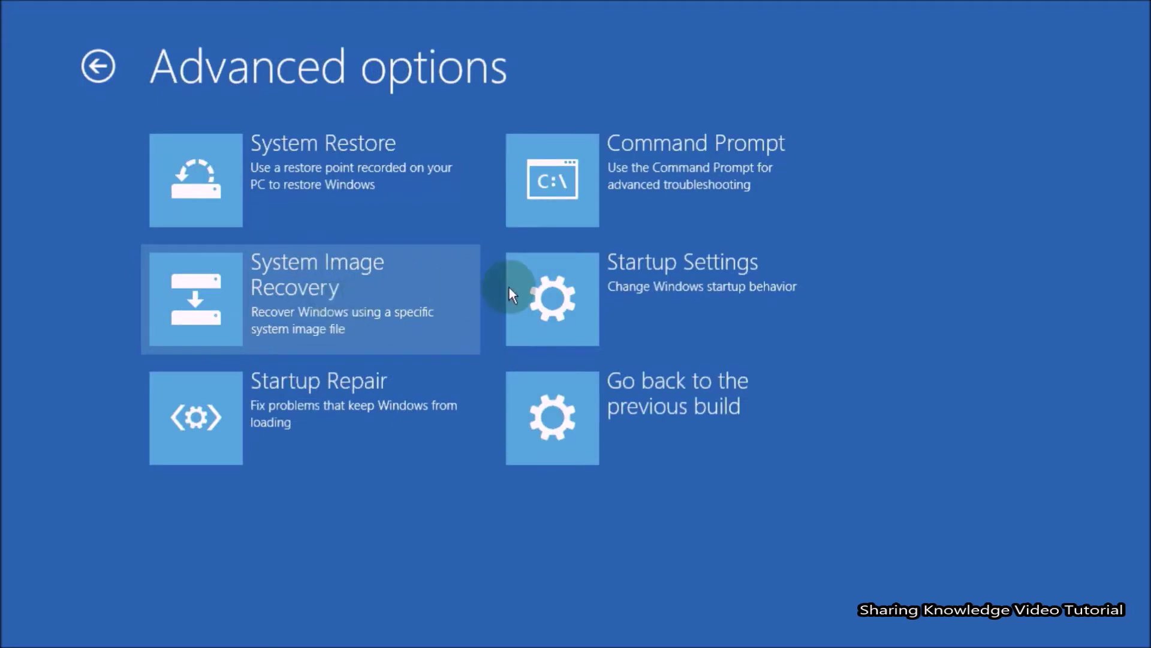
left_click(698, 405)
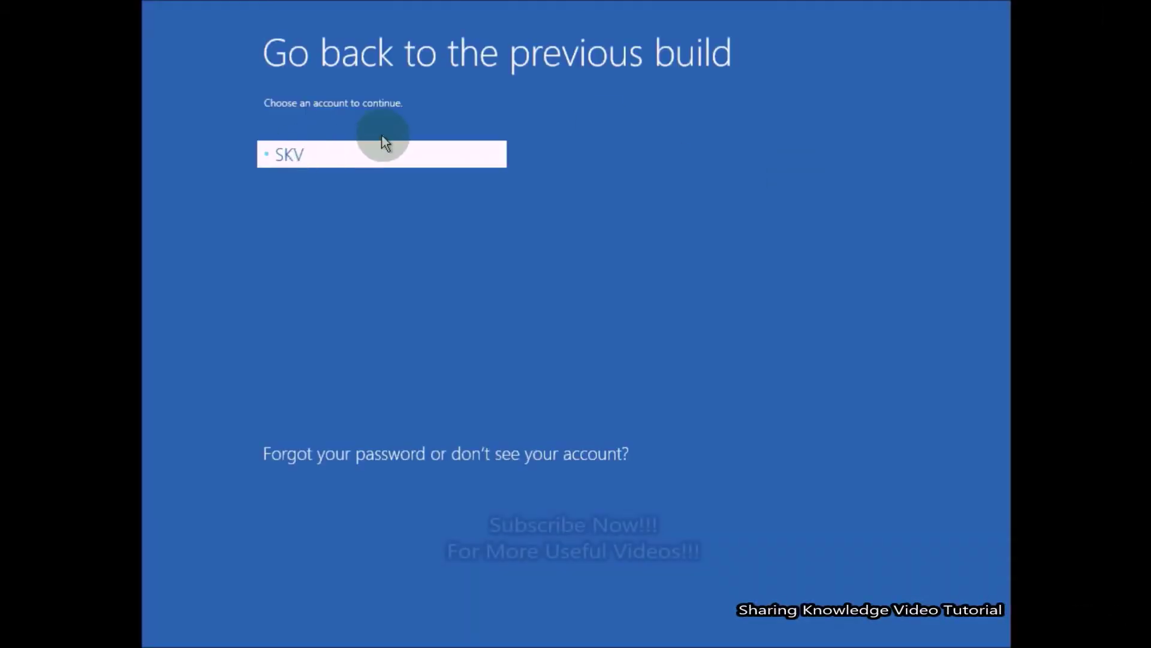
- Sign in with the account password, attempt the rollback, and close the no-previous-build message
left_click(387, 138)
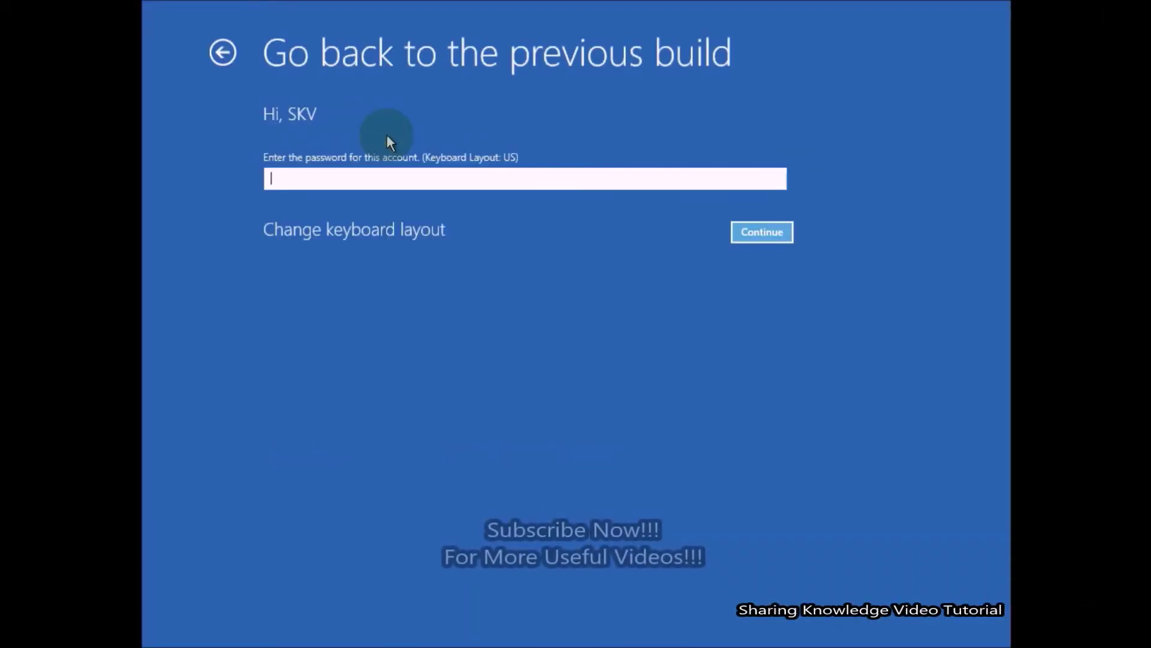
type("••••••")
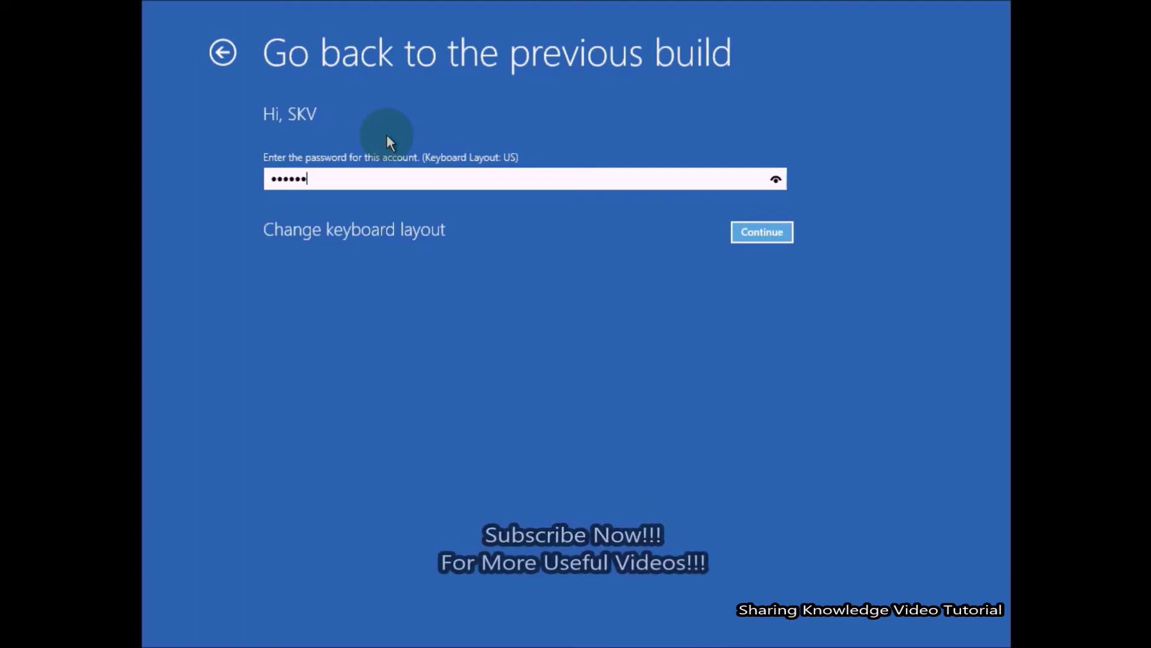
key("Return")
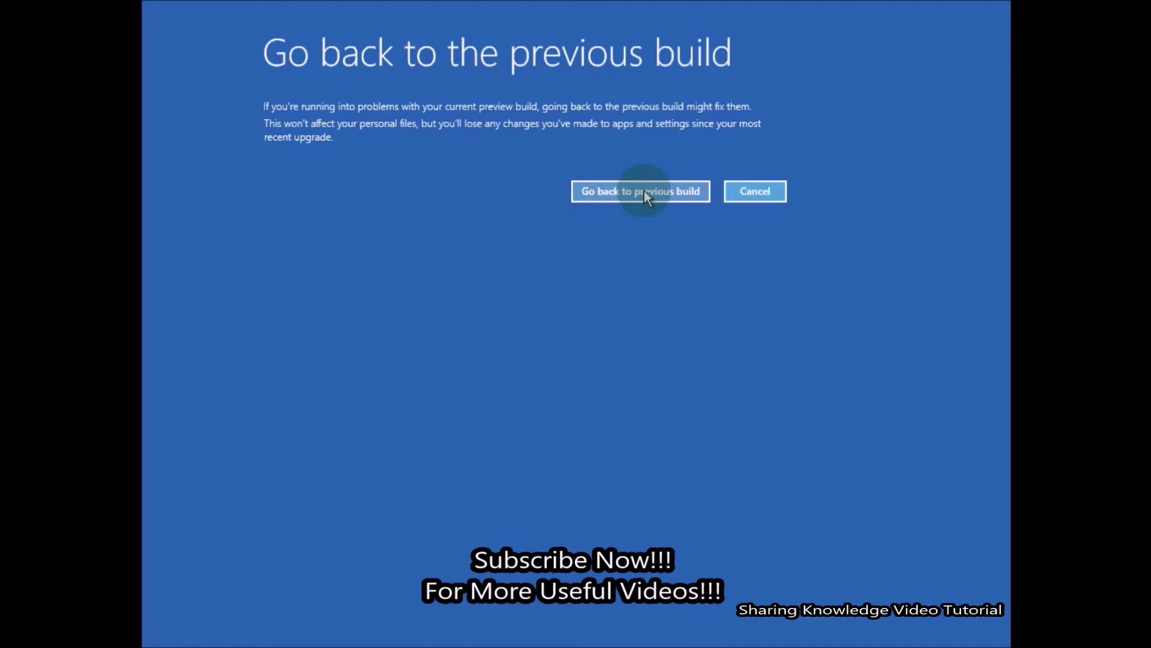
left_click(644, 191)
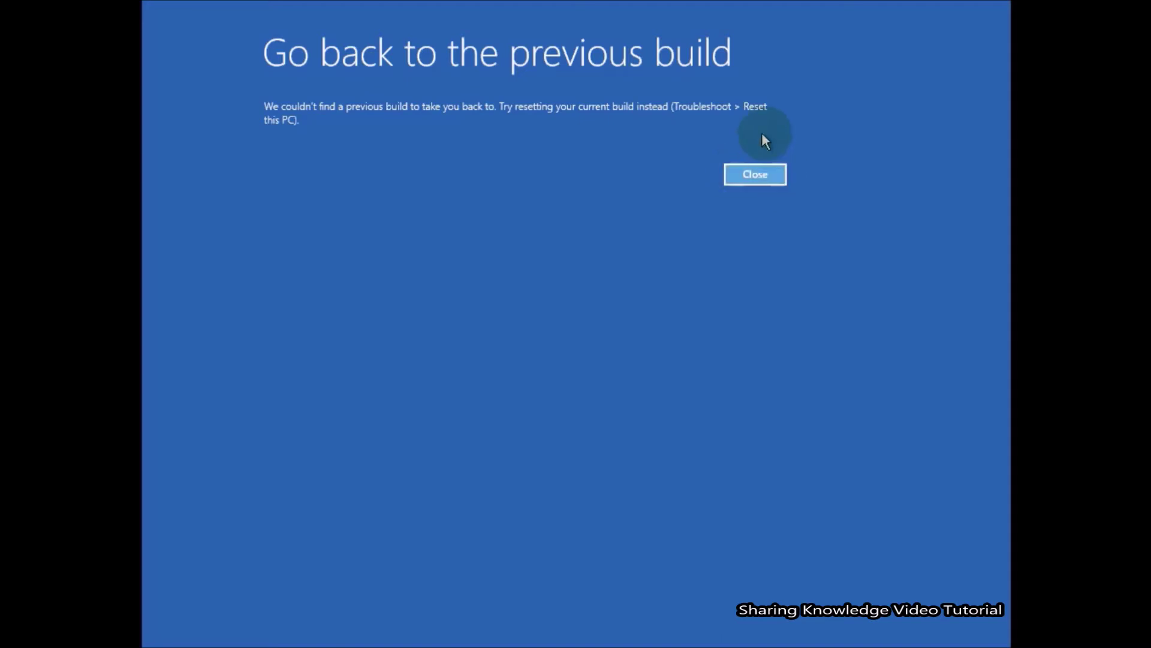
left_click(763, 173)
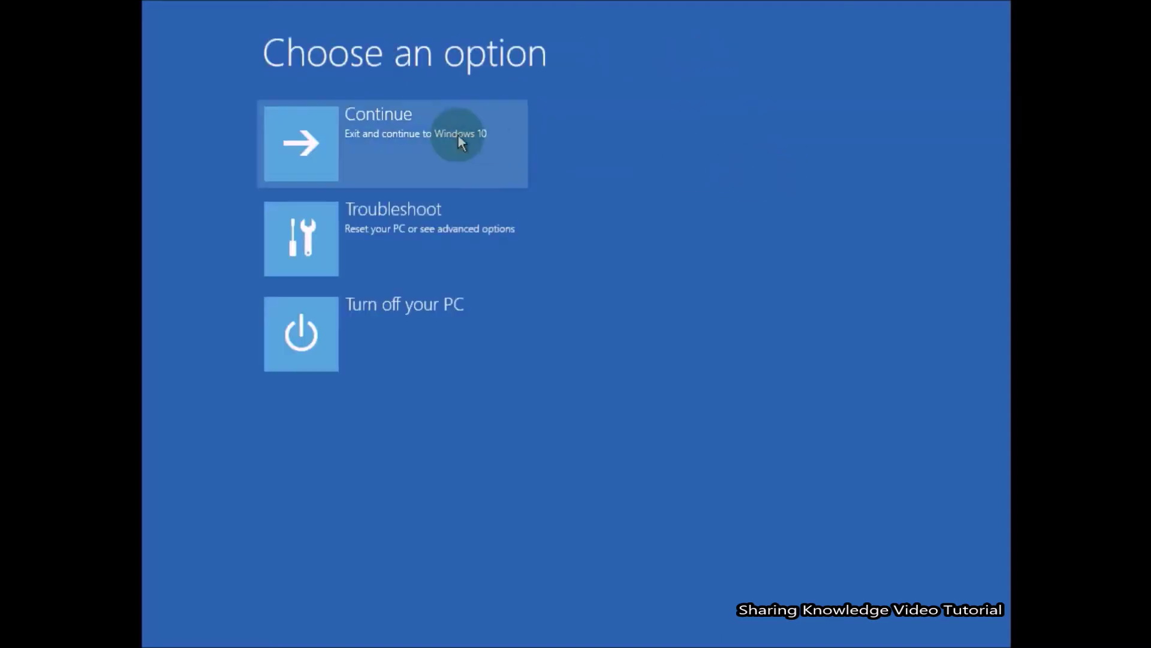
- Open System Restore and advance past the restore point list to the confirmation page
left_click(458, 136)
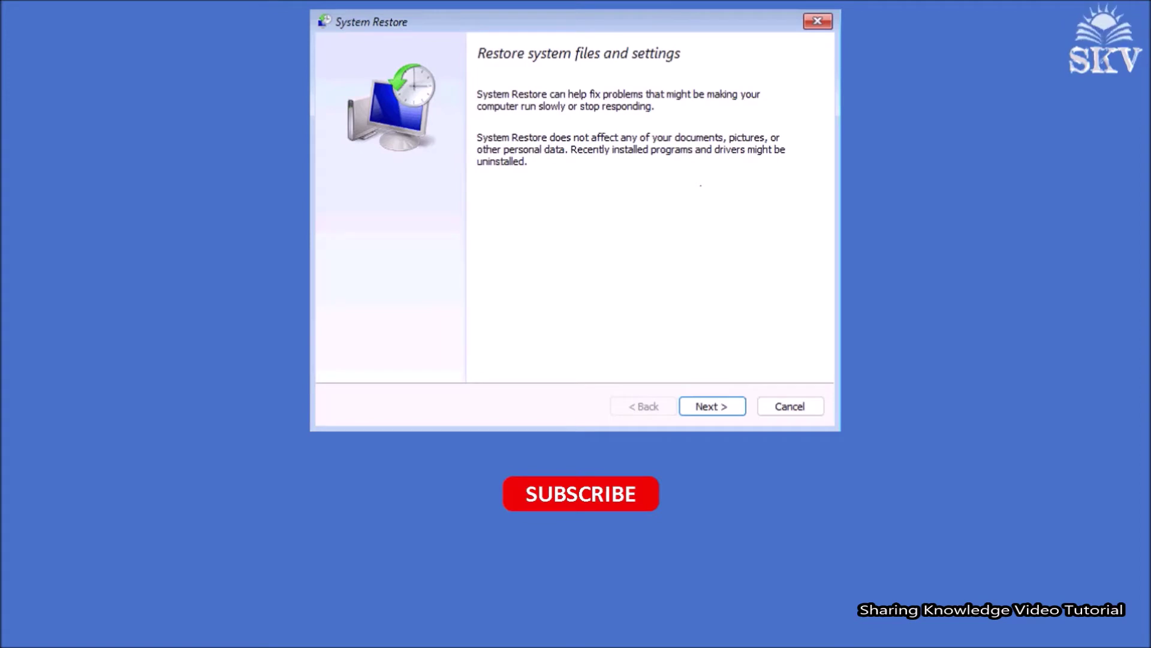
left_click(713, 406)
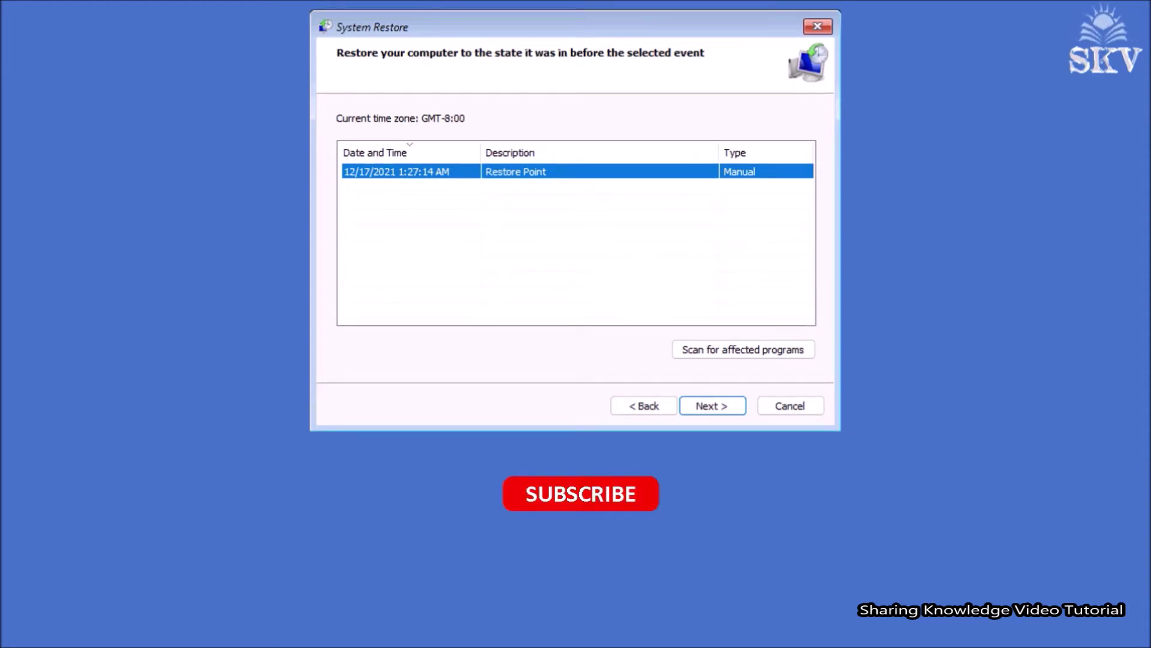
left_click(719, 408)
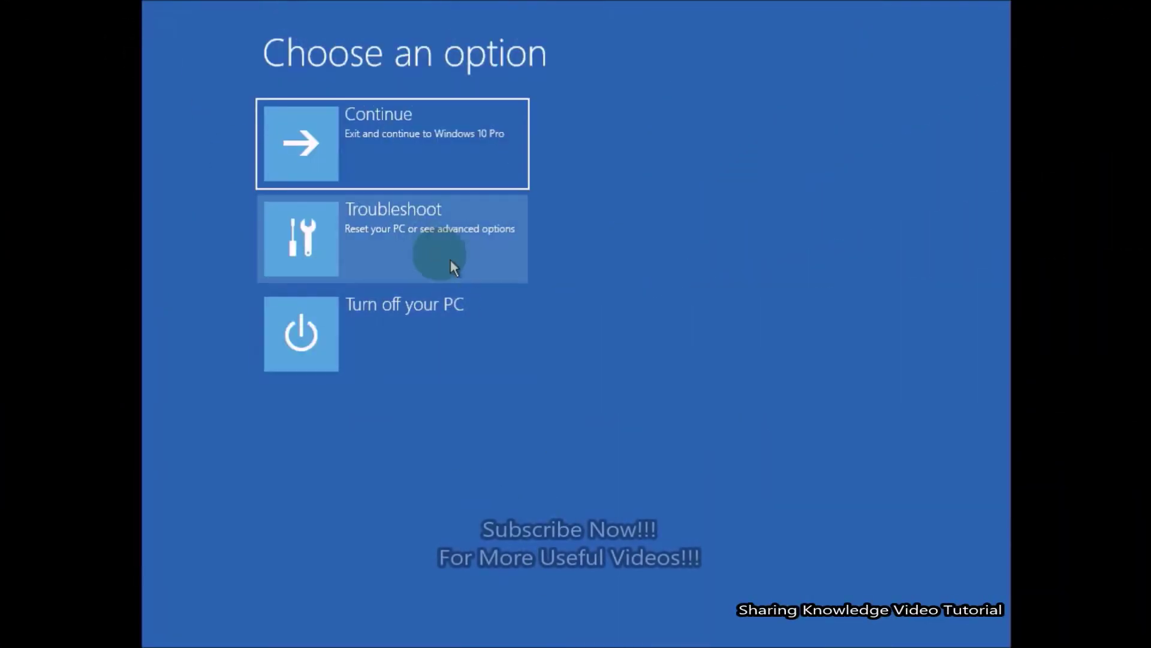
- Launch System Restore from Advanced options and select the 12/17/2021 restore point
left_click(417, 240)
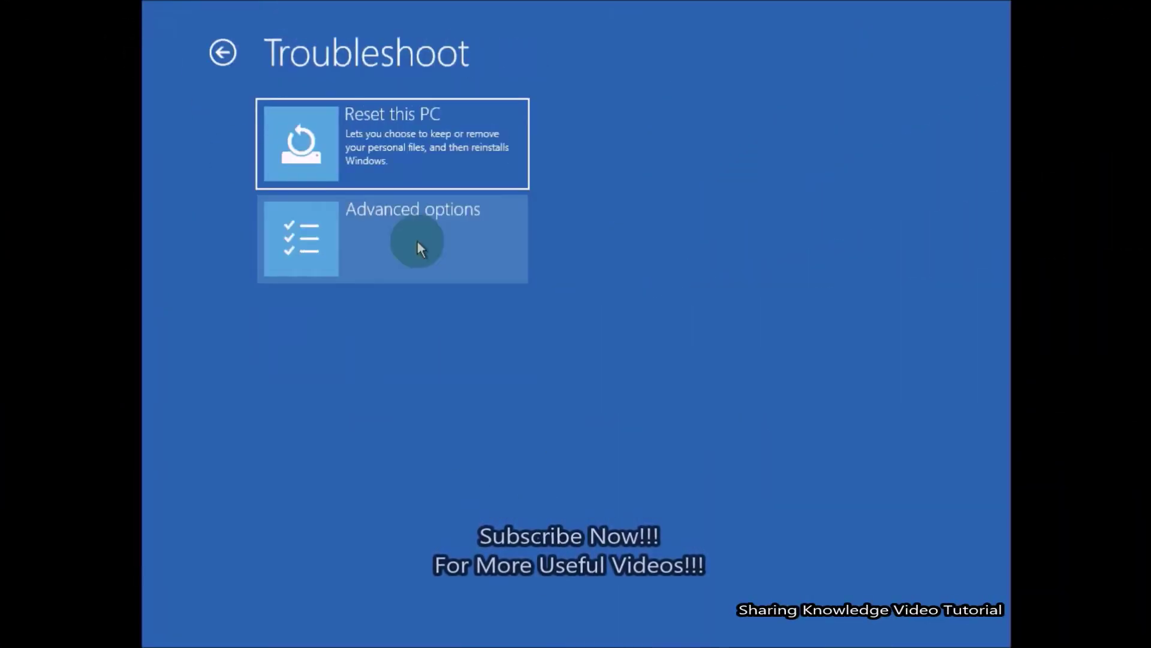
left_click(416, 239)
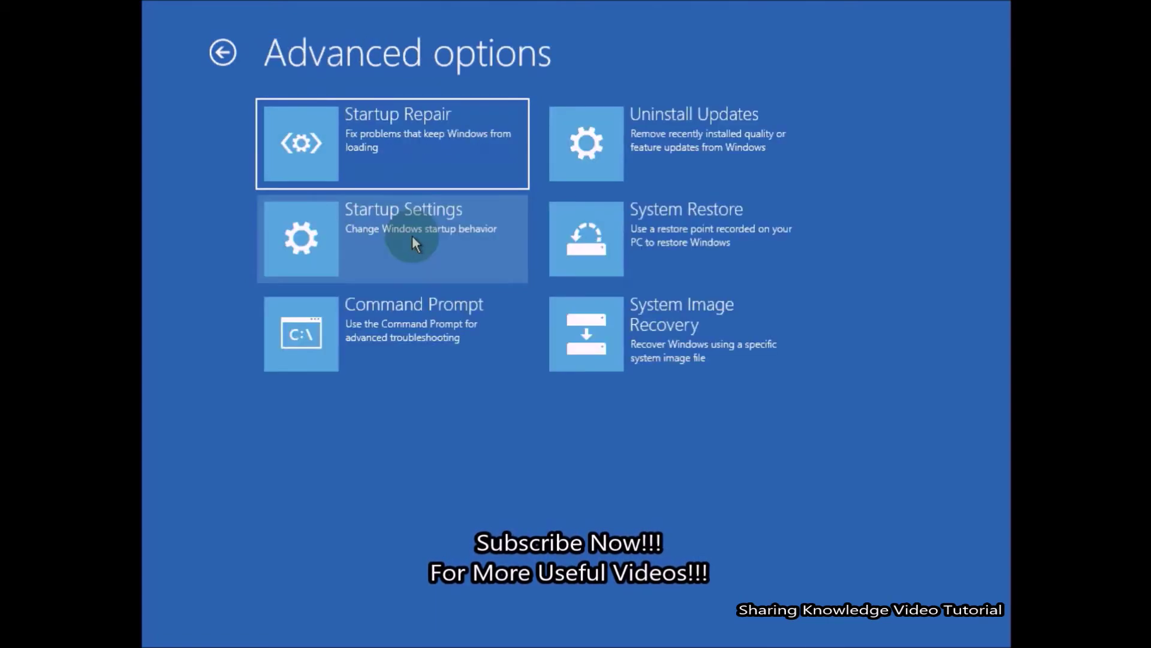
left_click(720, 241)
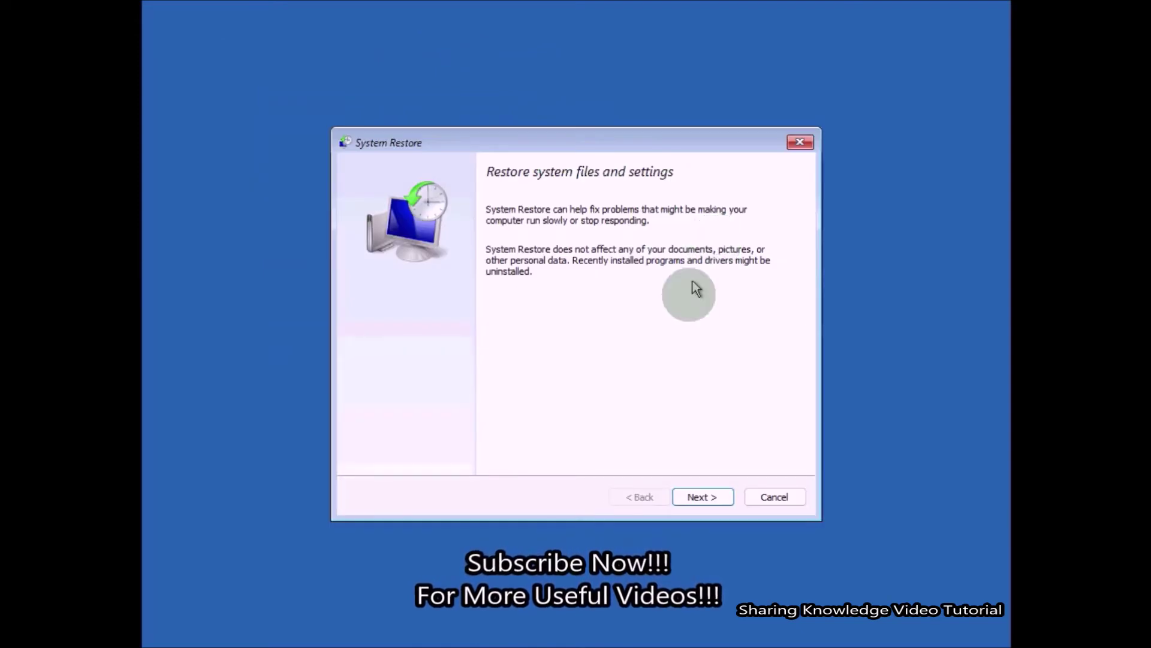
left_click(701, 499)
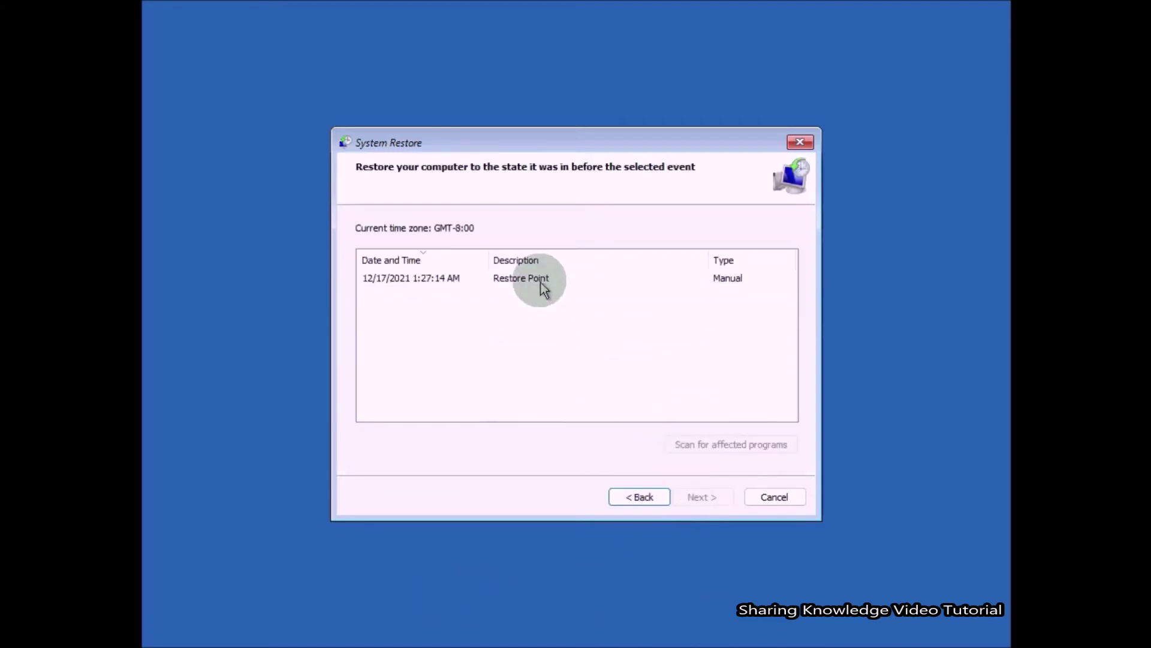
left_click(541, 283)
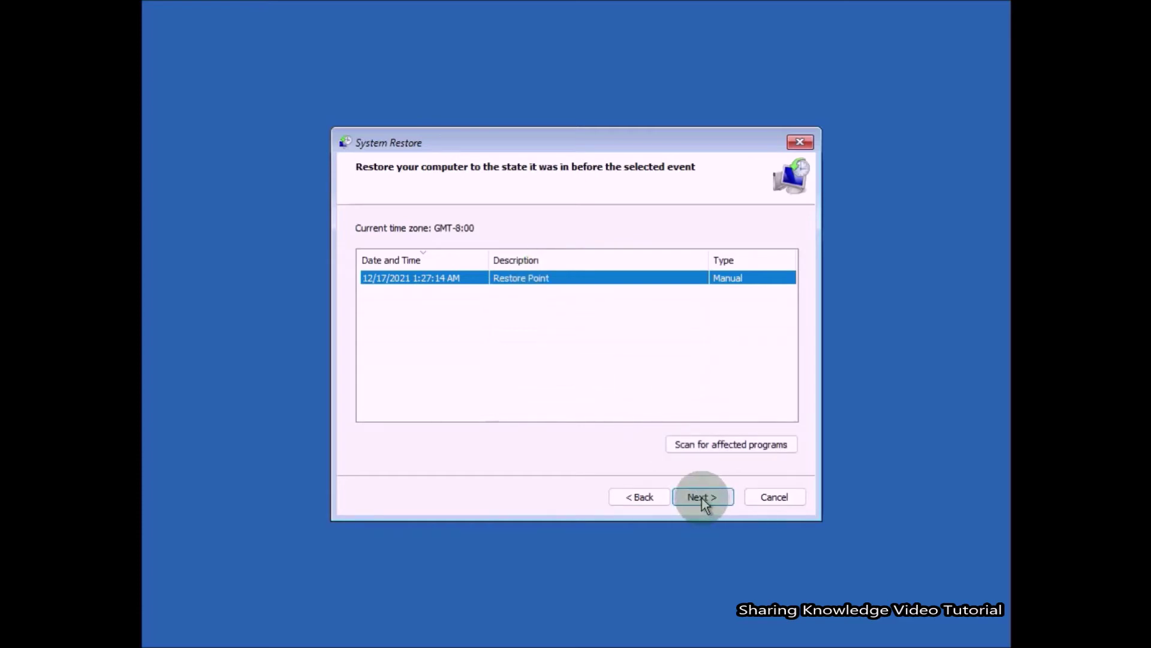
left_click(704, 503)
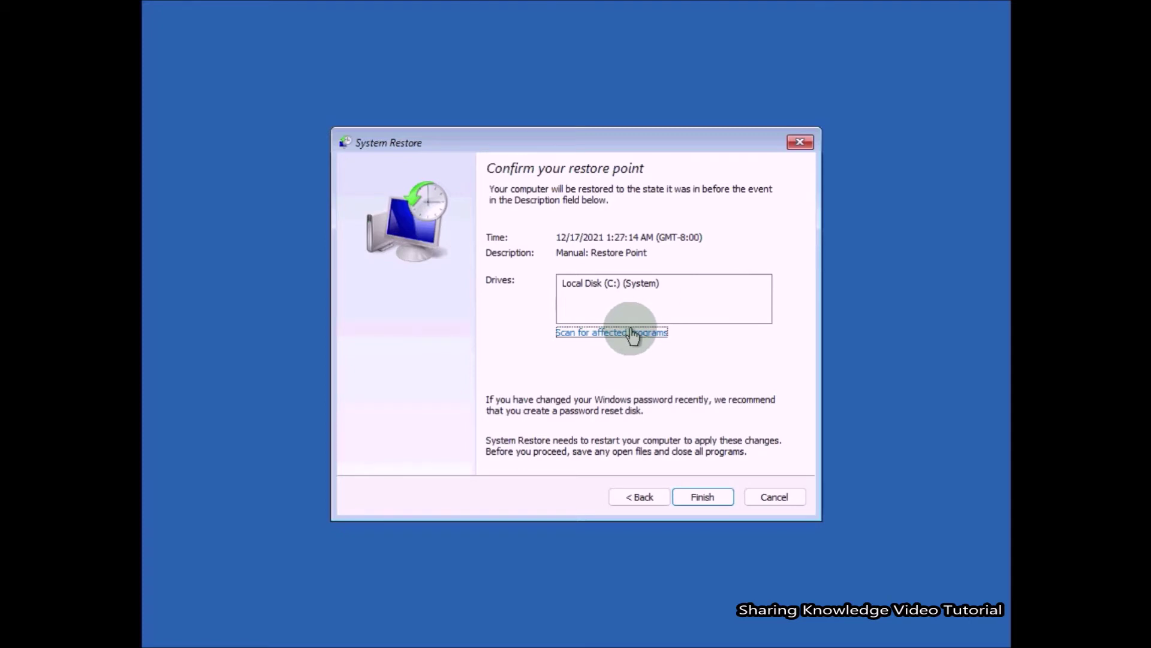
- Finish the wizard, confirm the restore, and restart once it completes
left_click(700, 494)
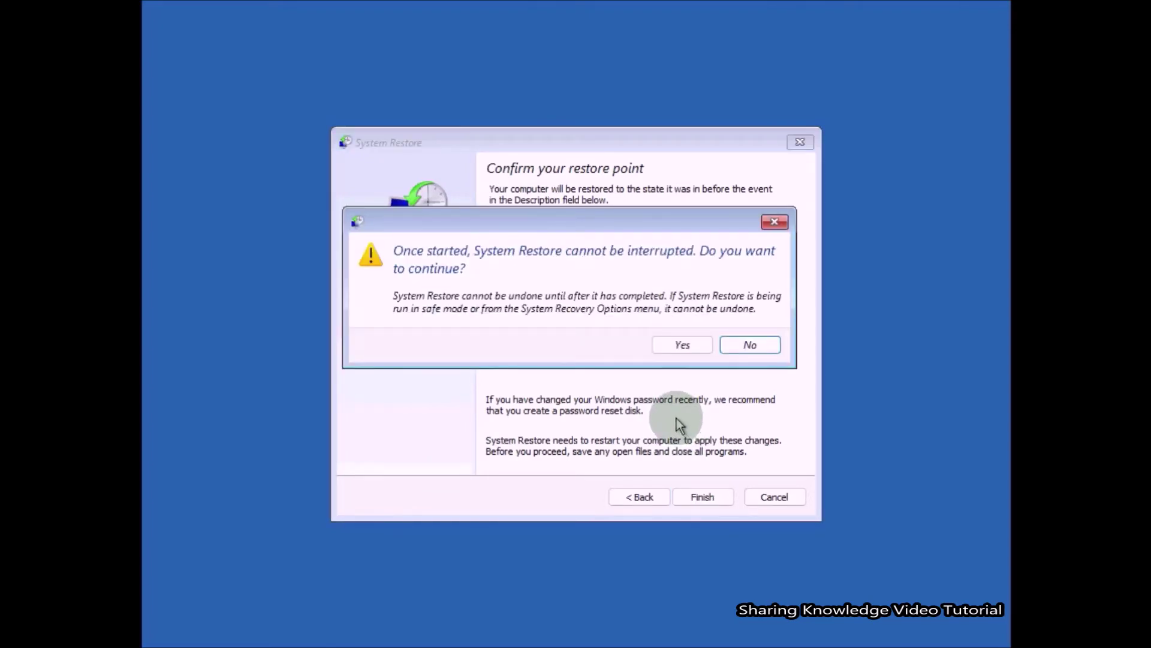
left_click(688, 343)
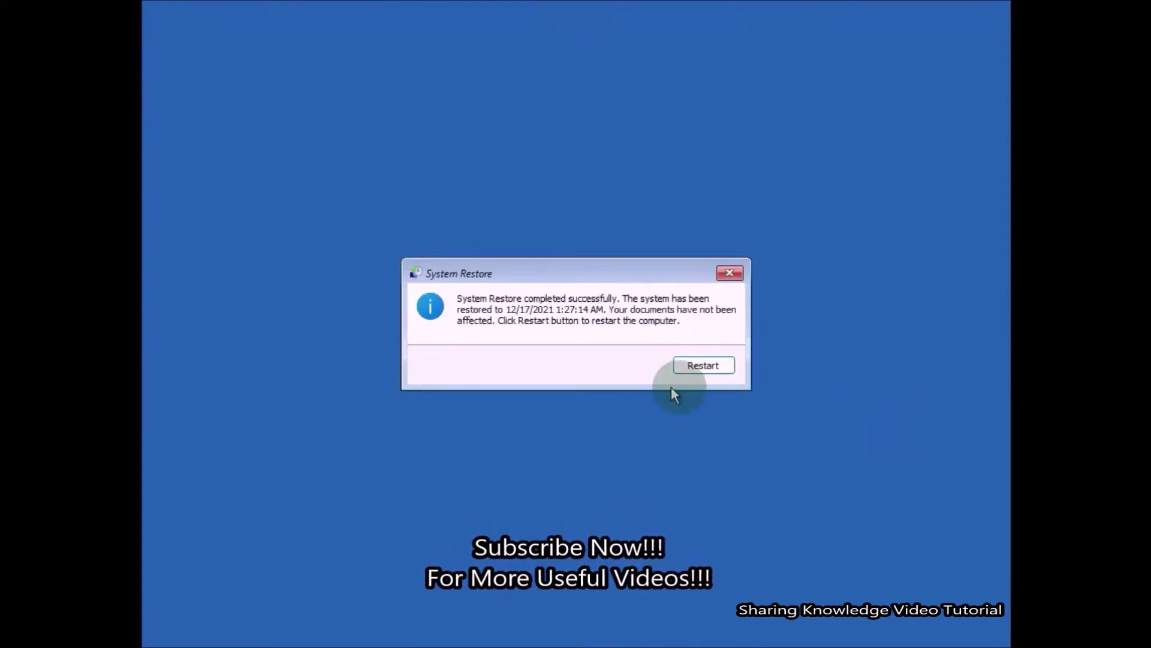
left_click(712, 368)
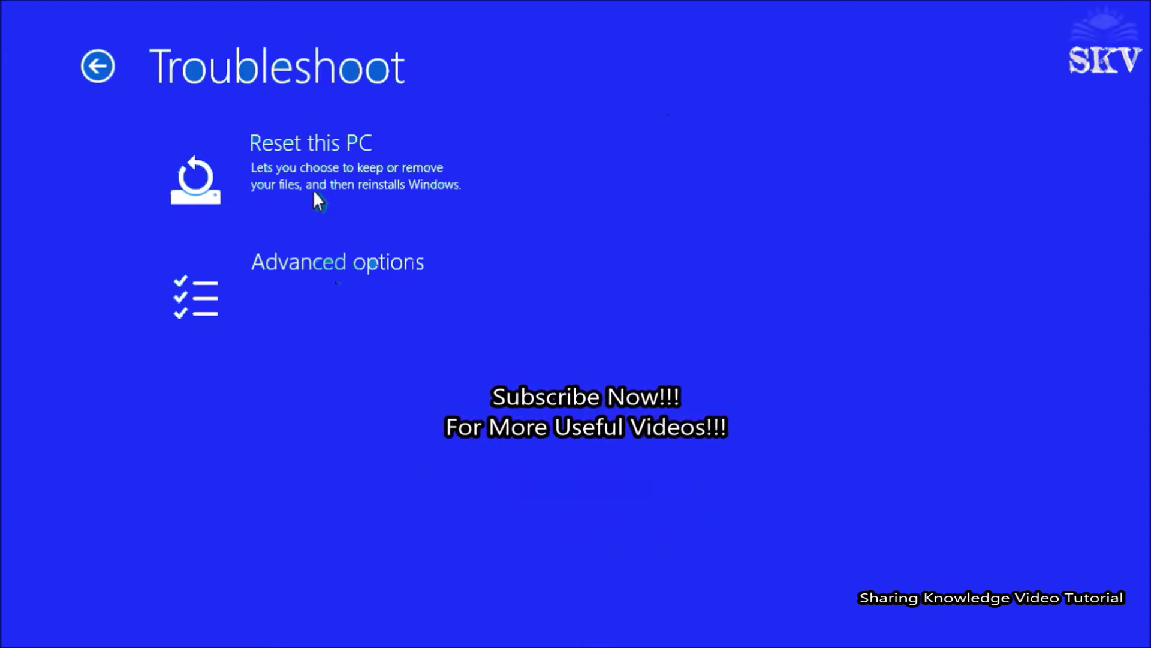
- View the Reset this PC choices, Keep my files or Remove everything
left_click(314, 193)
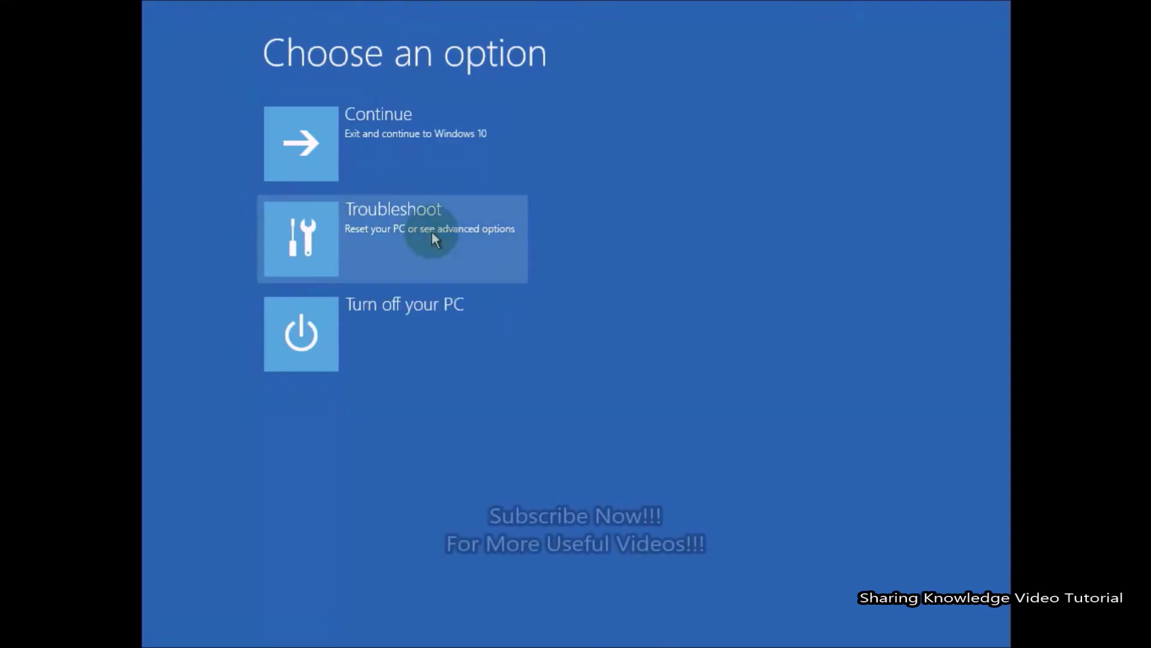
- Reset this PC with Remove everything and Fully clean the drive
left_click(334, 251)
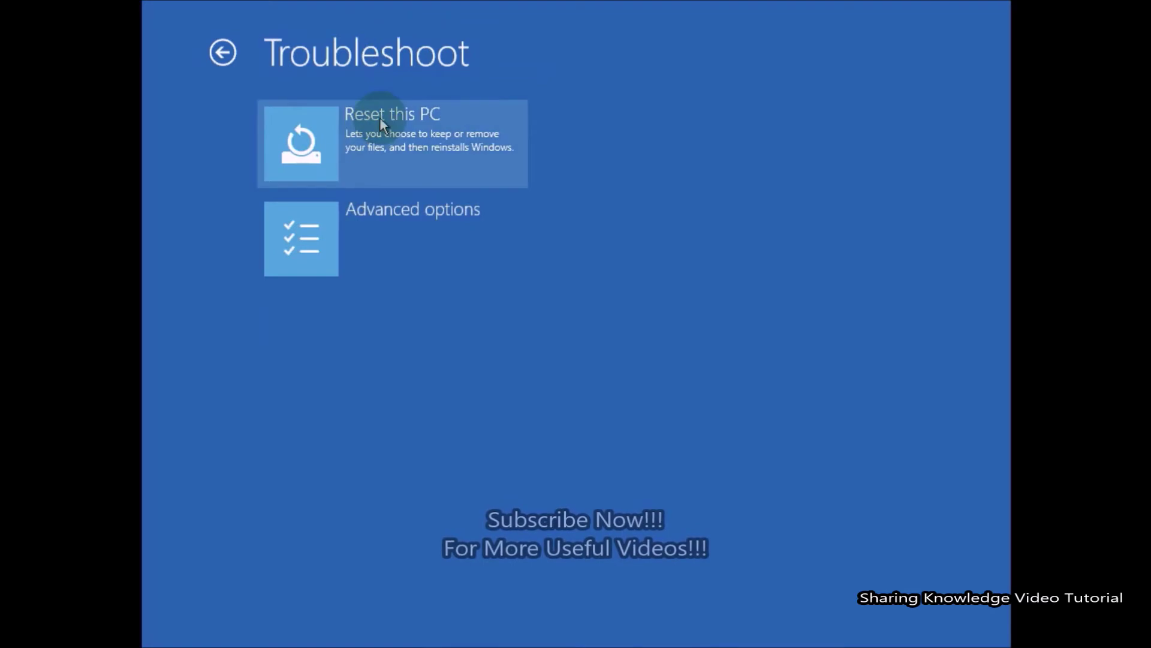
left_click(380, 120)
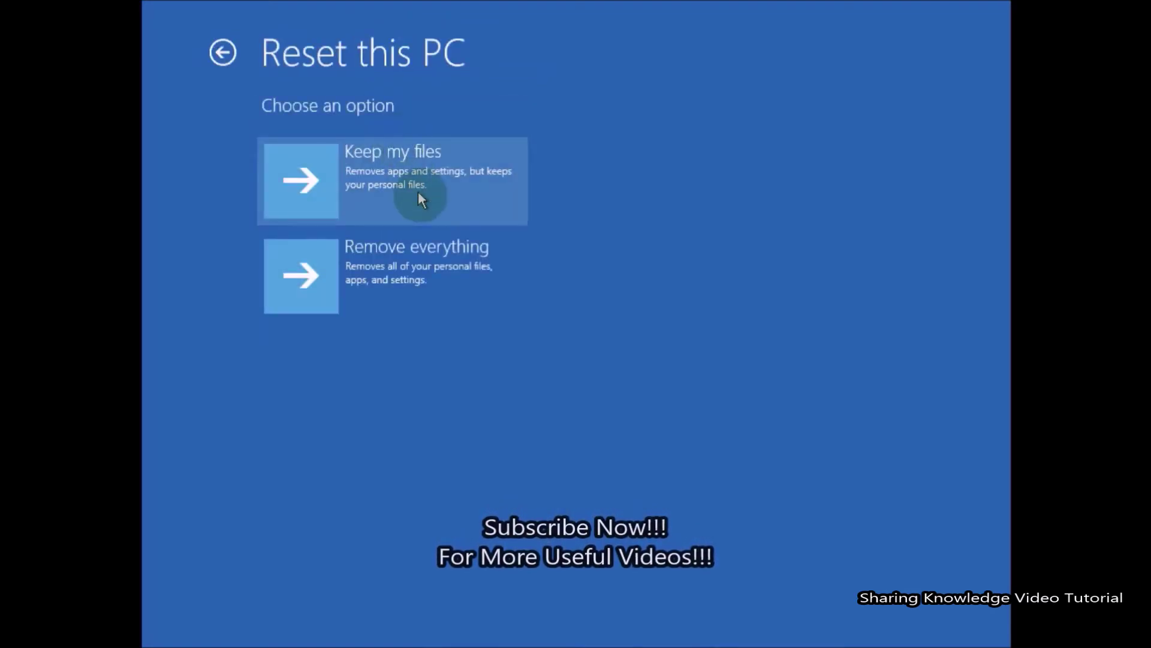
left_click(419, 283)
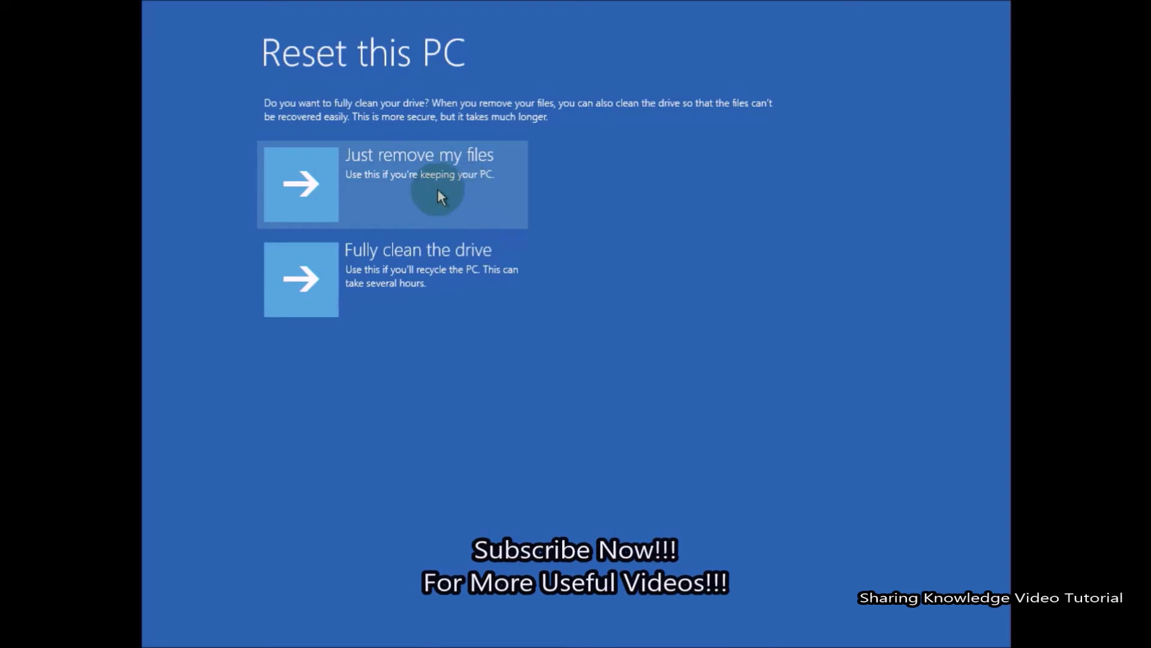
left_click(430, 285)
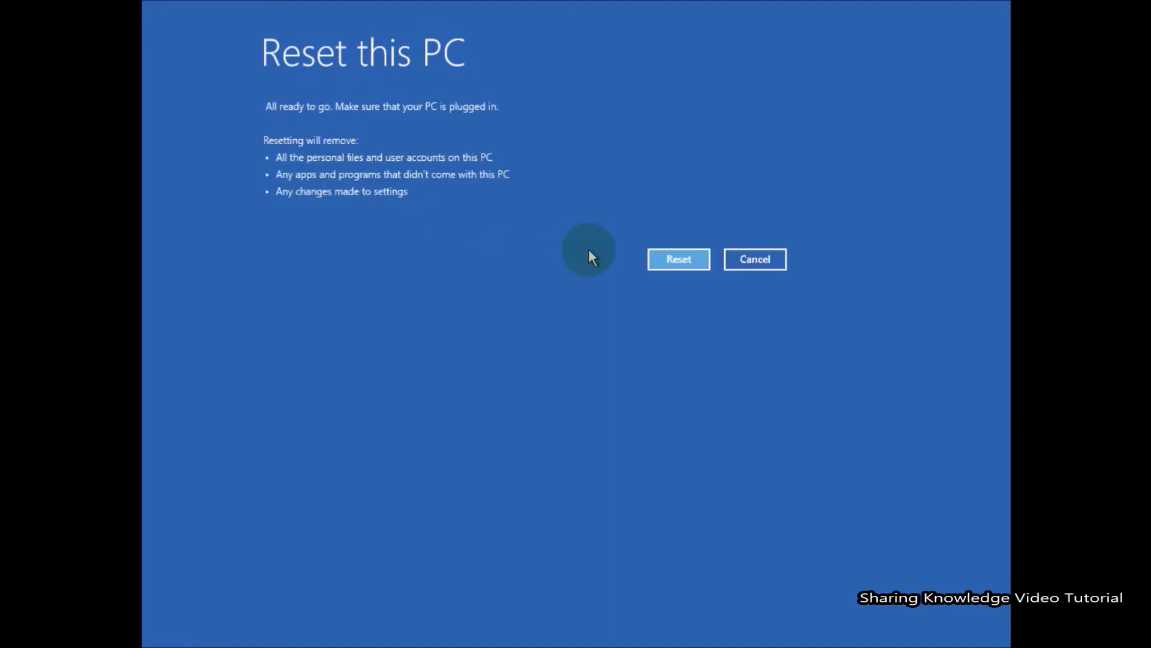
left_click(679, 259)
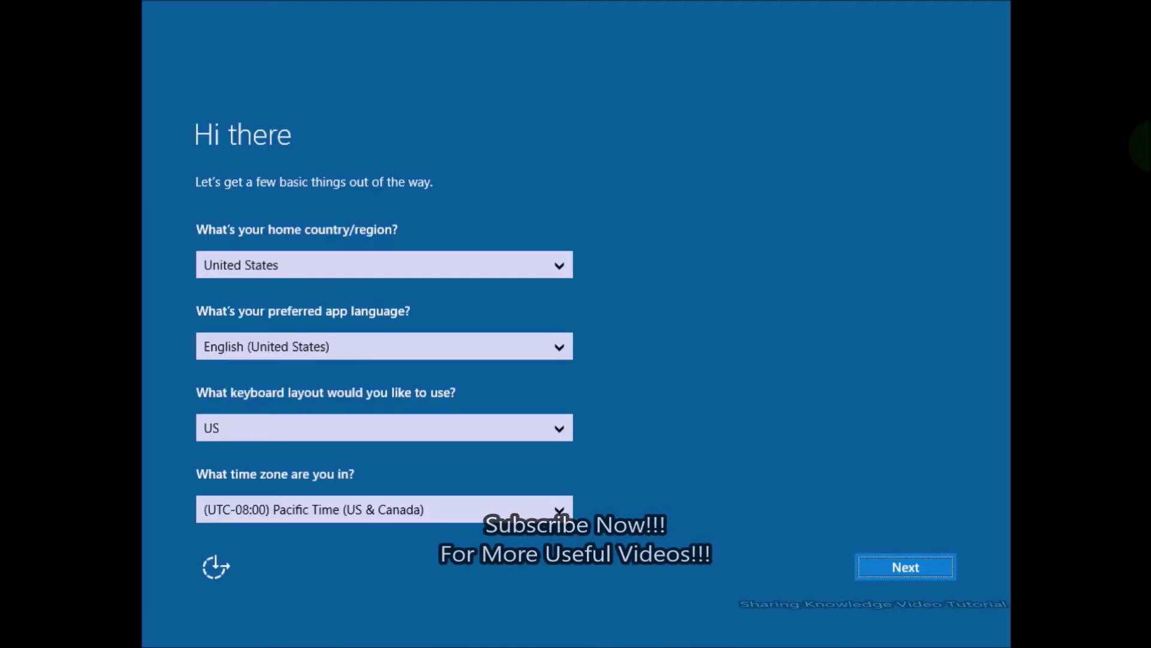
- Accept the first two setup pages and skip Microsoft account sign-in
left_click(906, 567)
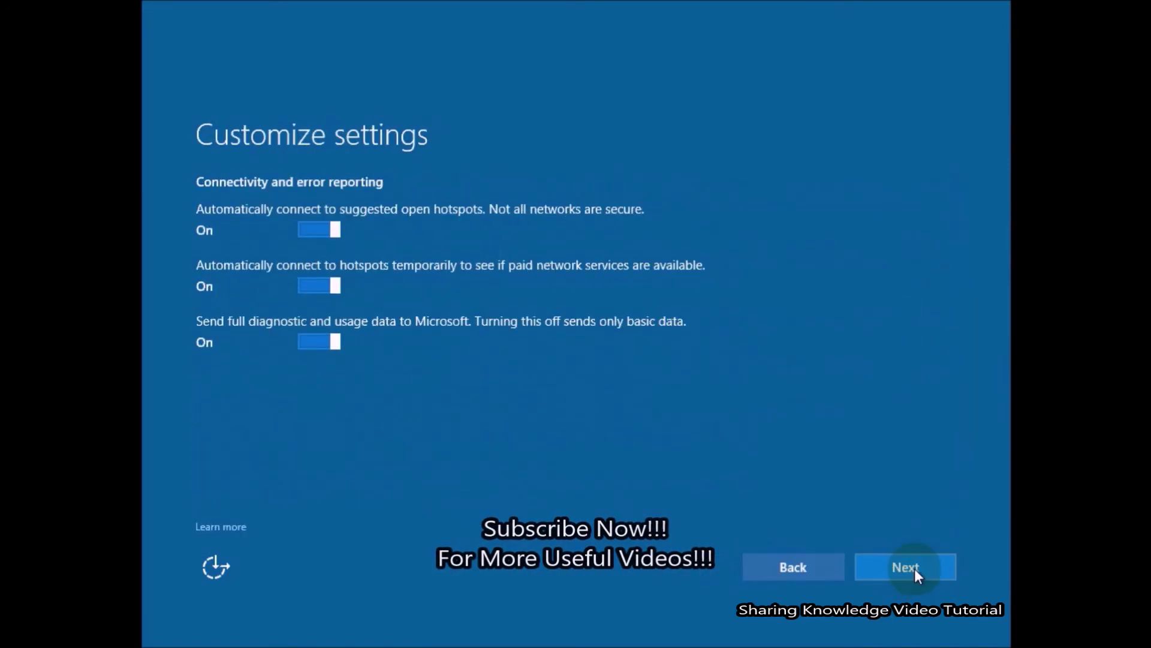
left_click(902, 563)
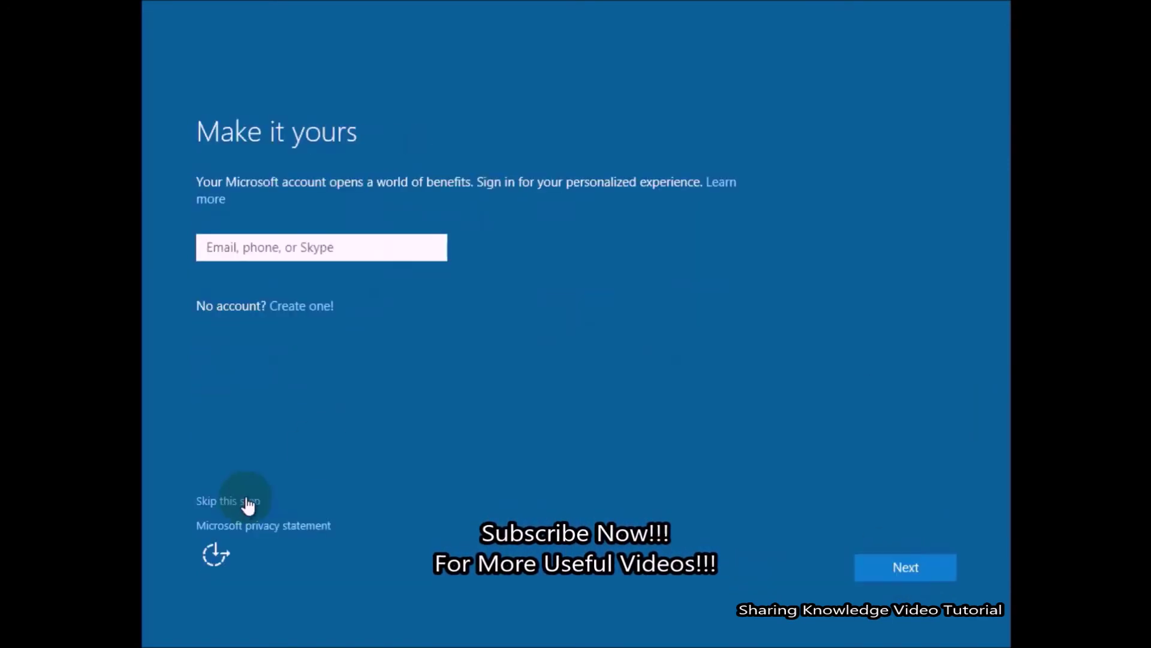
left_click(250, 504)
- Create a password-protected local account with a hint, decline Cortana, and allow network discovery
type("SKV")
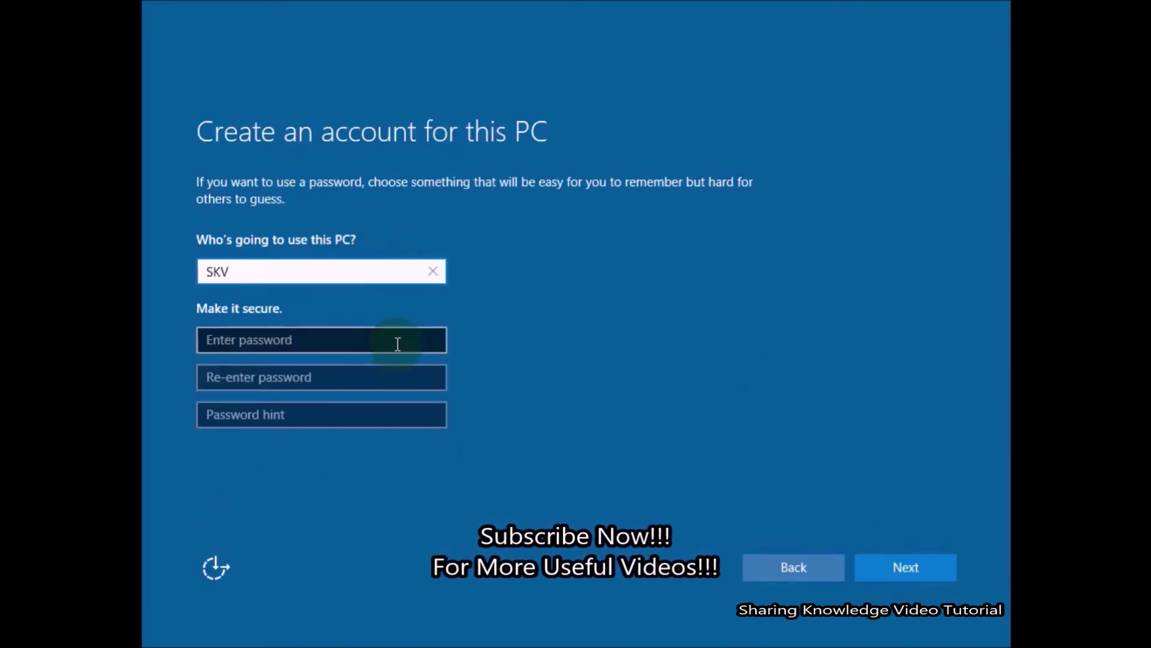
left_click(380, 334)
left_click(261, 377)
left_click(258, 414)
left_click(906, 566)
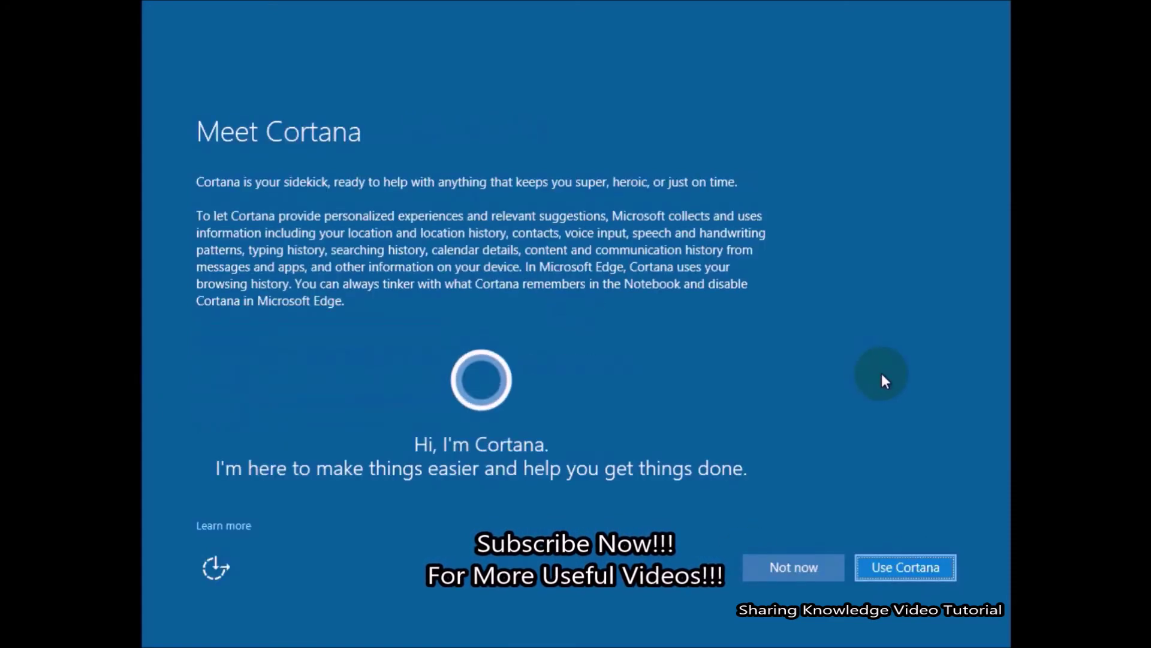
left_click(822, 566)
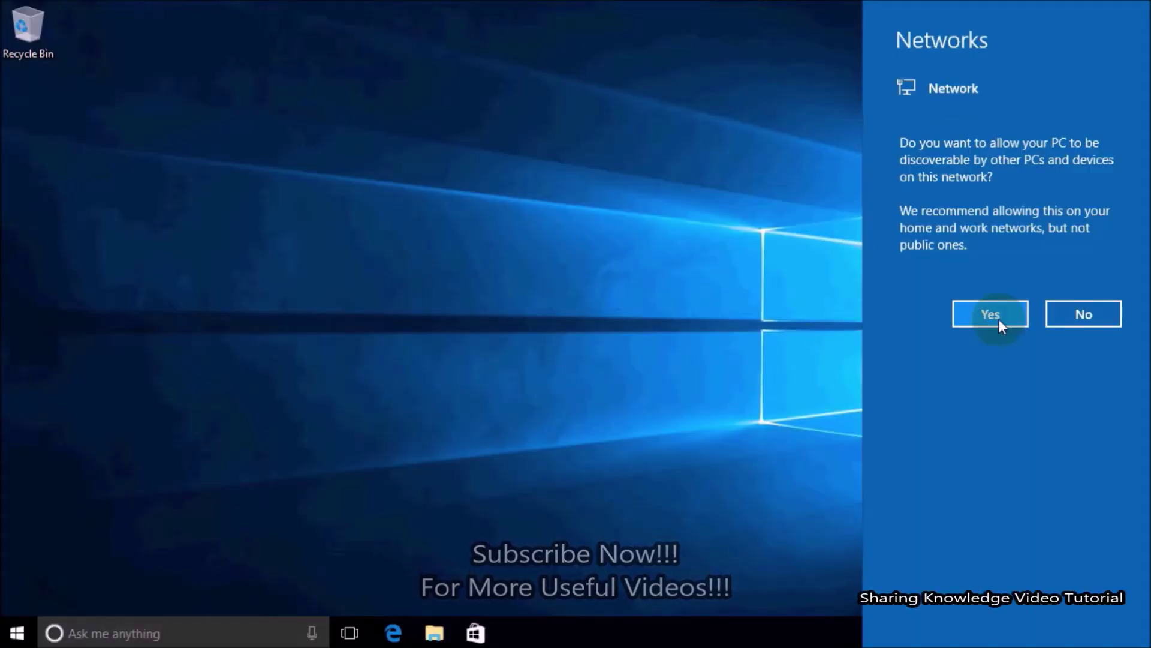
left_click(995, 317)
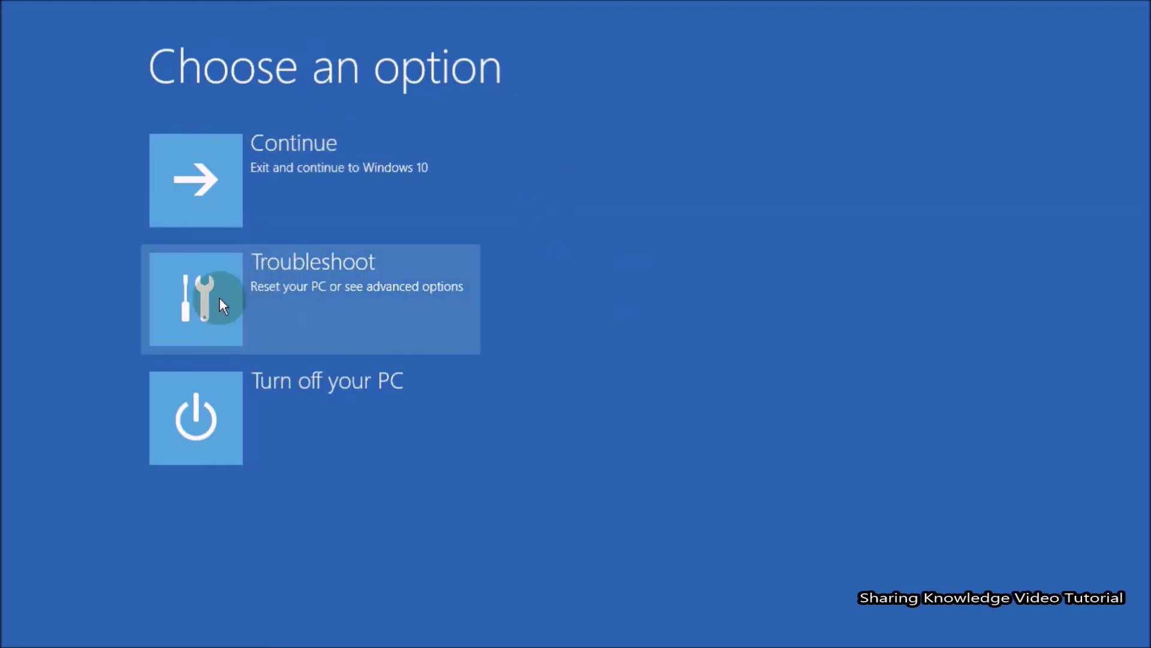
- Restart into Startup Settings via Advanced options and pick startup option 6
left_click(311, 292)
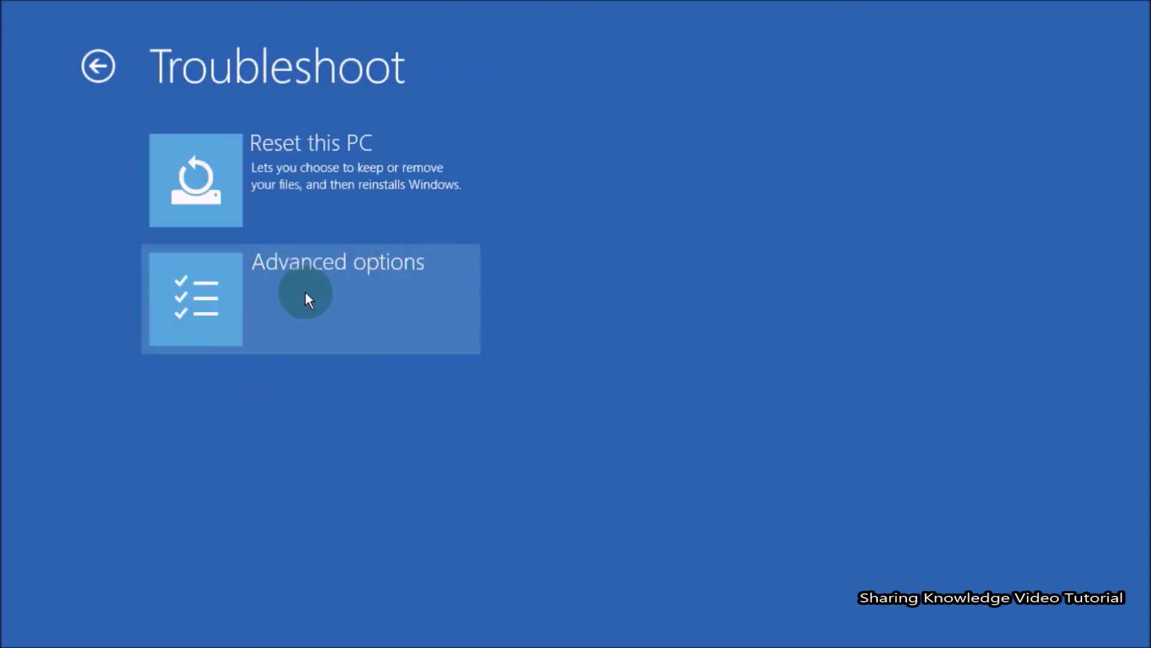
left_click(305, 292)
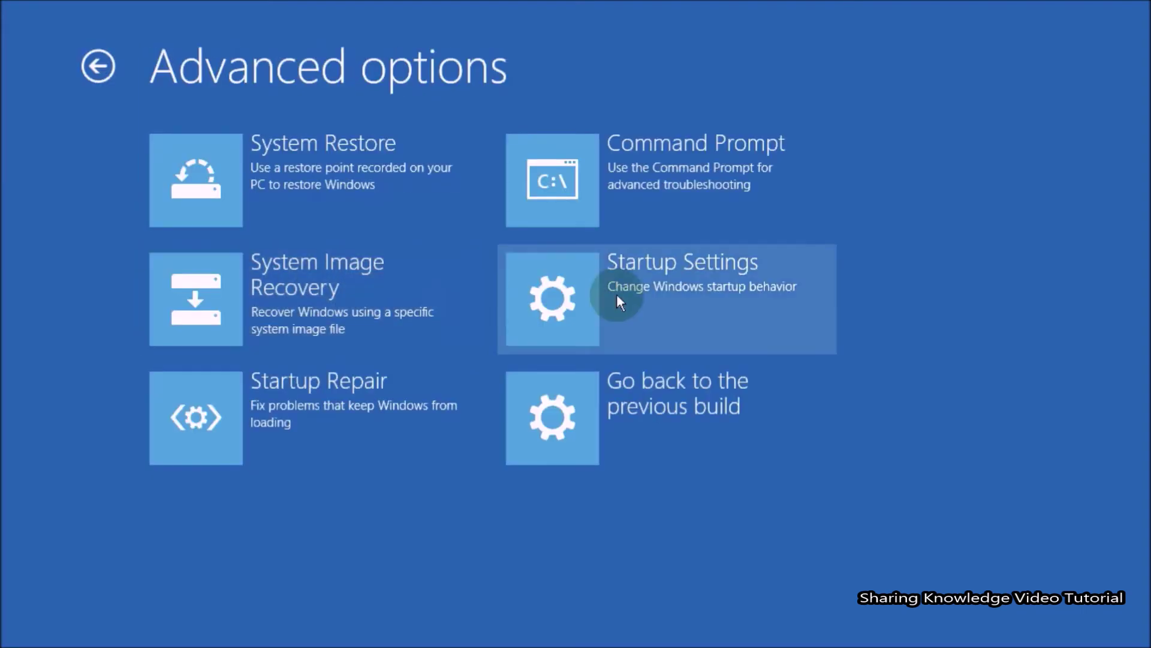
left_click(676, 292)
left_click(771, 372)
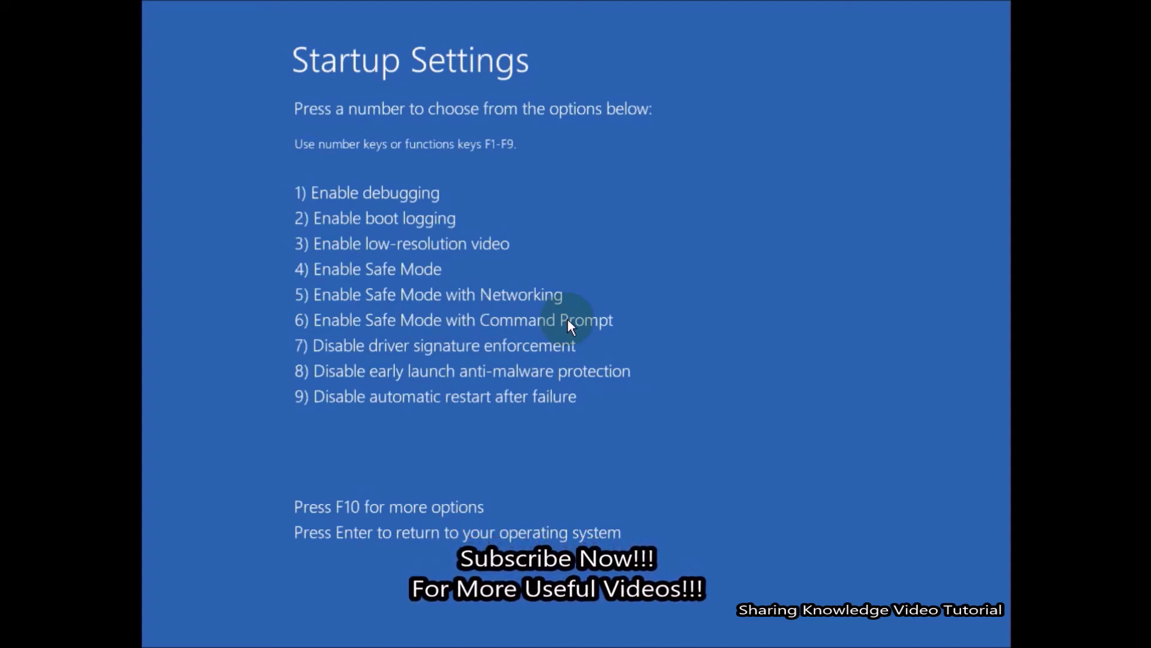
key("6")
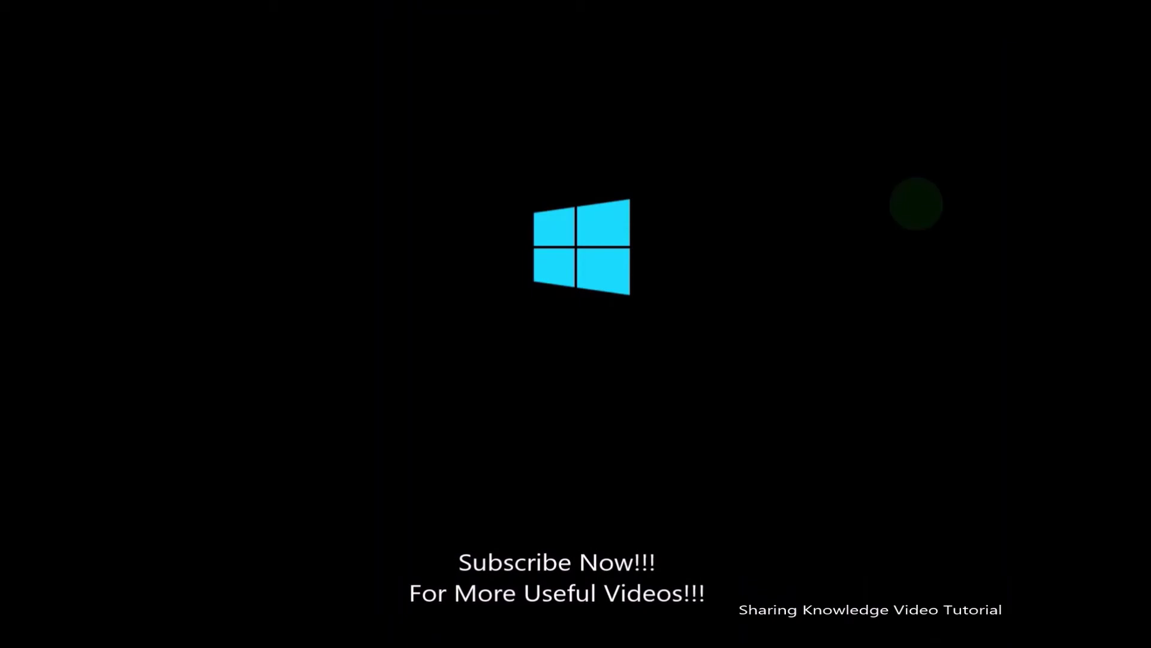
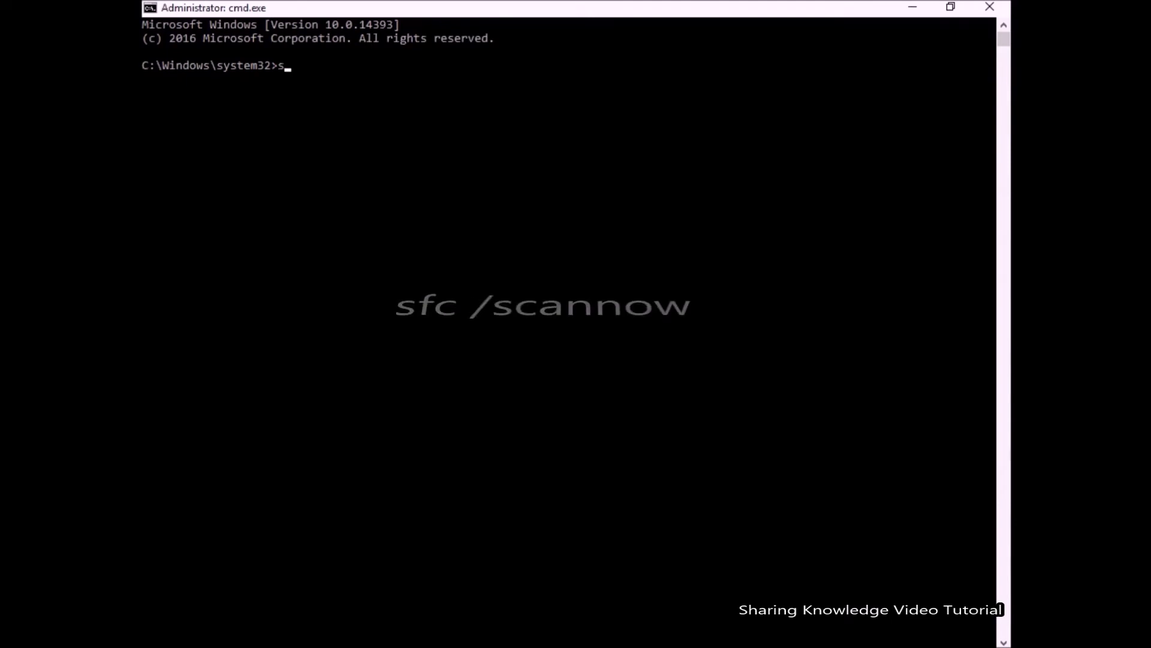
- Run sfc /scannow to check protected Windows system files for integrity violations
type("sfc /scannow")
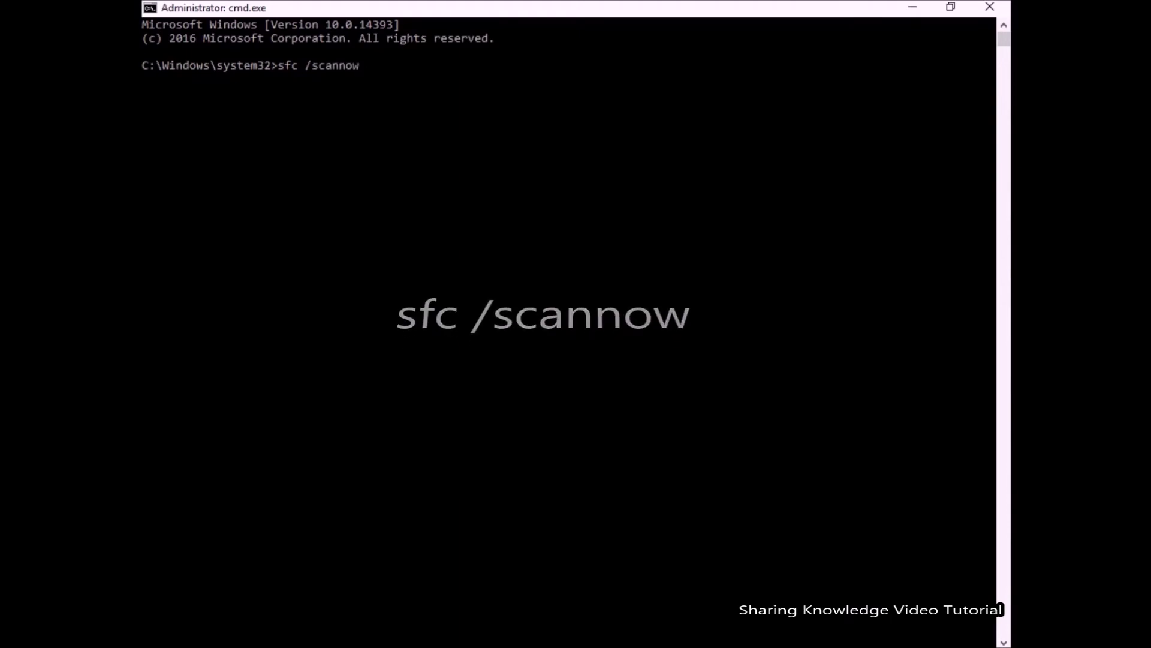
key("Return")
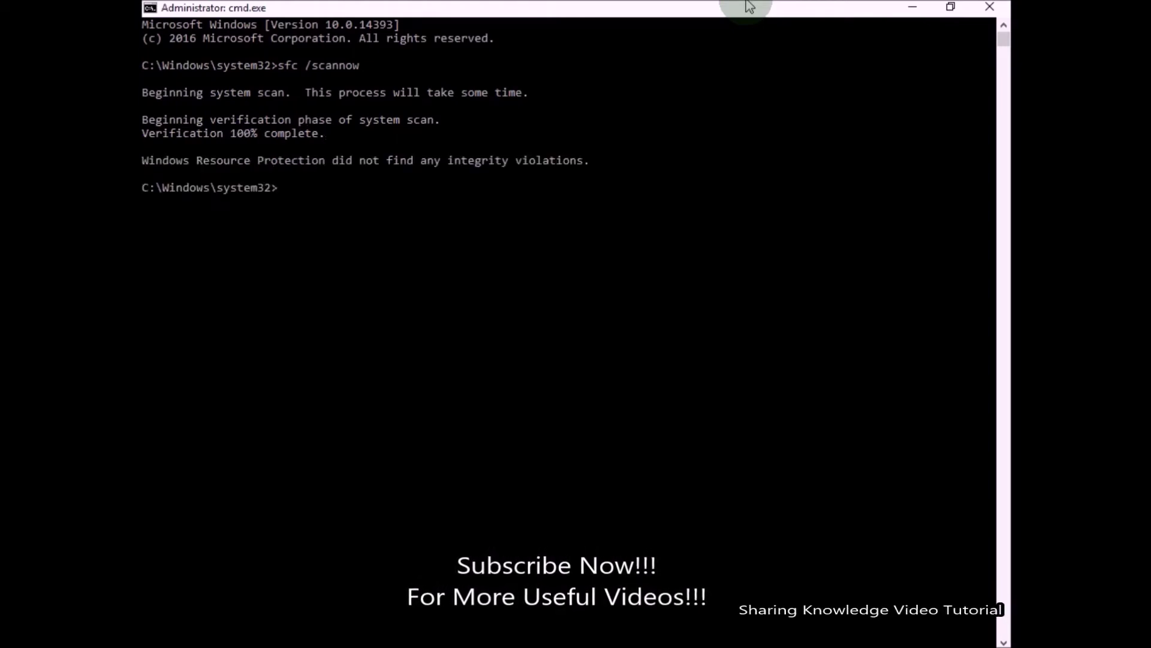
- Enter the exit command to end the administrator Command Prompt session
type("exit")
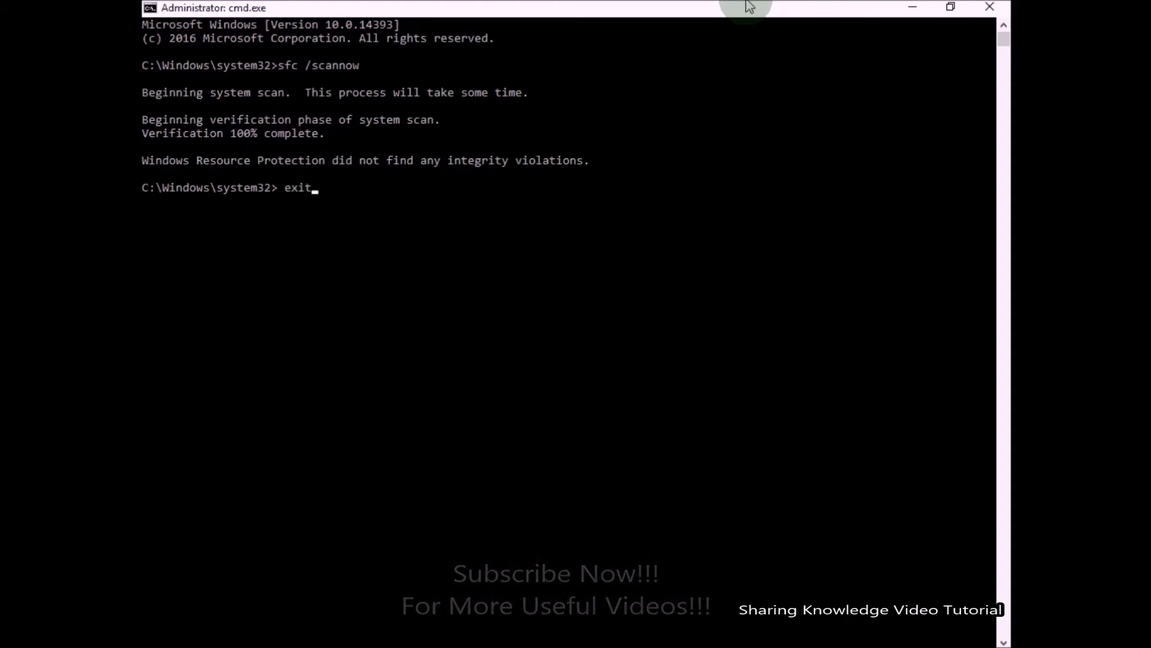
key("Return")
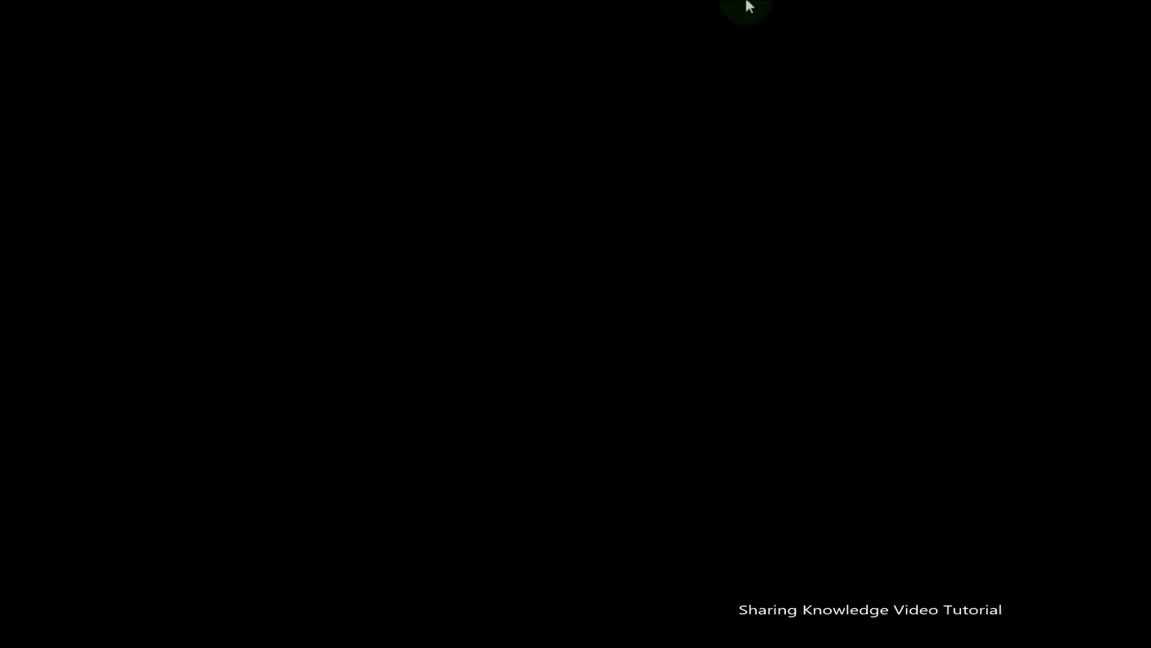
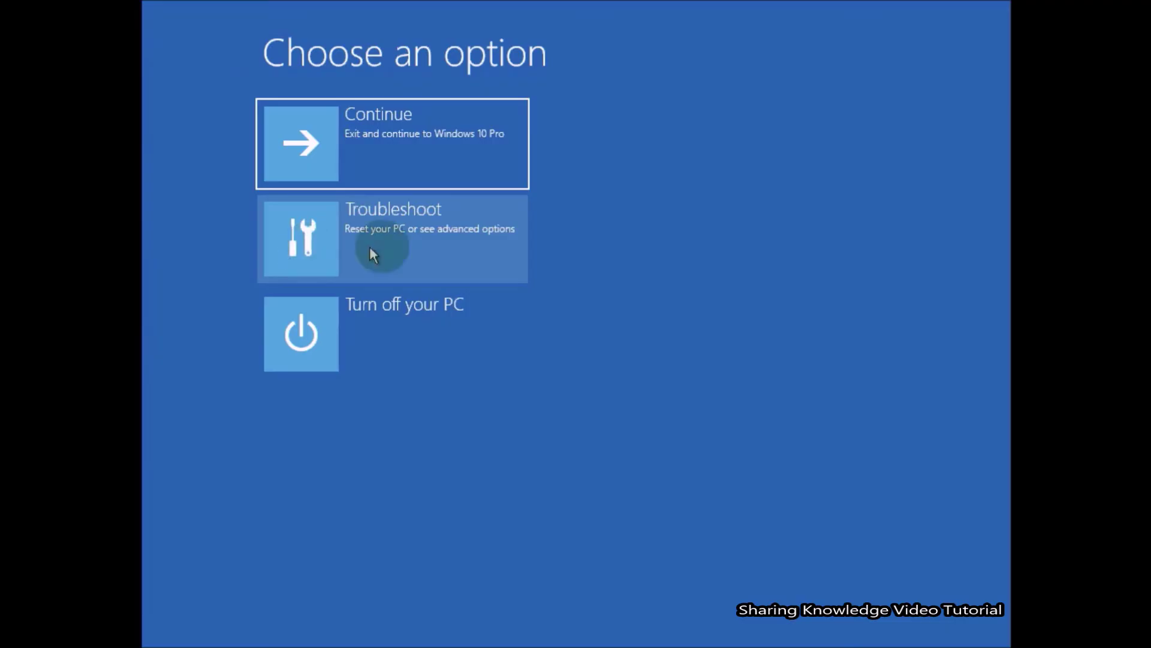
- Go through Troubleshoot and Advanced options to open the recovery Command Prompt at X:\windows\system32
left_click(414, 241)
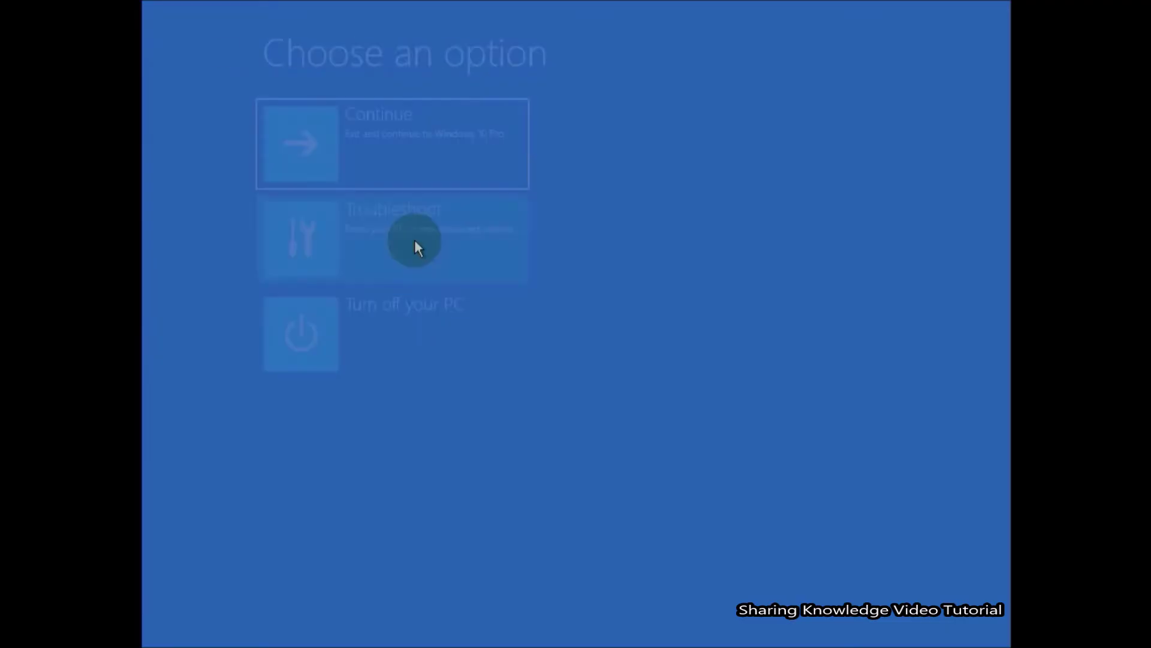
left_click(415, 242)
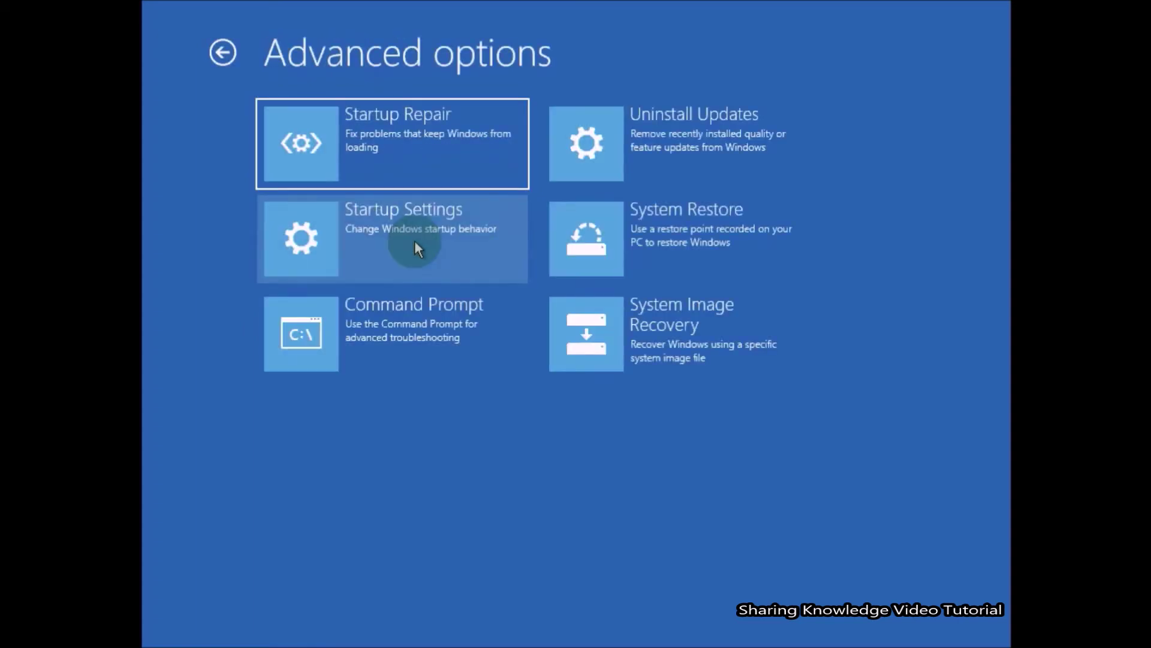
left_click(442, 320)
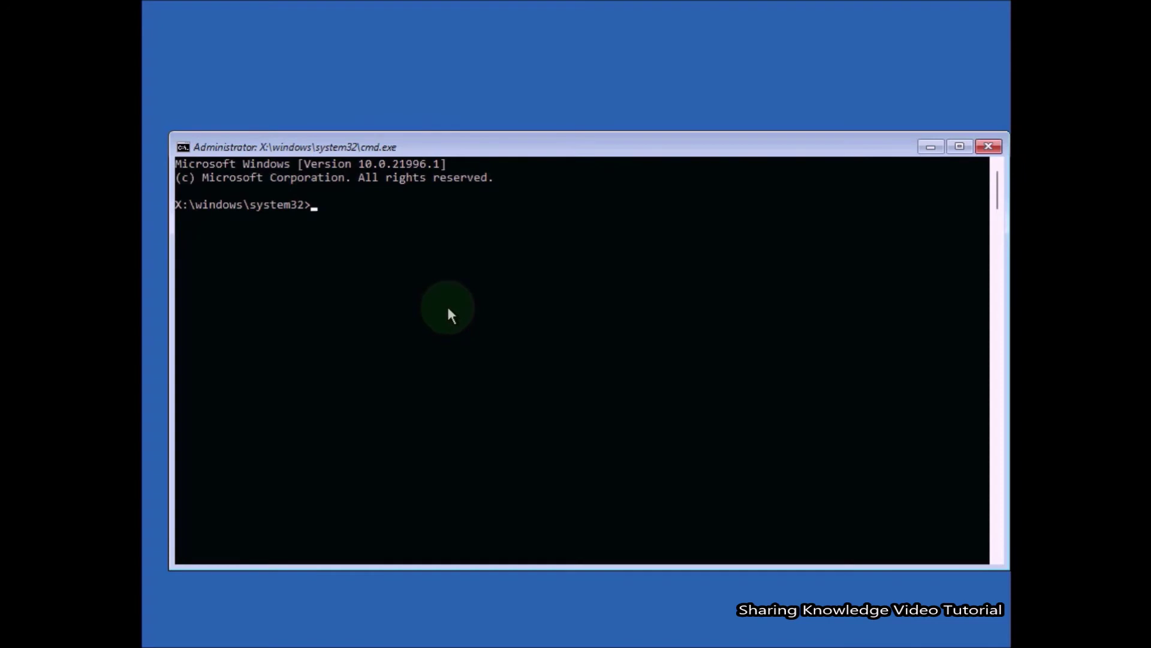
- Run chkdsk /f d: to scan and repair drive D:; the scan reports no problems
type("chkdsk /f")
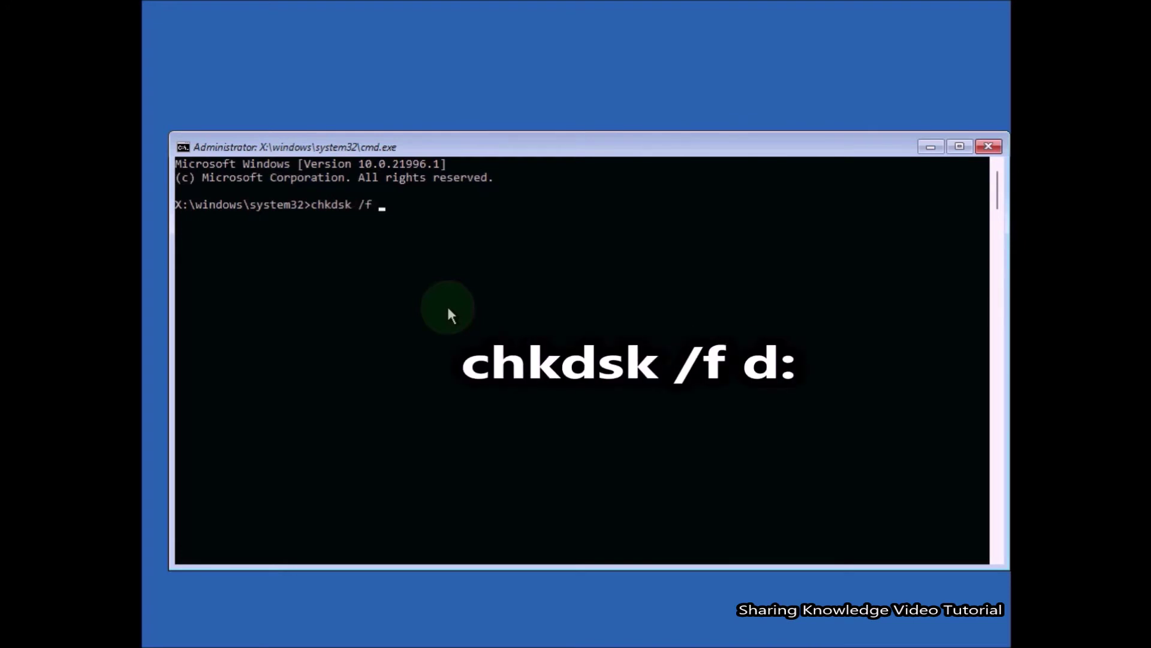
type(" d:")
key("Return")
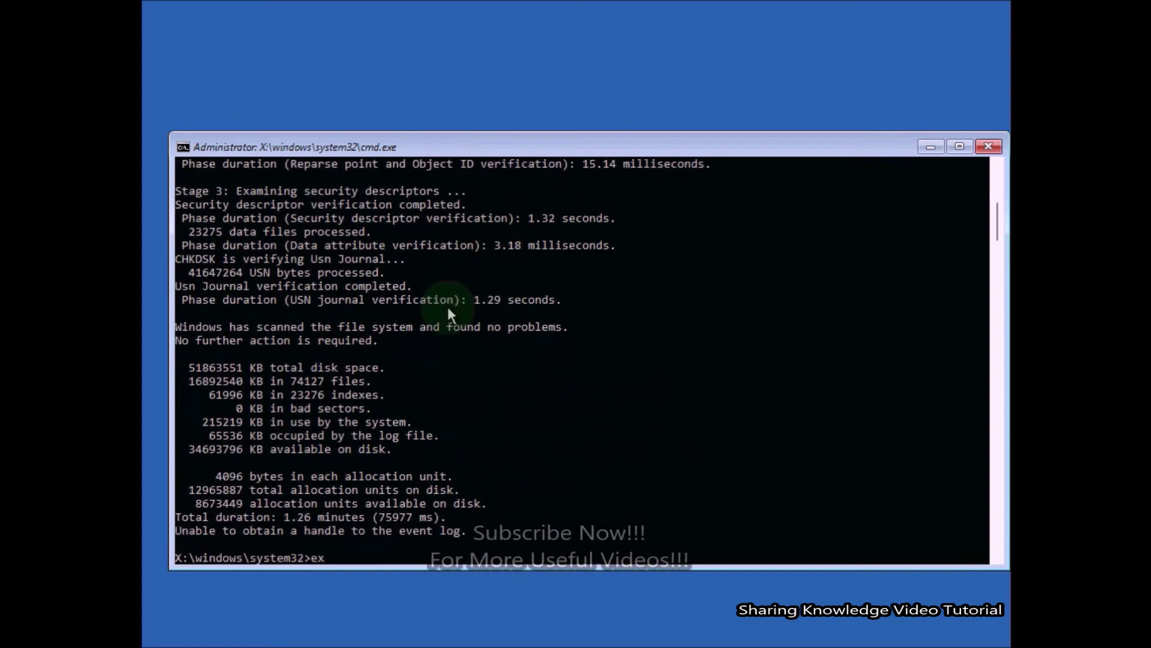
- Exit the Command Prompt, continue booting into Windows, and dismiss the lock screen to reach sign-in
type("it")
key("Return")
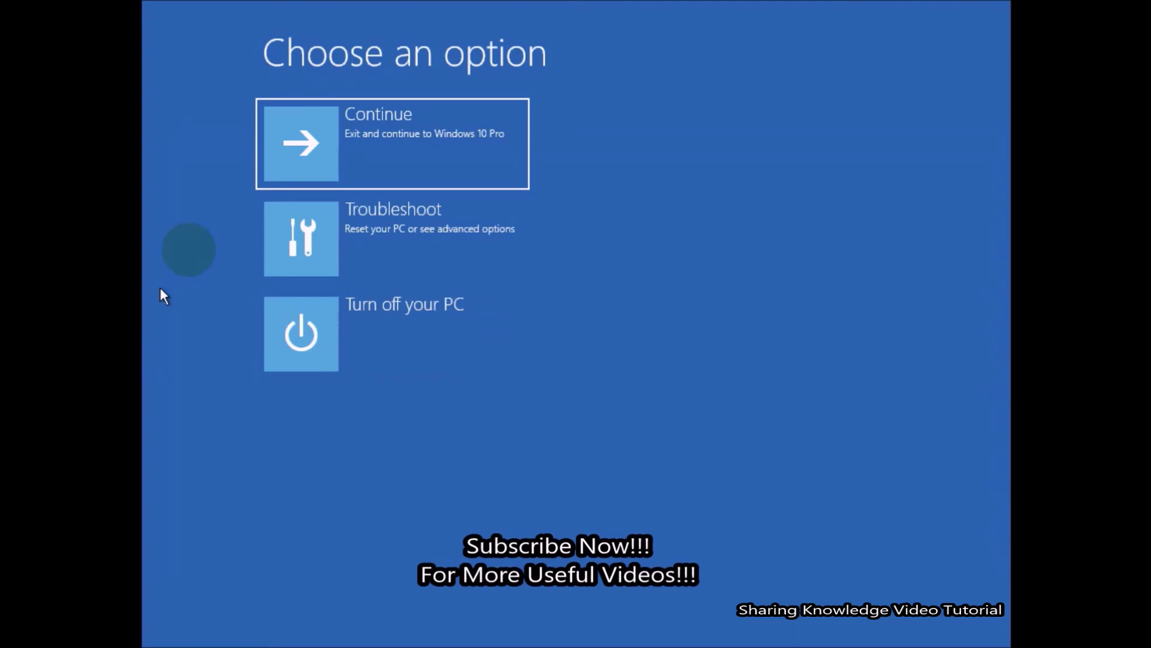
left_click(442, 140)
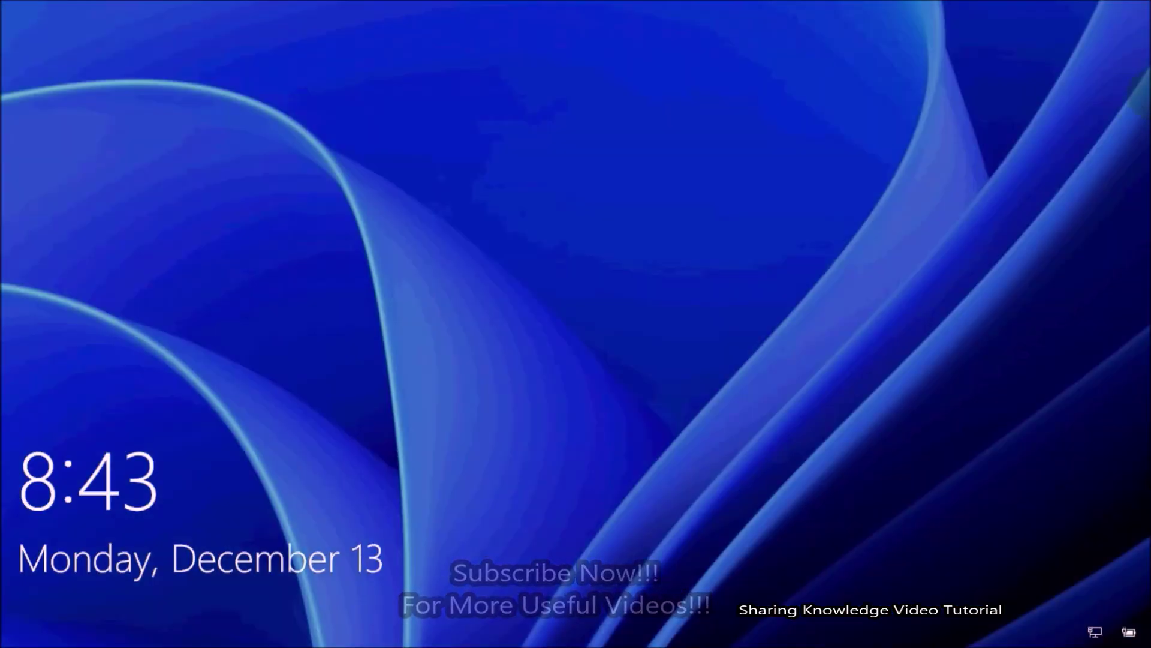
left_click(1147, 108)
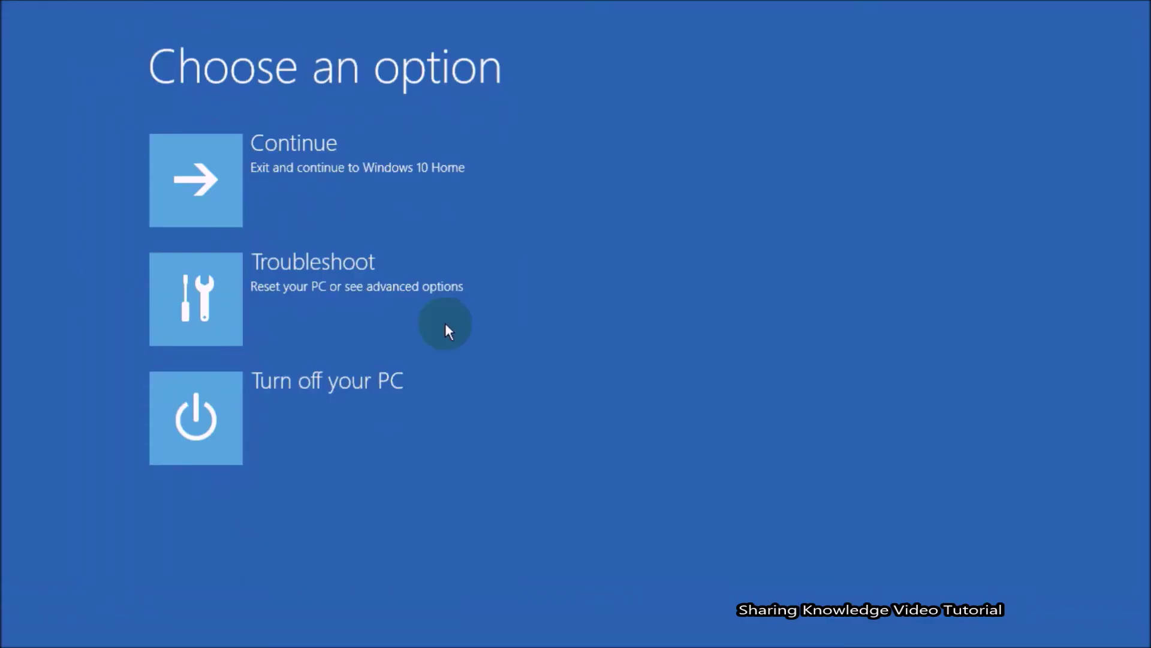
- Return to the Advanced options page through Troubleshoot in the recovery environment
left_click(334, 315)
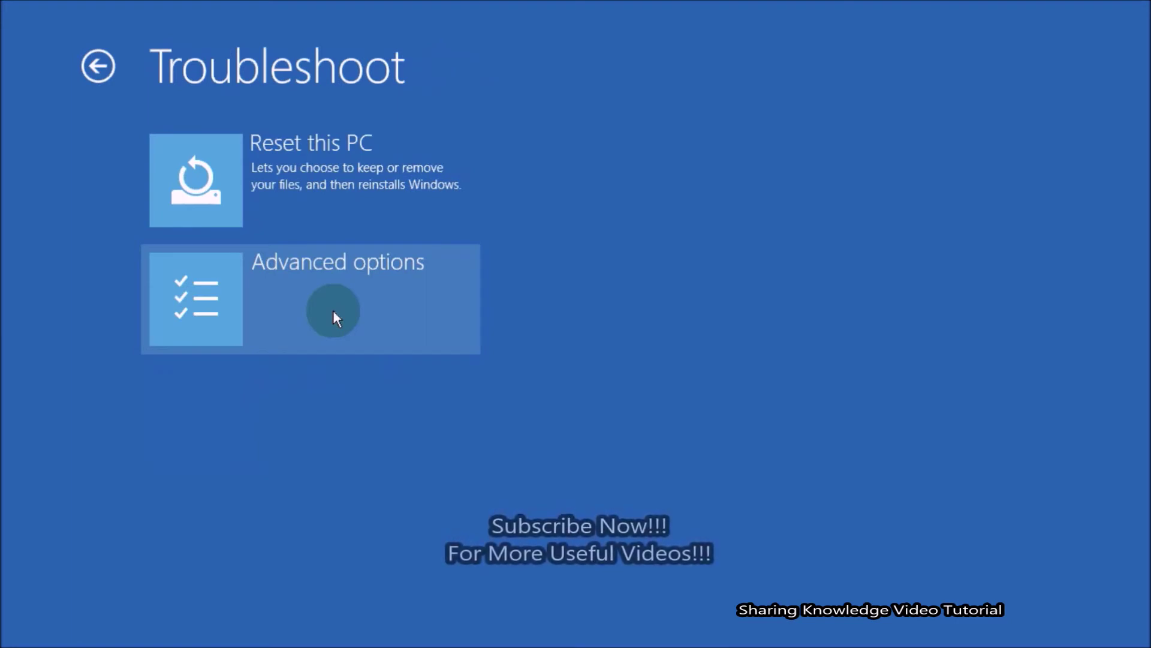
left_click(334, 311)
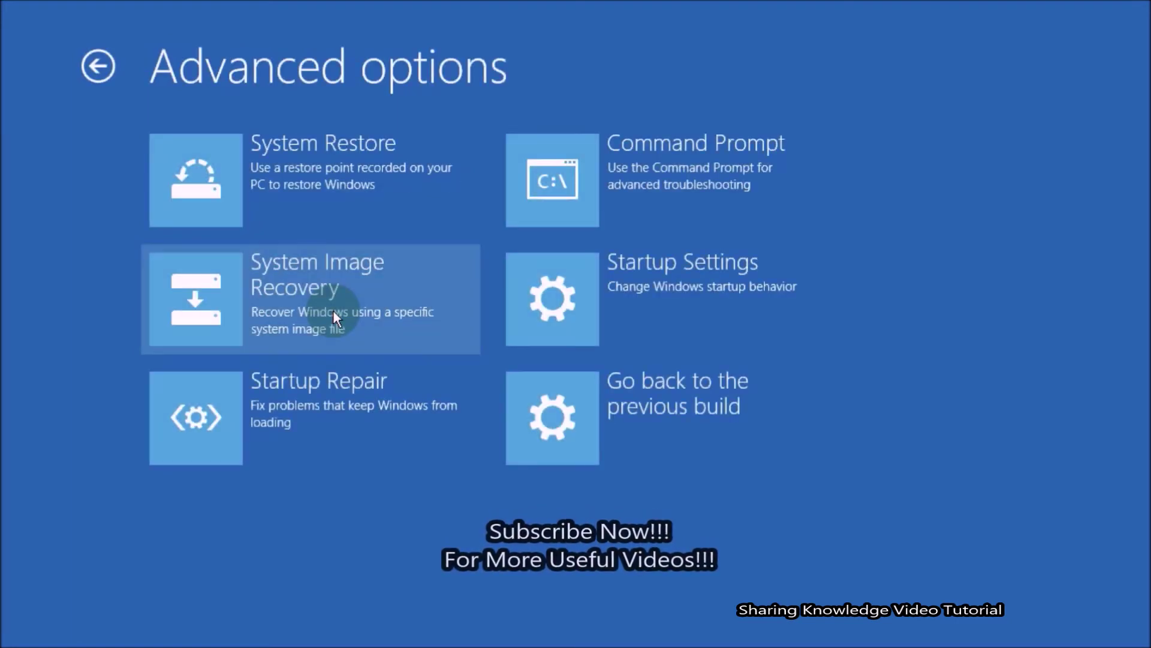
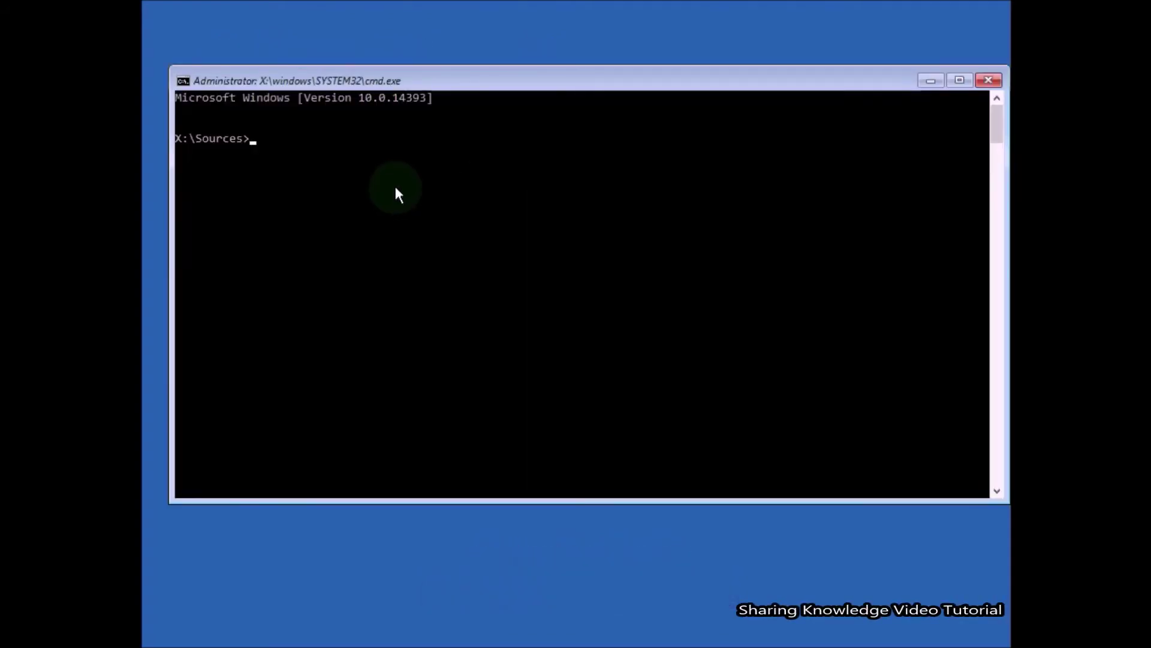
- Launch DiskPart and list the disks, showing a single online 60 GB GPT Disk 0
type("diskpart")
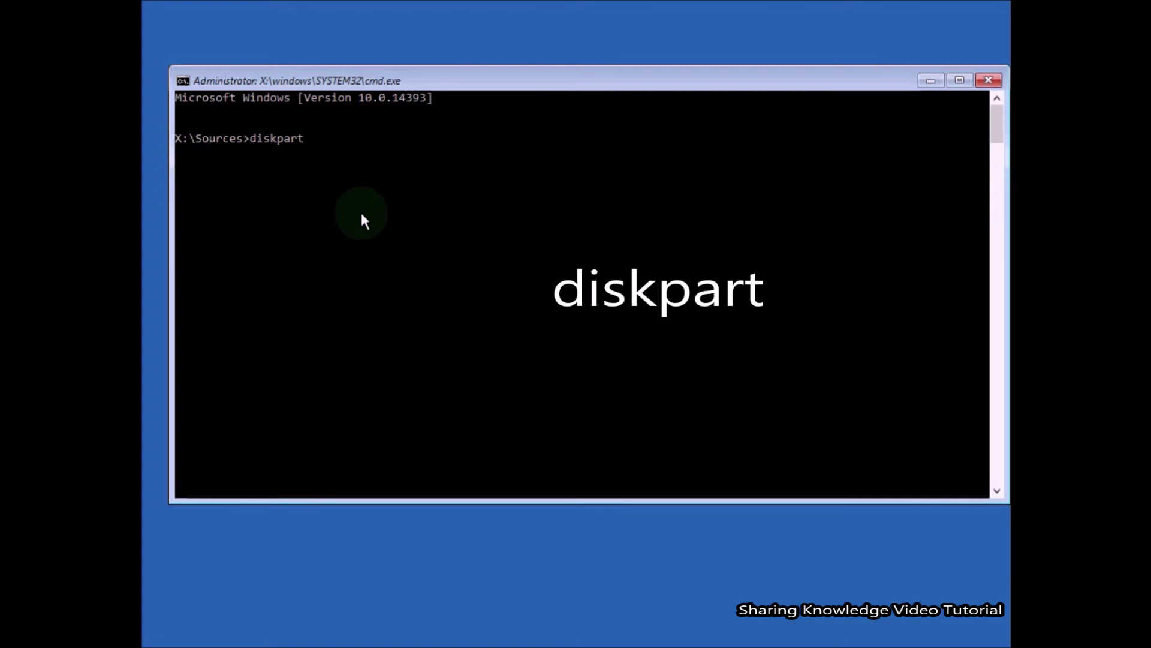
key("Return")
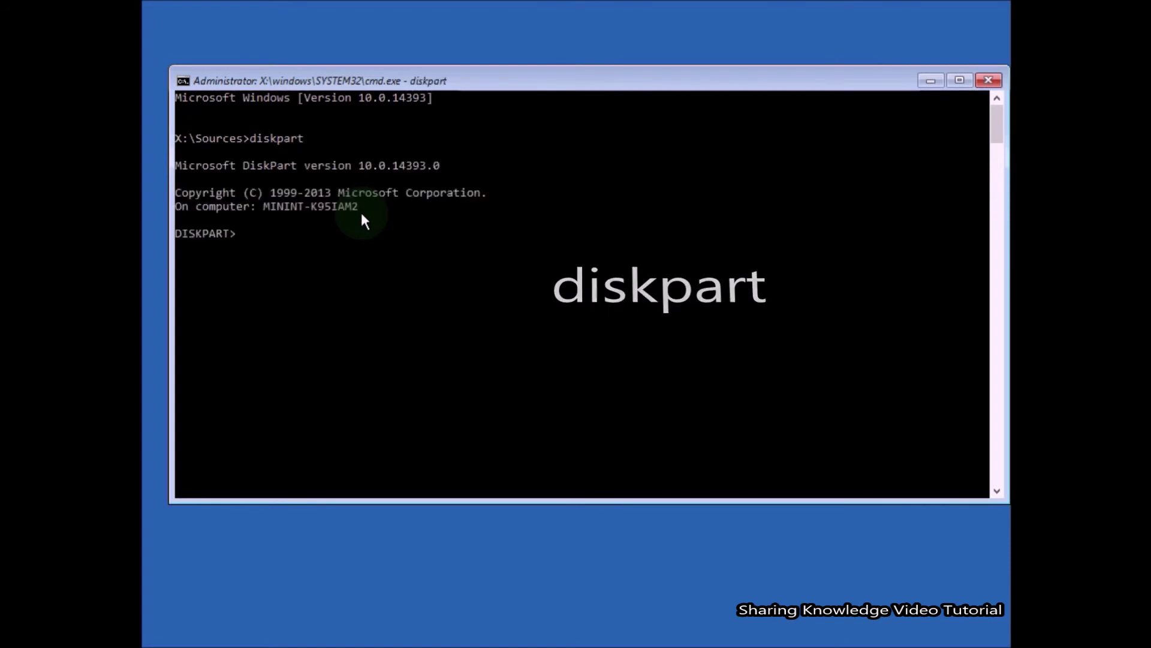
type("lis")
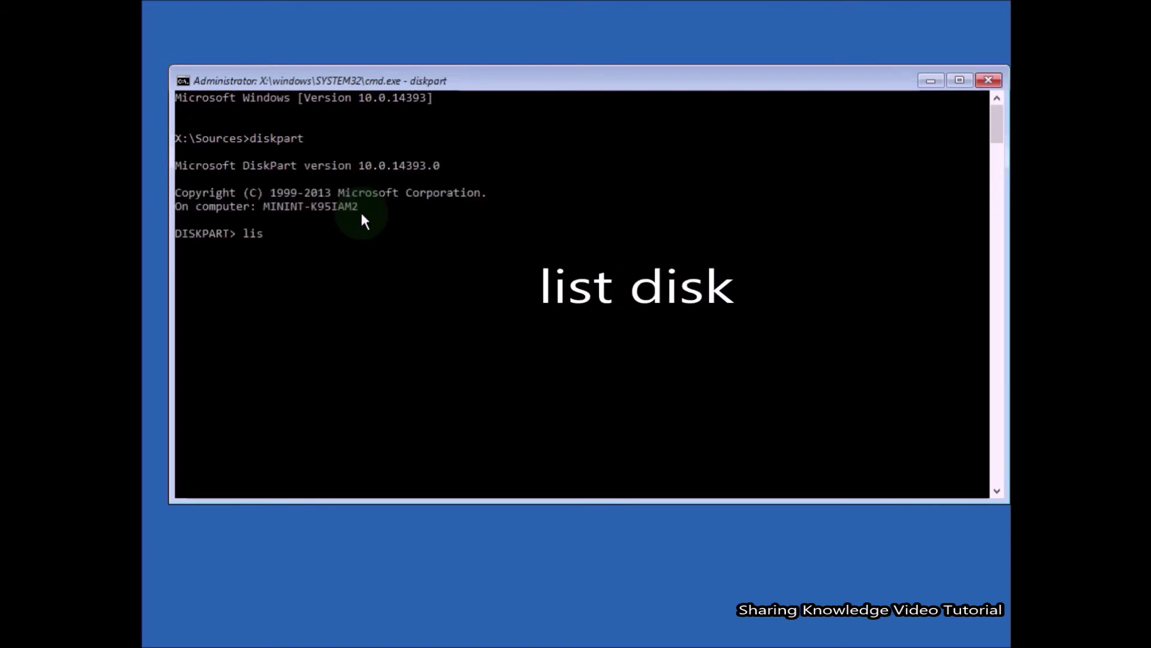
type("t disk")
key("Return")
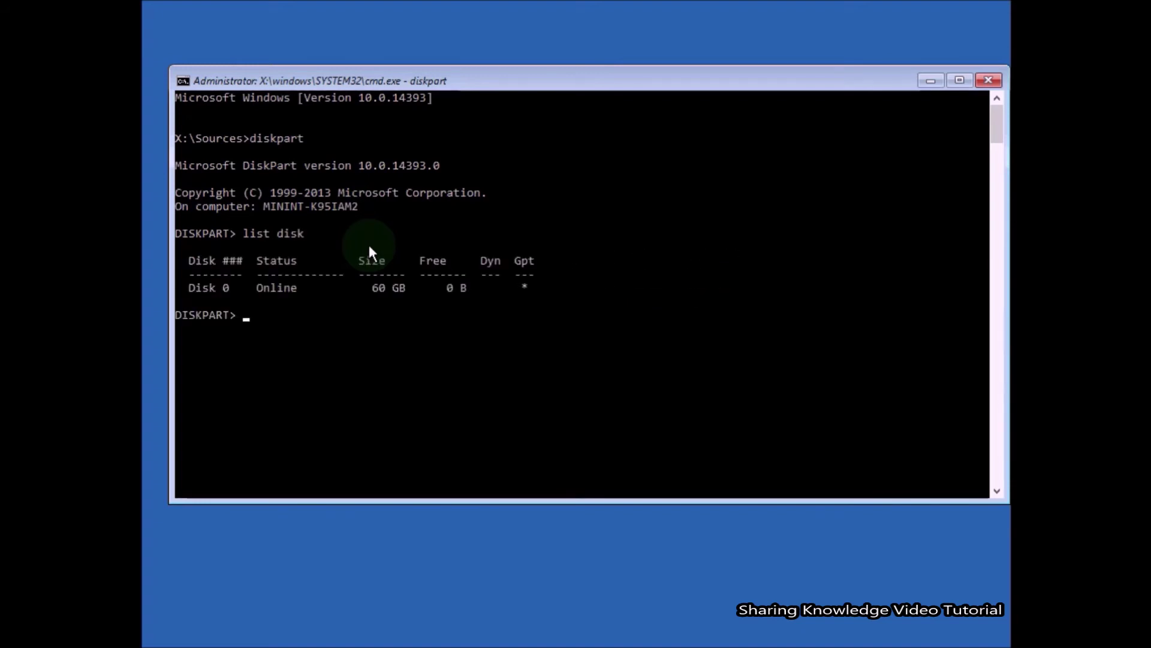
type("select di")
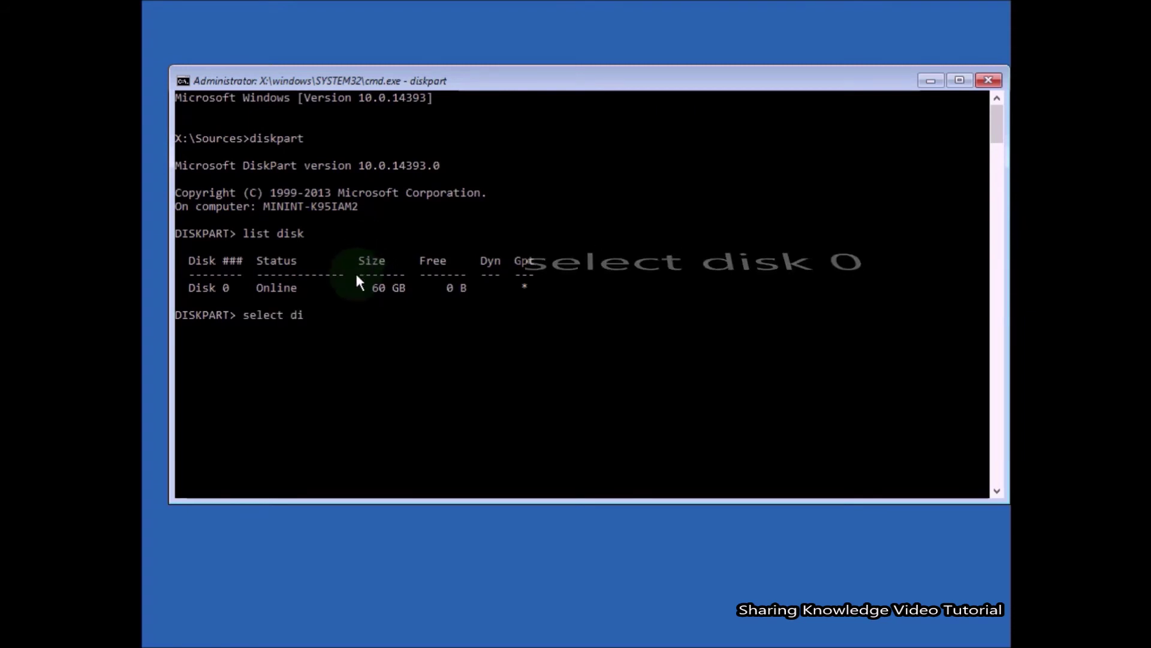
type("sk")
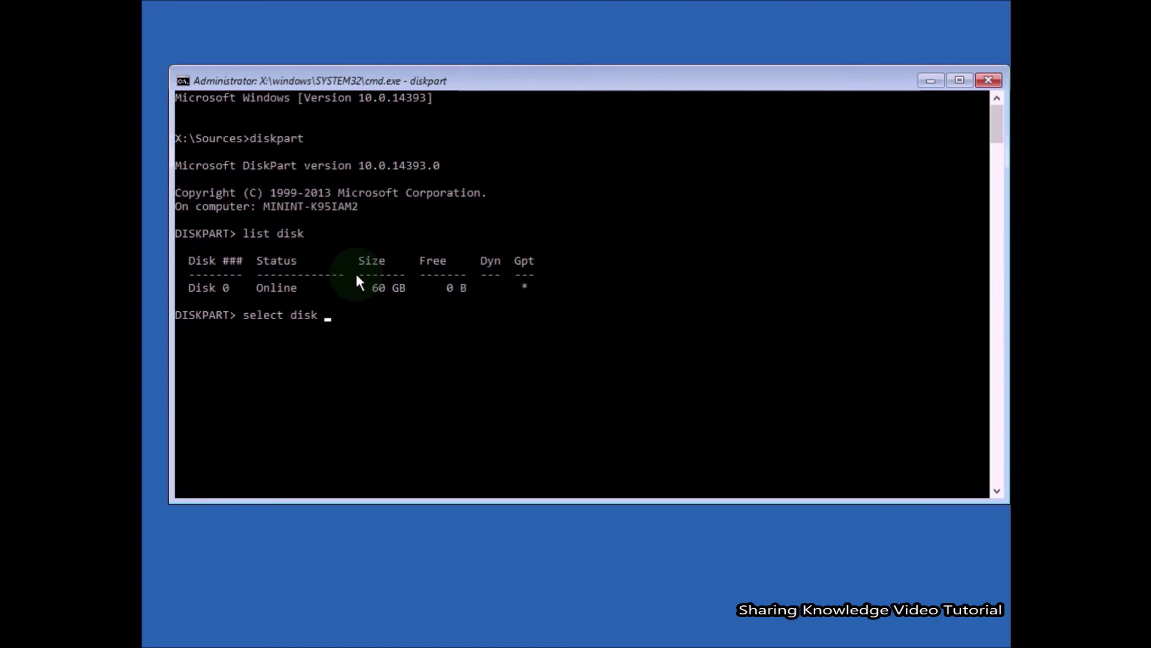
type(" 0")
- Select Disk 0 and list the four volumes, including 59 GB NTFS C and 450 MB Recovery Volume 2
key("Return")
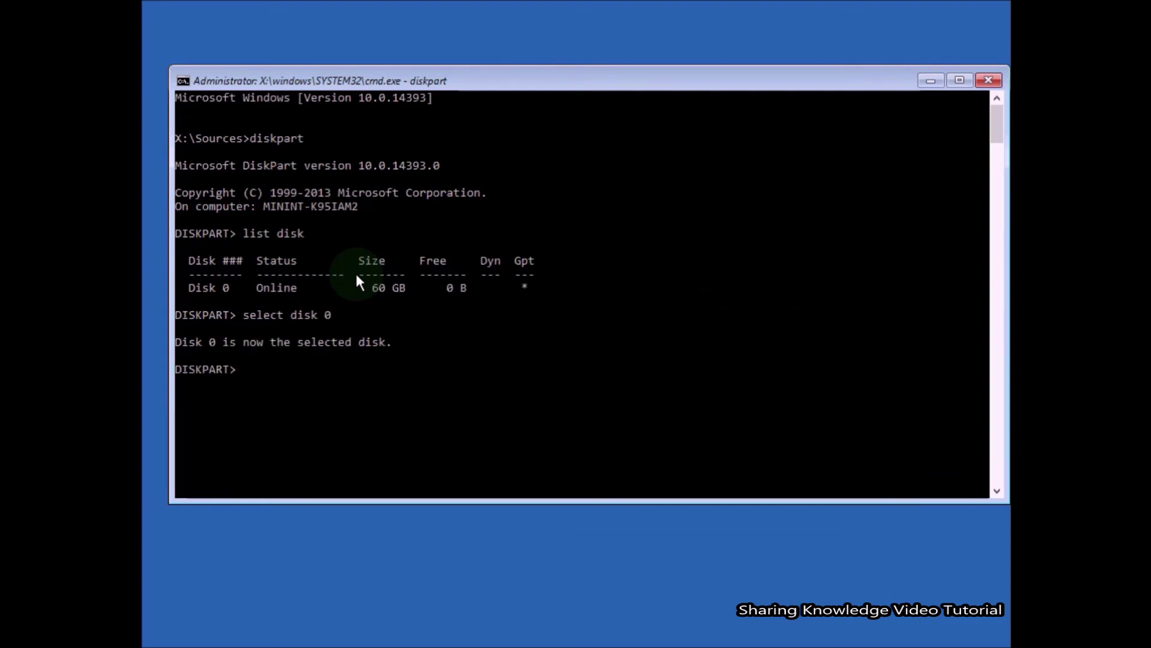
type("l")
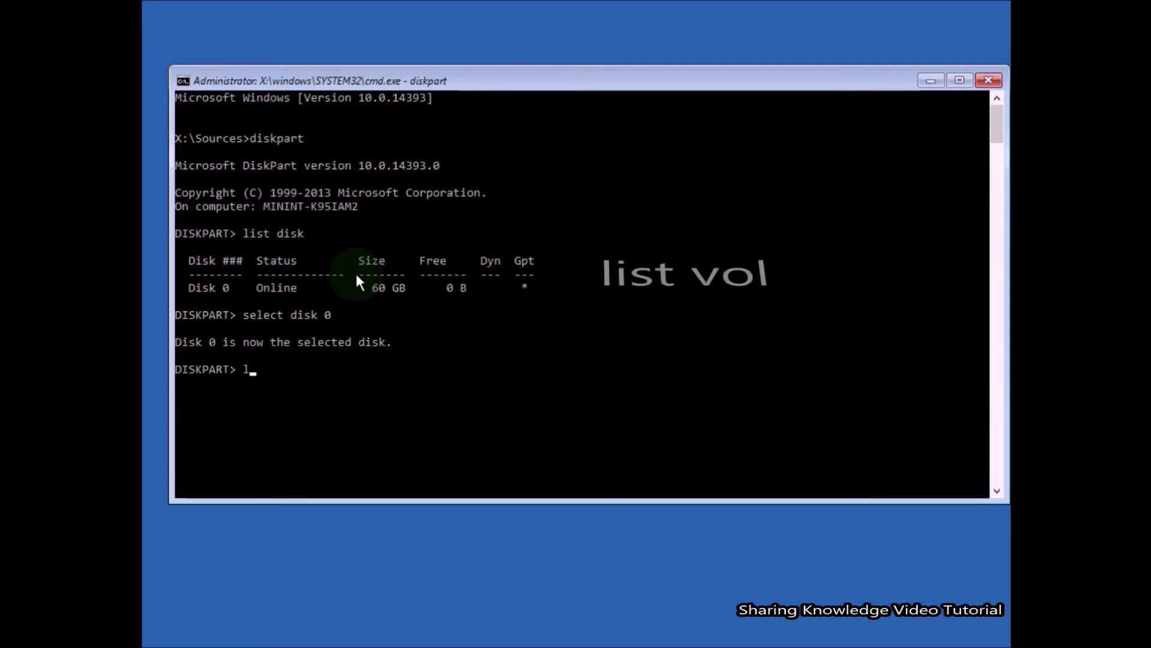
type("ist vol")
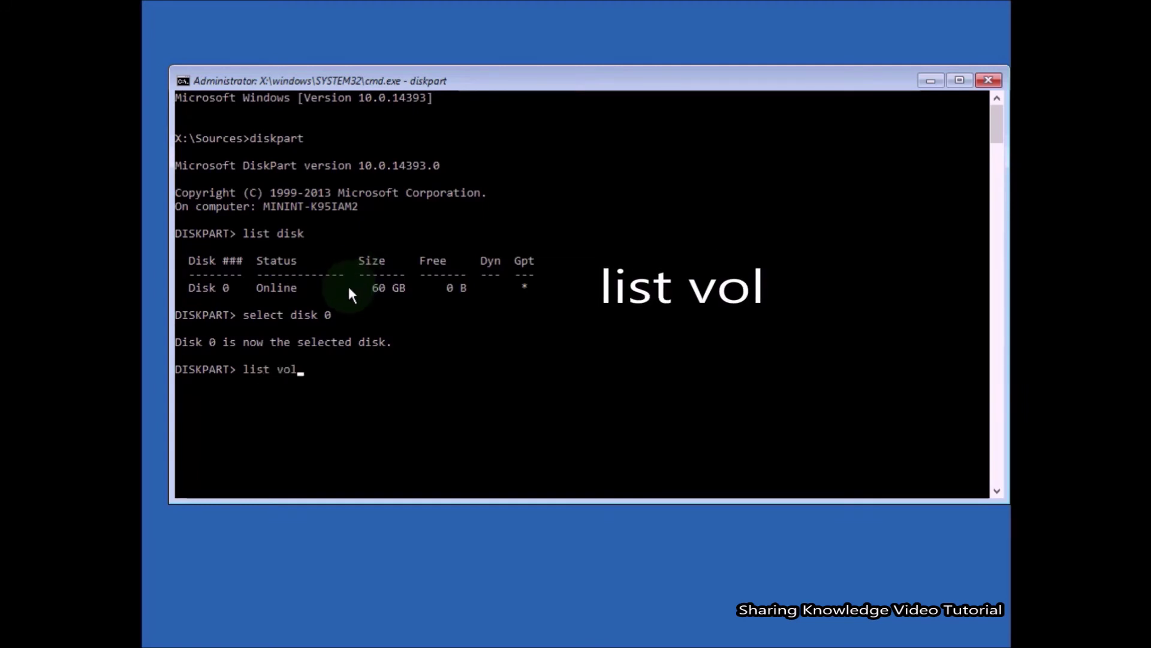
key("Return")
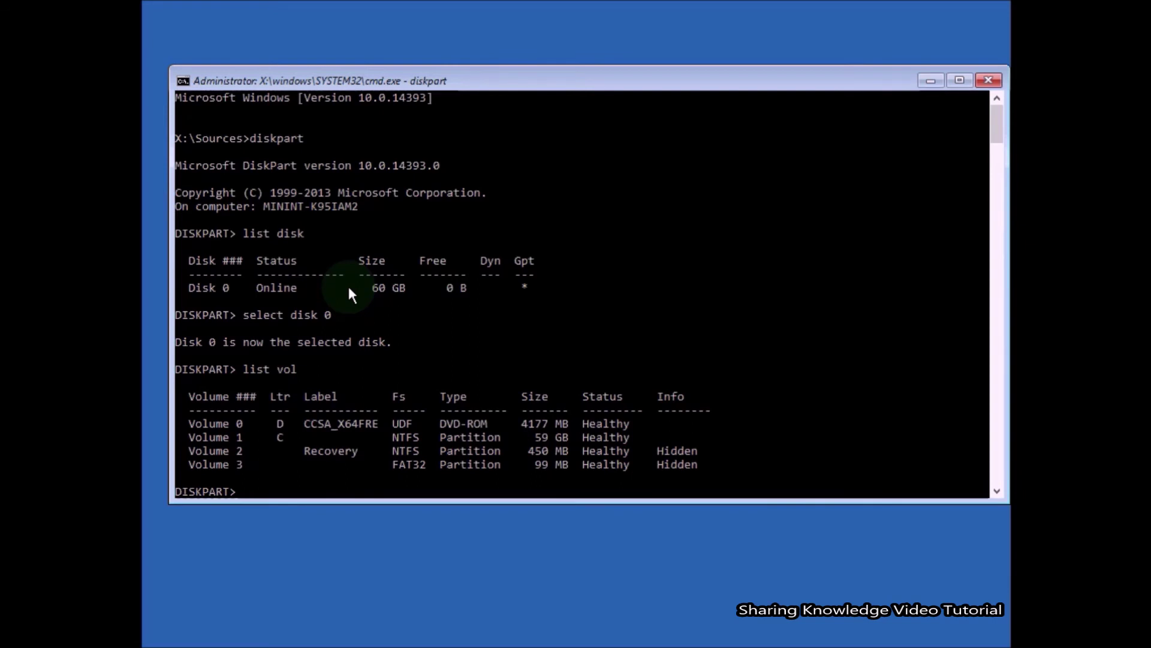
- Select Volume 2, the hidden 450 MB Recovery partition, with select vol 2
type("select vol")
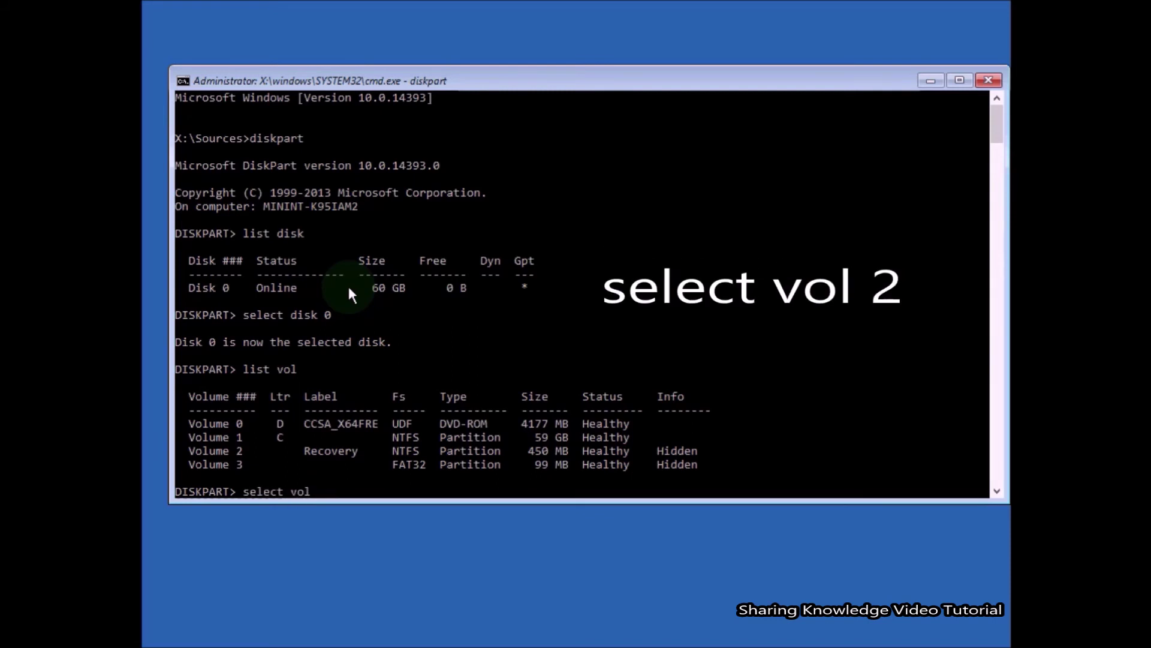
type(" 2")
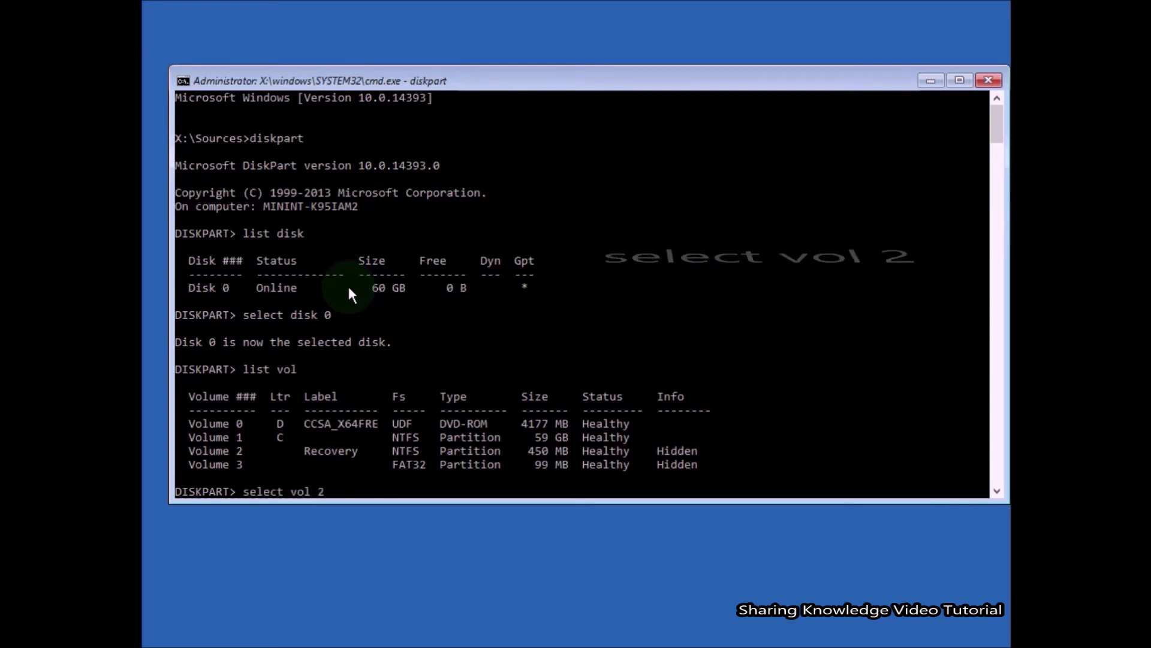
key("Return")
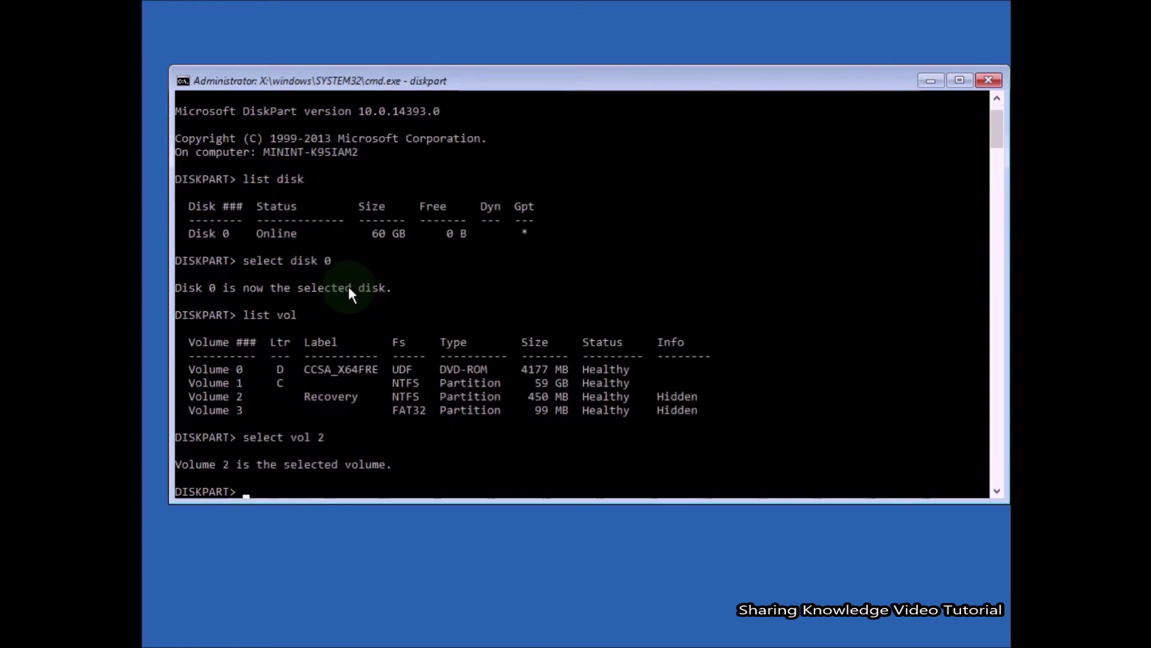
type("ass")
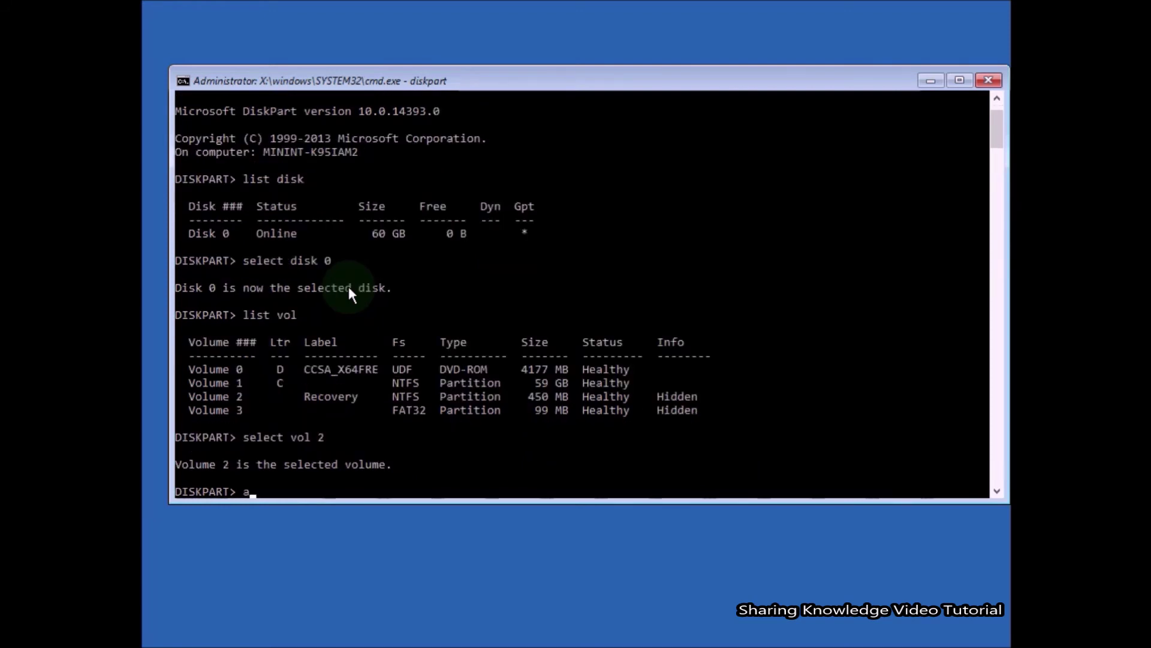
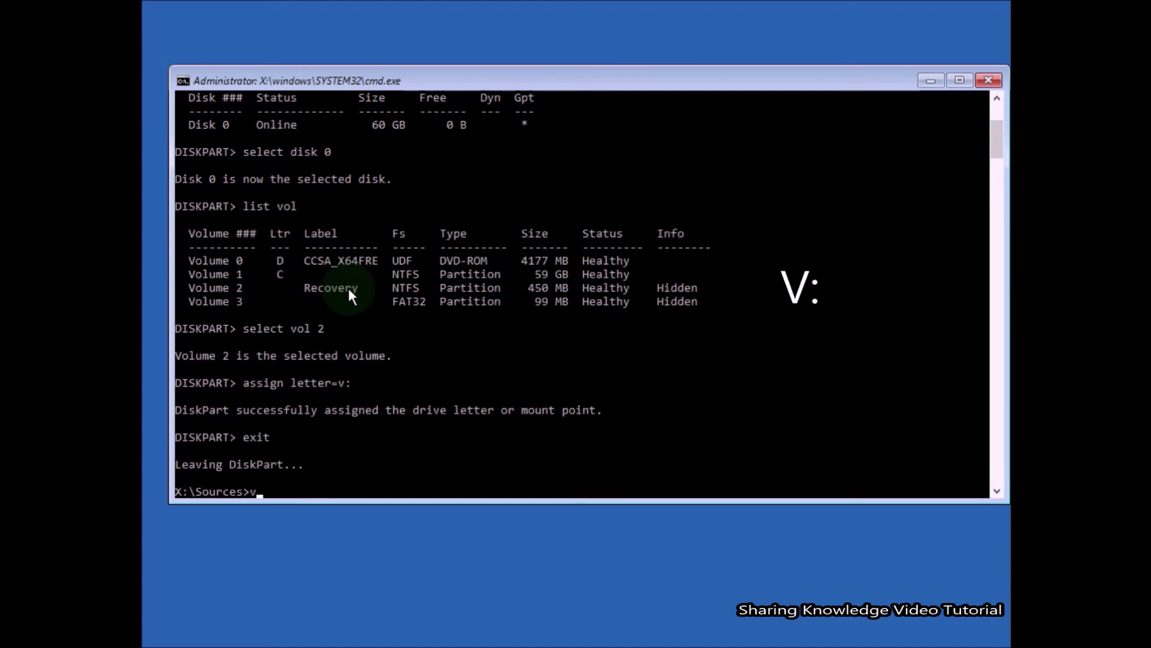
- Switch to drive V: and create the \efi\microsoft\boot\ folder there with md
type(":")
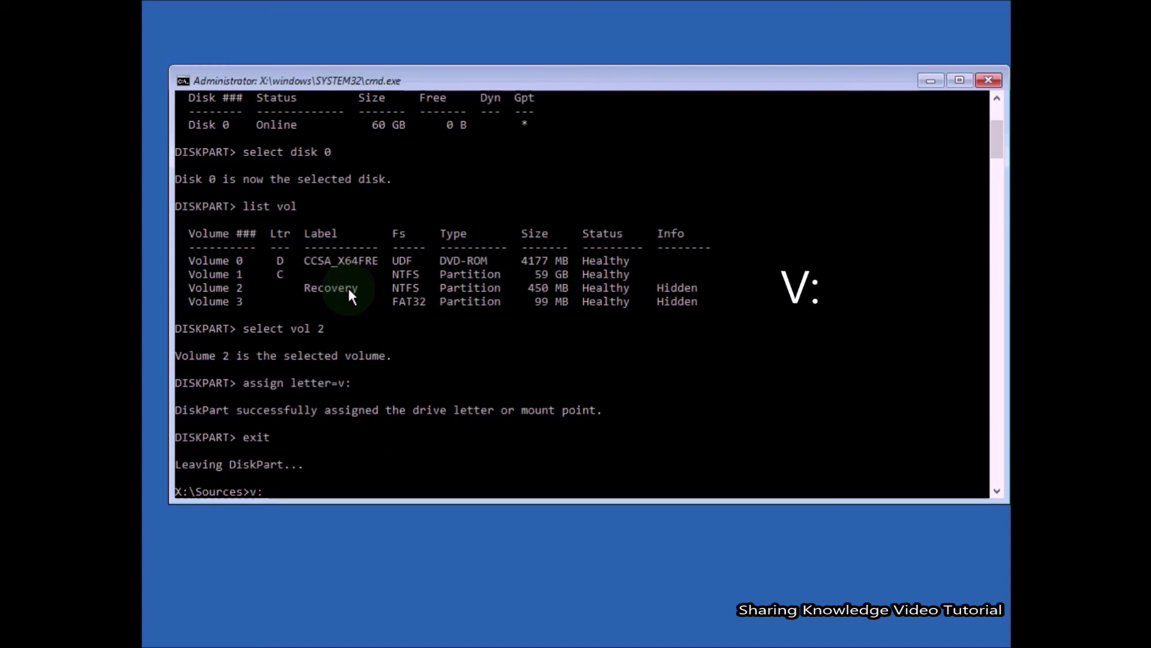
key("Return")
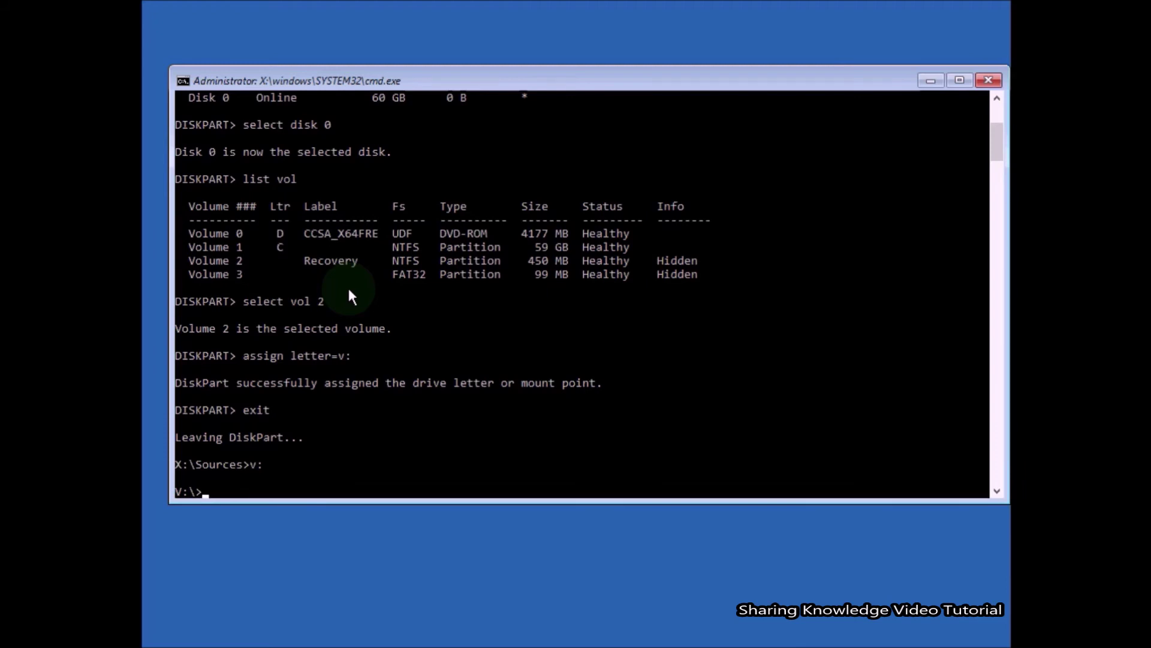
type("md")
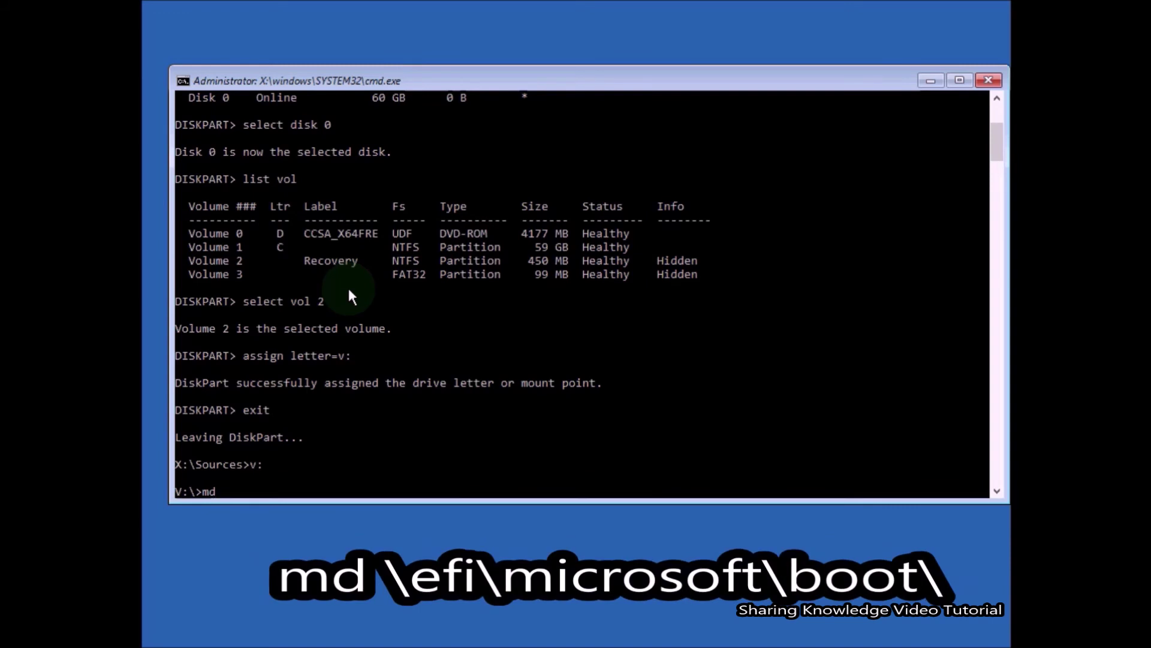
type(" \\ef")
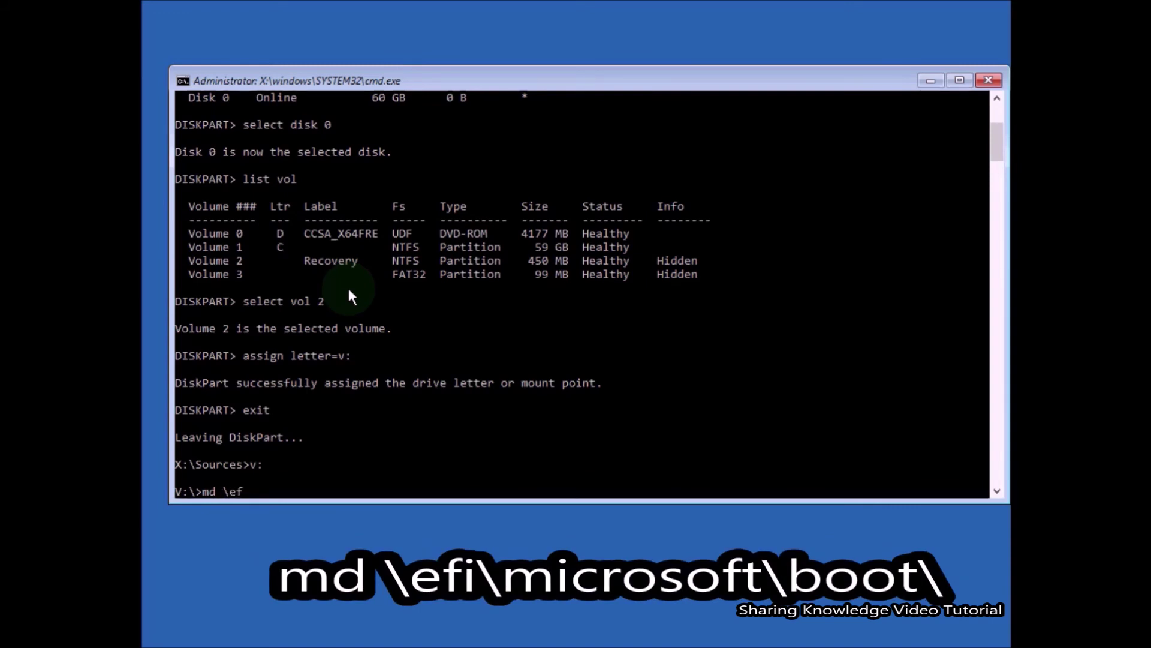
type("i\\microso")
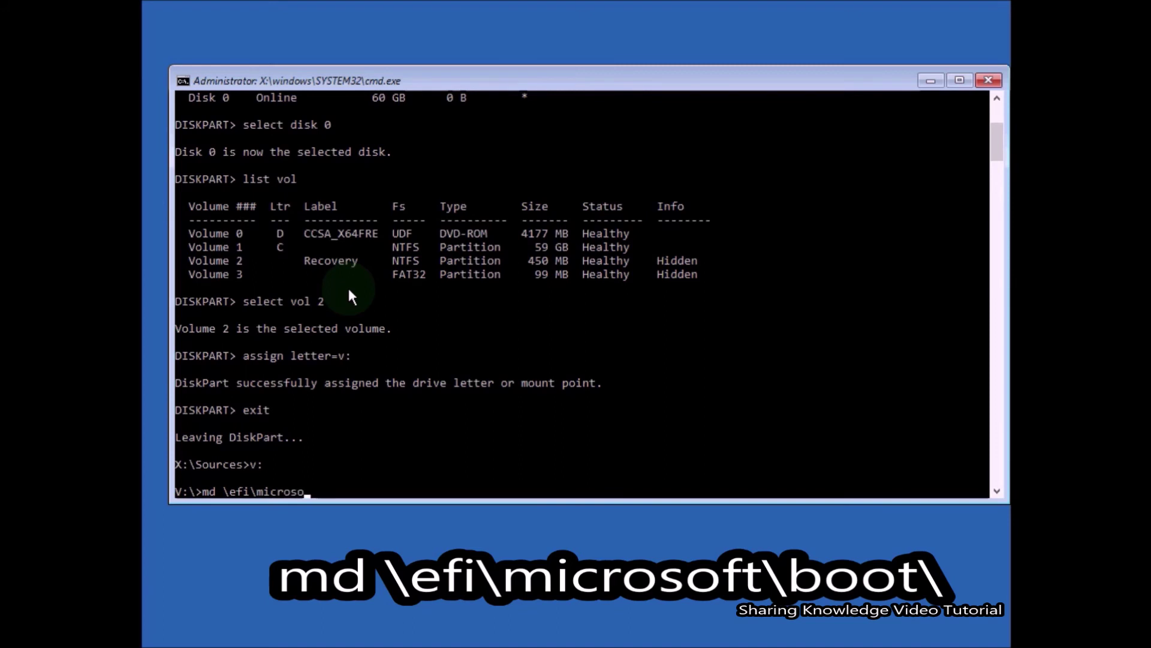
type("ft\\boot\\")
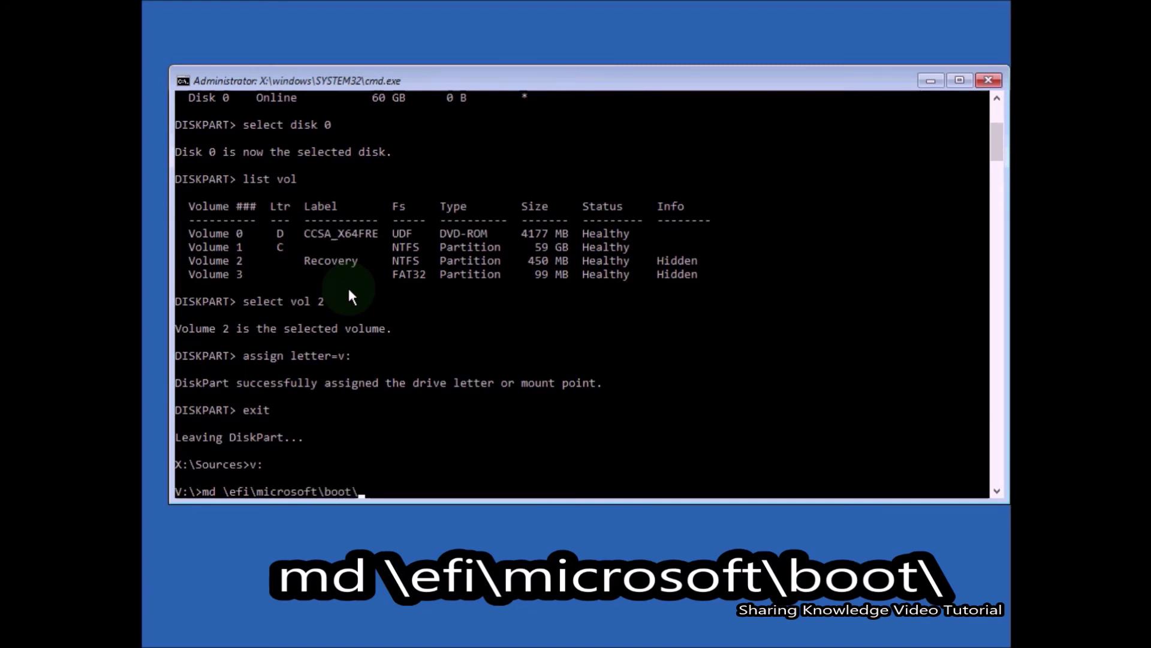
key("Return")
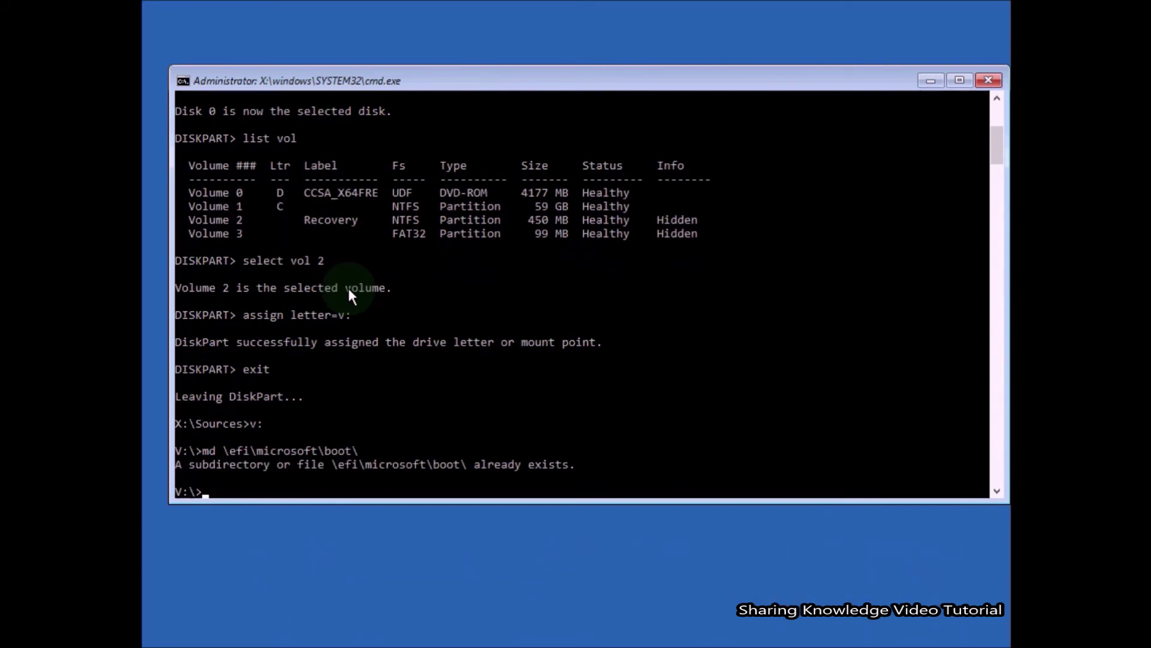
- Change into v:\efi\microsoft\boot and run bootrec /fixboot to repair the boot sector
type("cd")
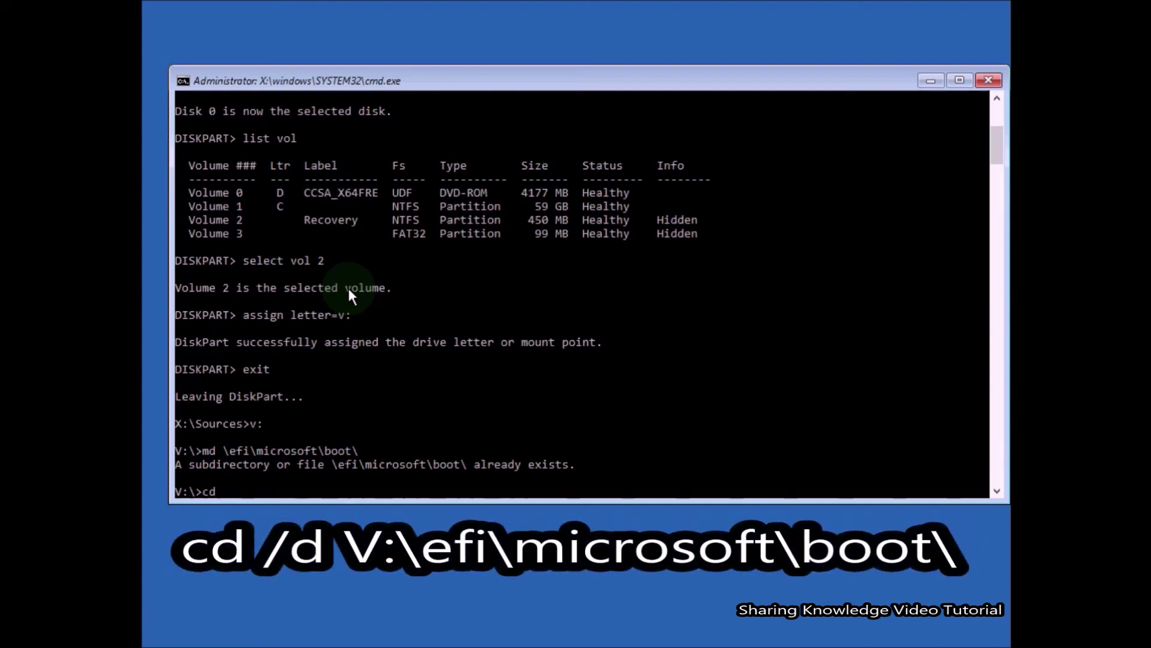
type(" /d ")
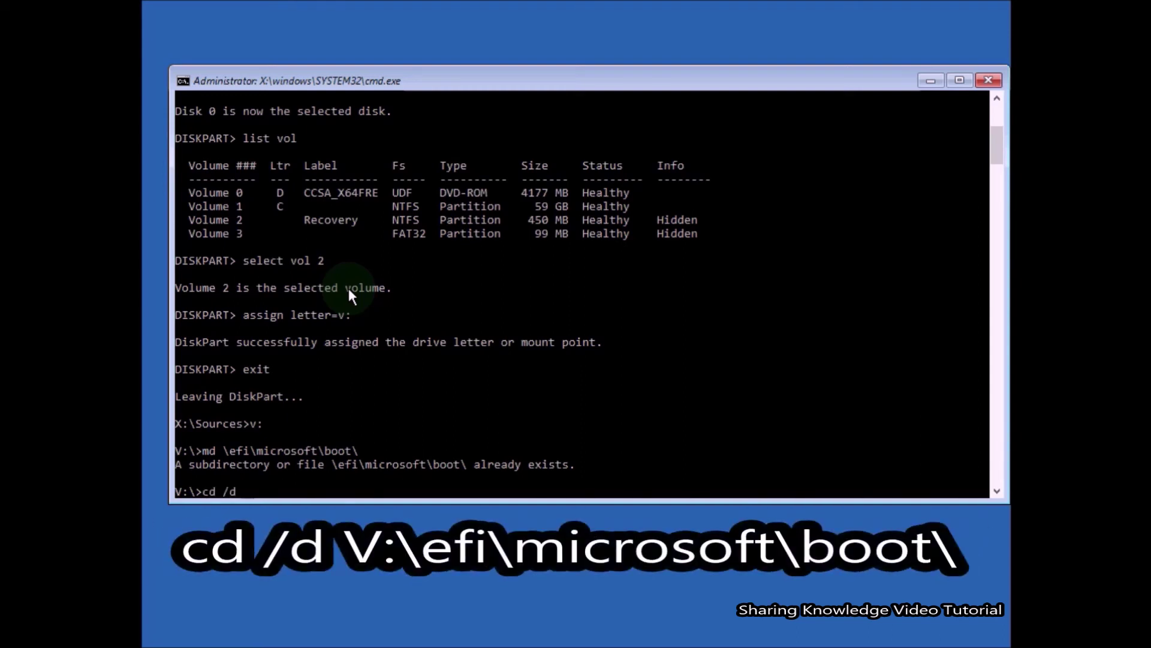
type("v:\\efi\\microsoft\\")
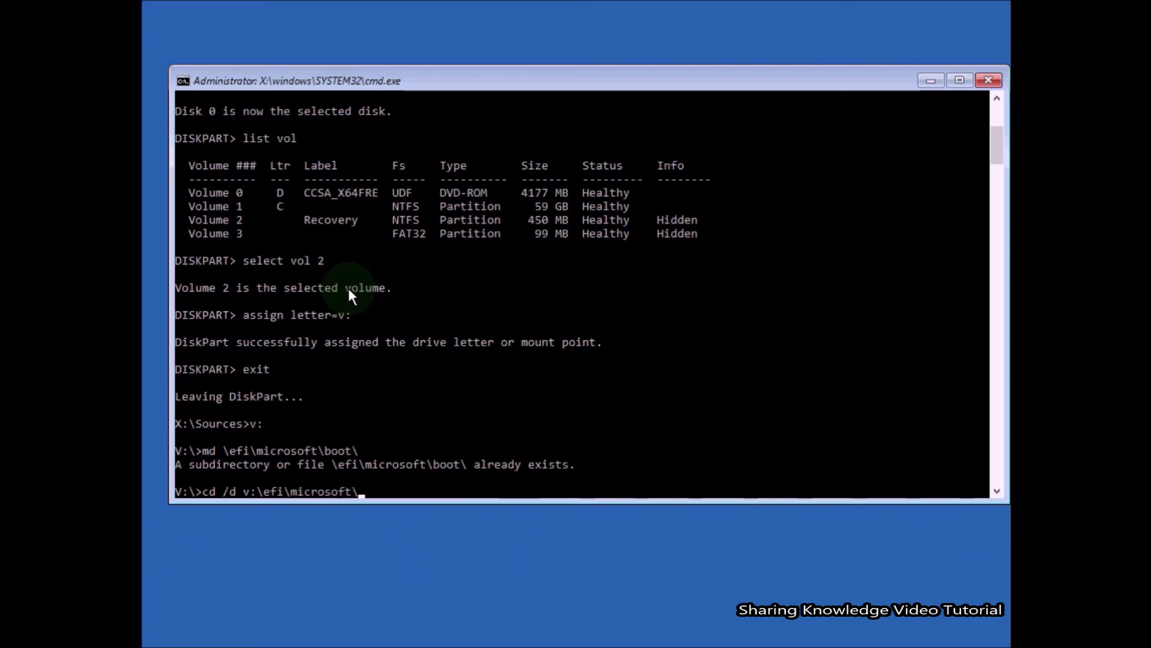
type("boot\\")
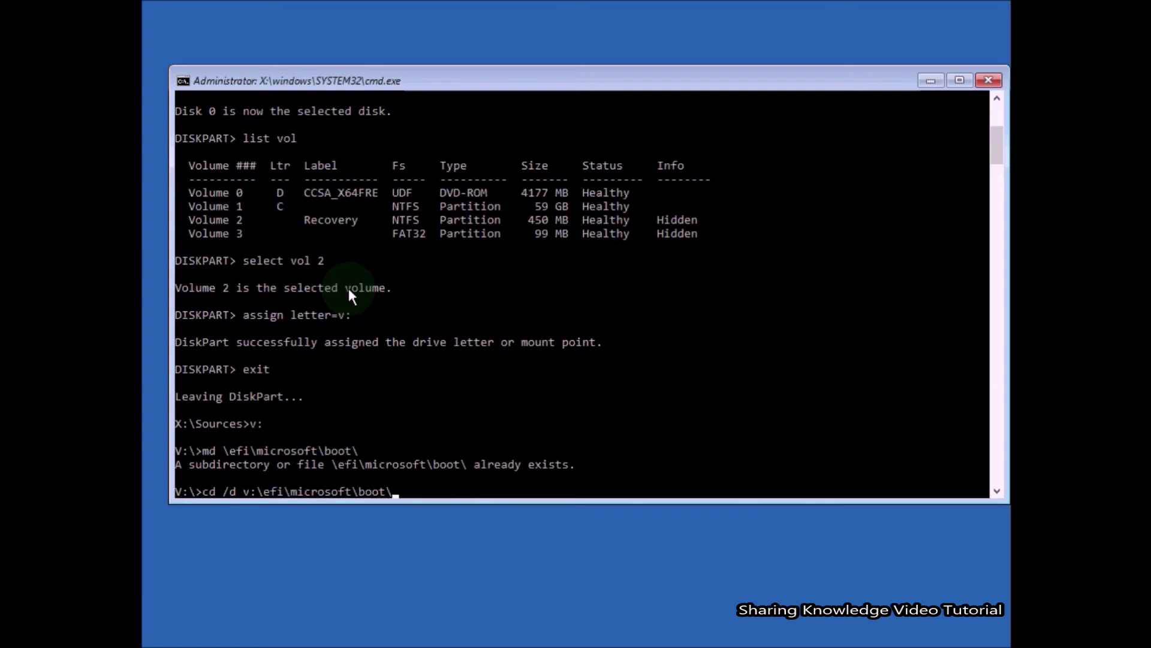
key("Return")
type("boot")
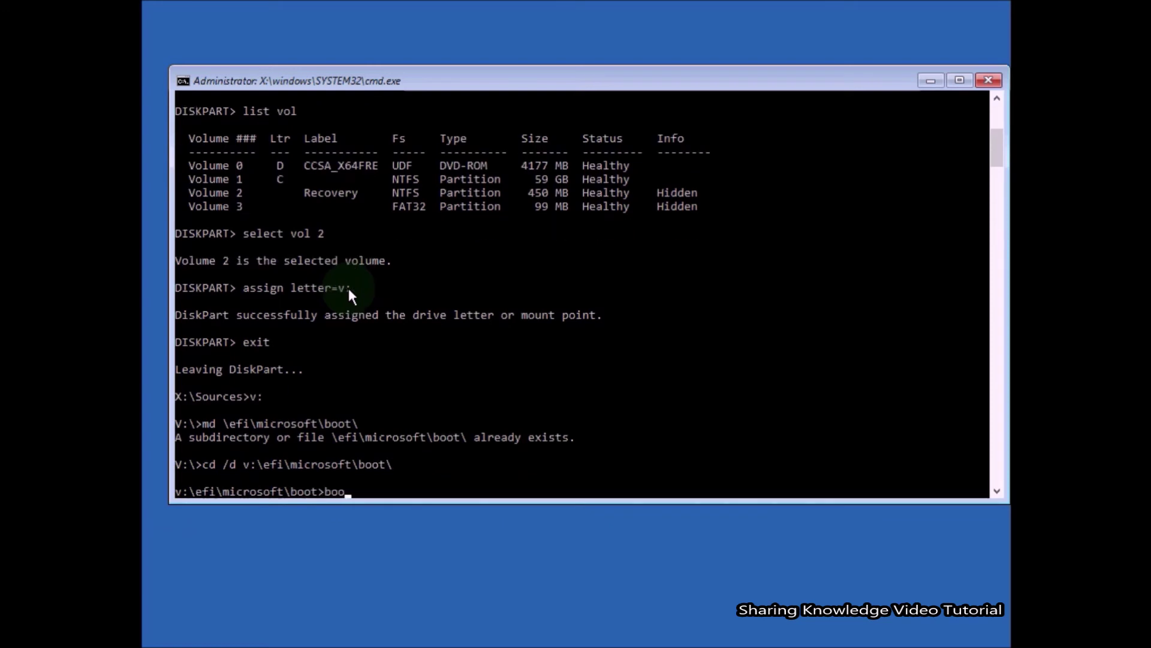
type("rec ")
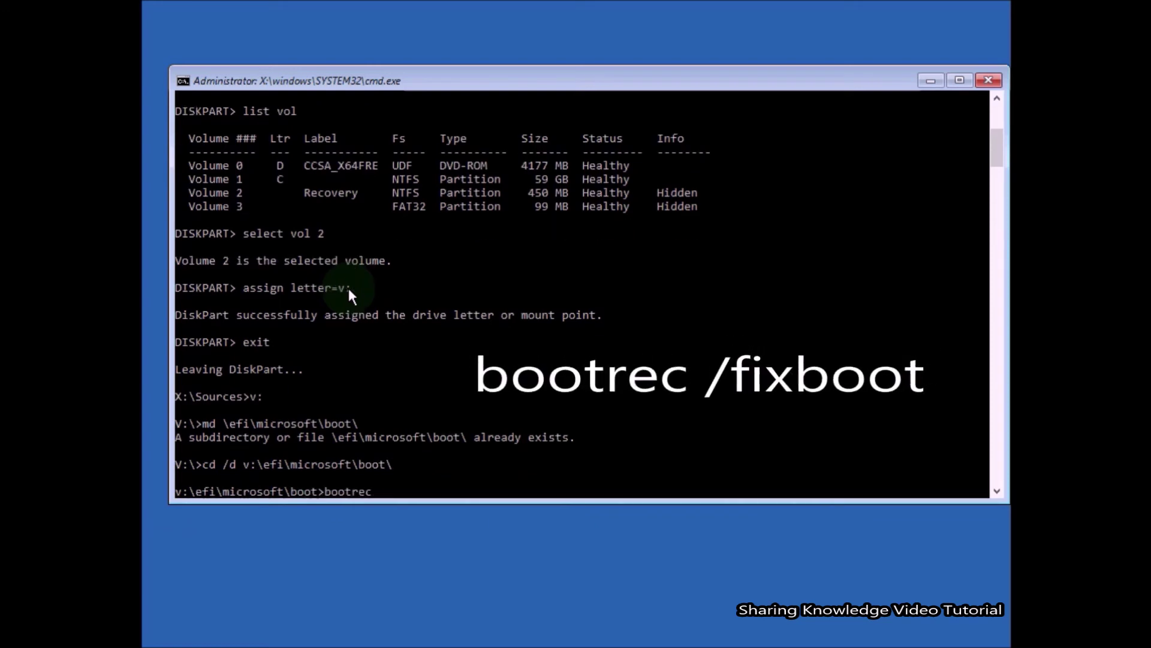
type("/fixboot")
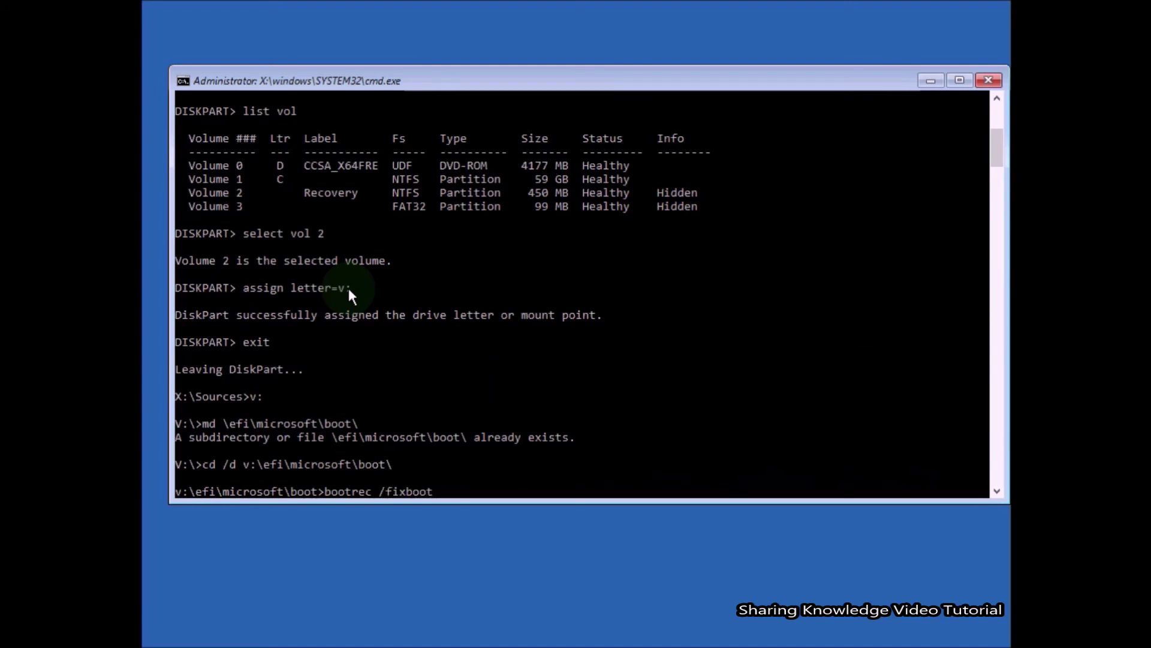
key("Return")
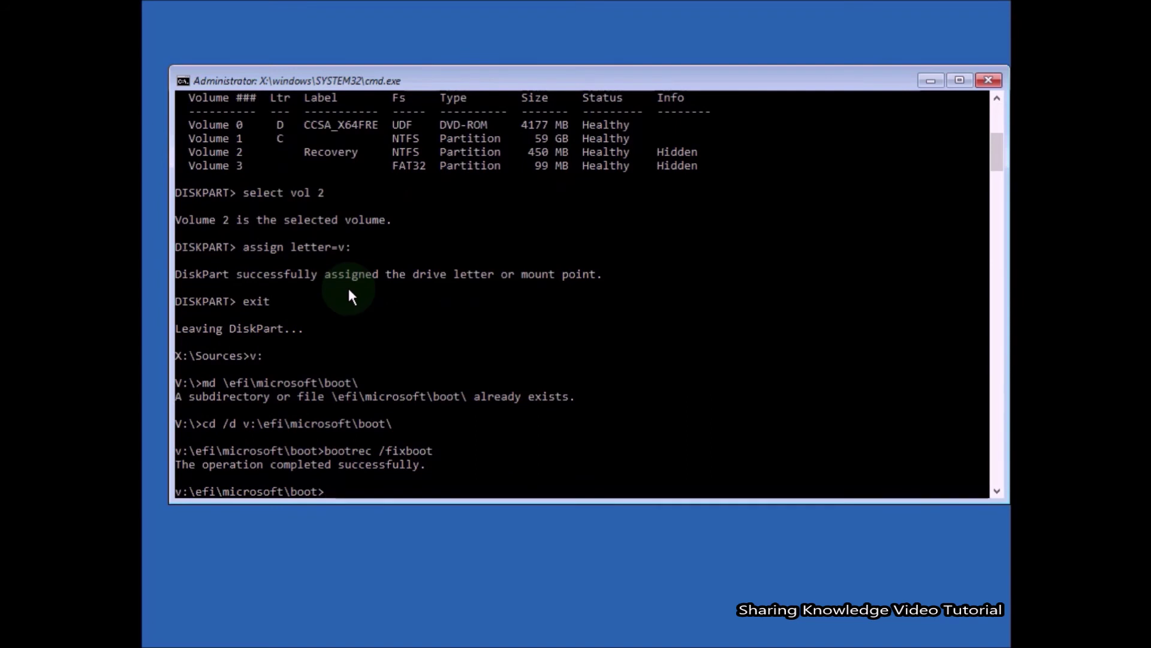
- Run bcdboot c:\windows /l en-us /s v: /f all to write the boot files to V:
type("bc")
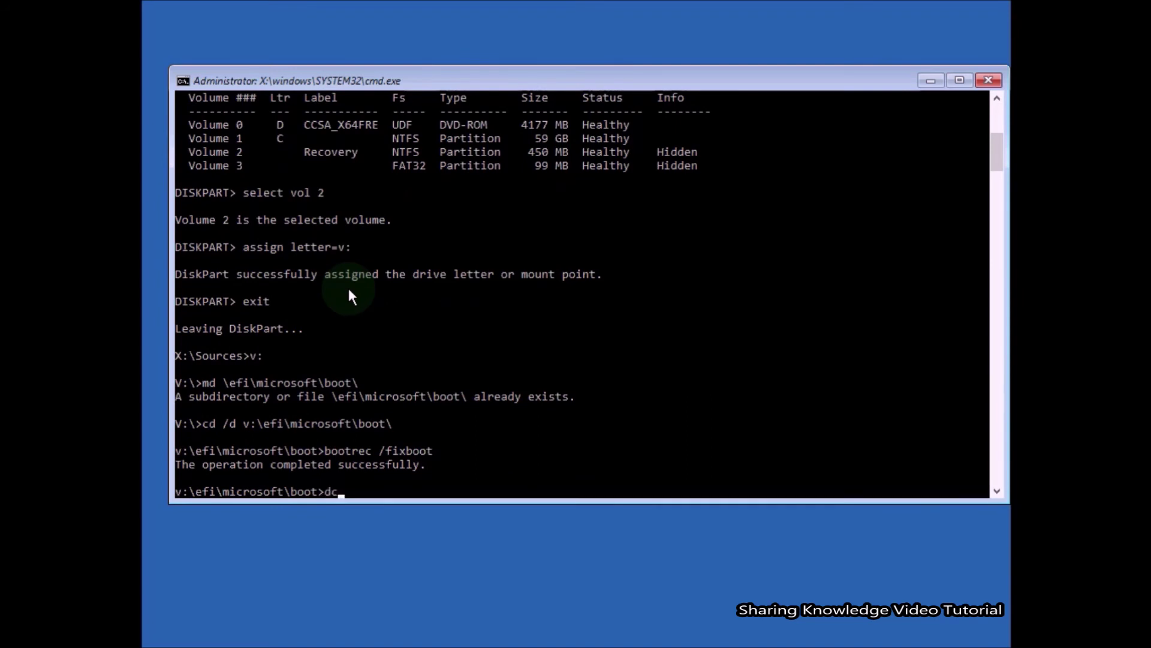
type("dboot")
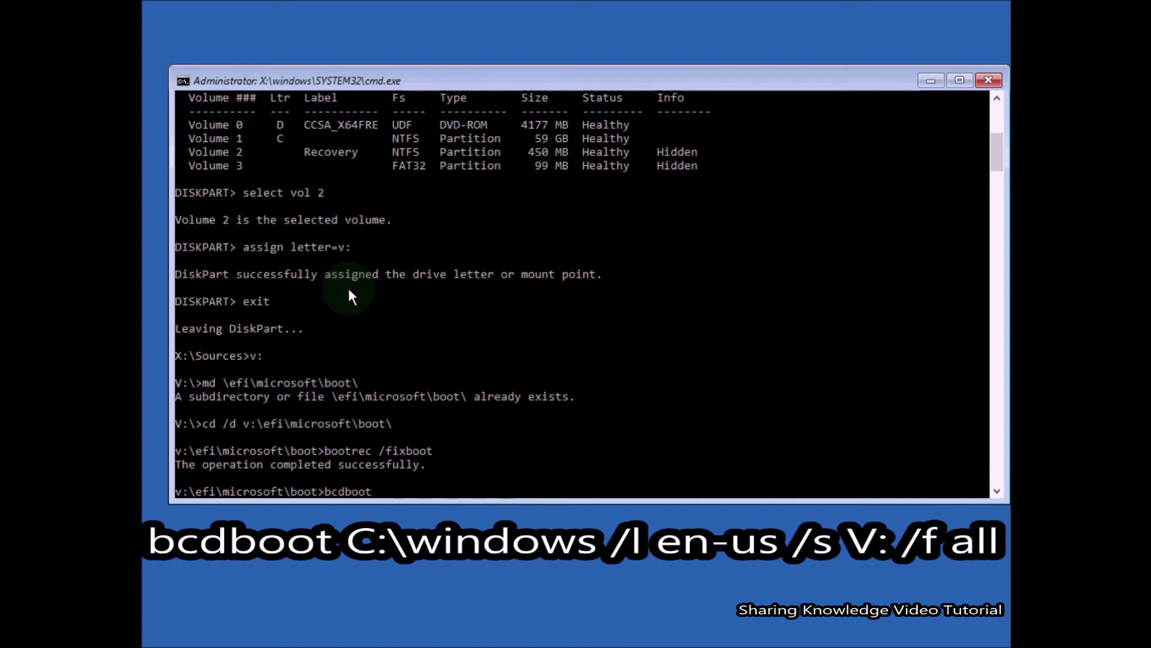
type(" c:\\w")
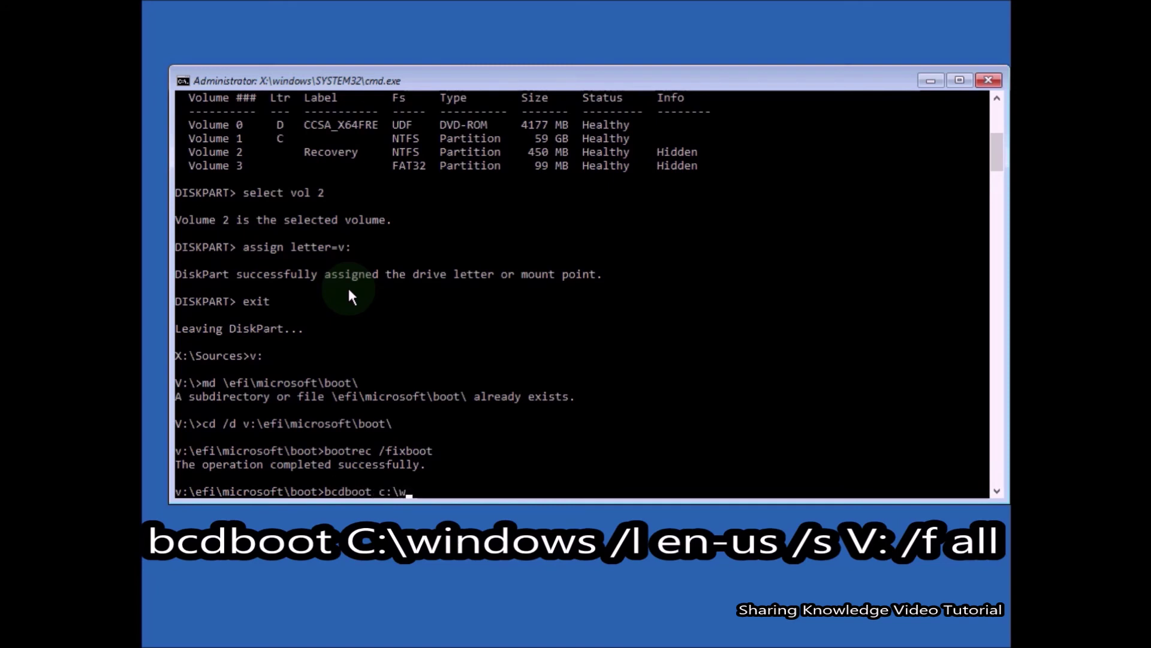
type("indows /l")
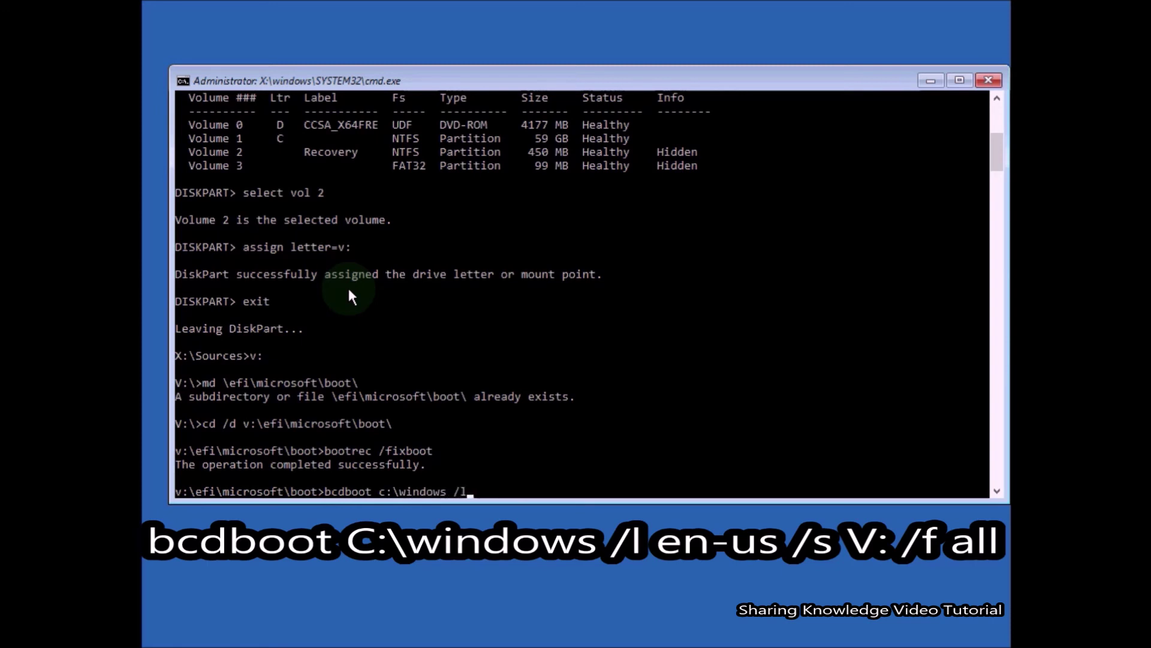
type(" en-us /s v: /f all")
scroll(991, 151, "down", 2)
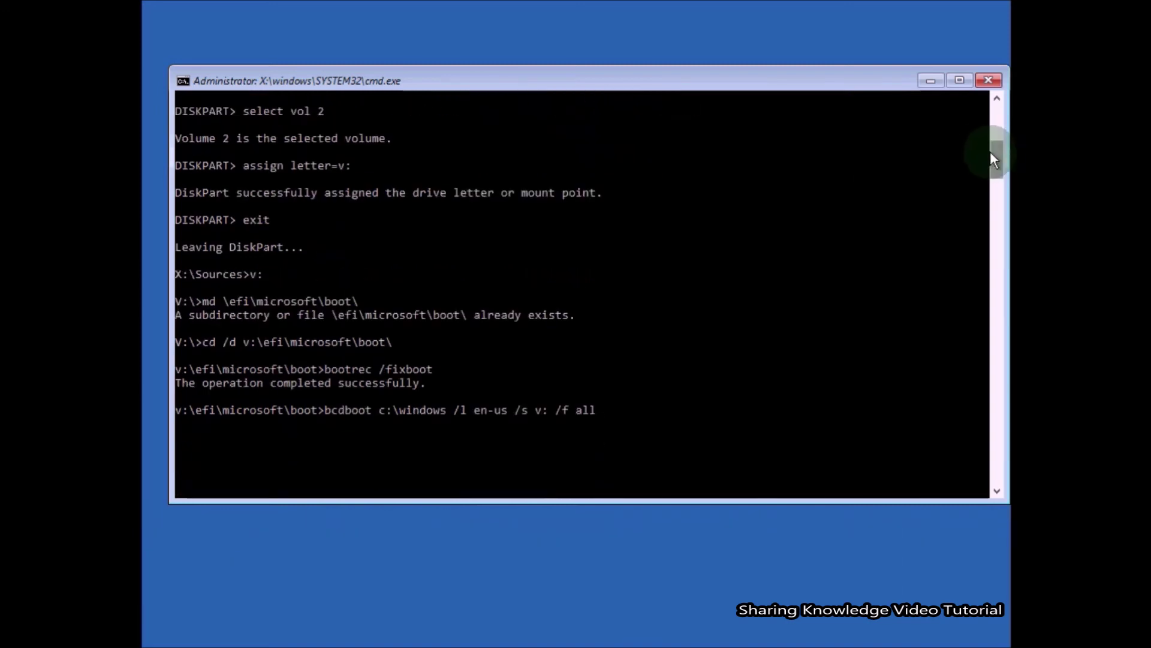
key("Return")
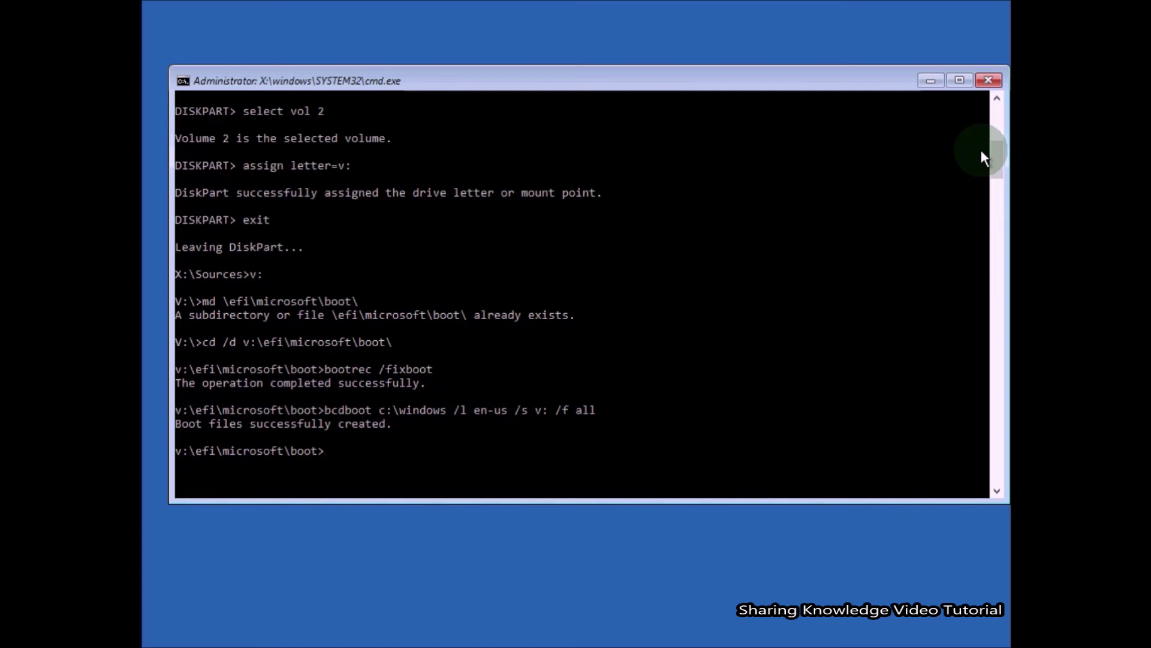
- Exit the console and relaunch Command Prompt via Troubleshoot > Advanced options
type("exit")
key("Return")
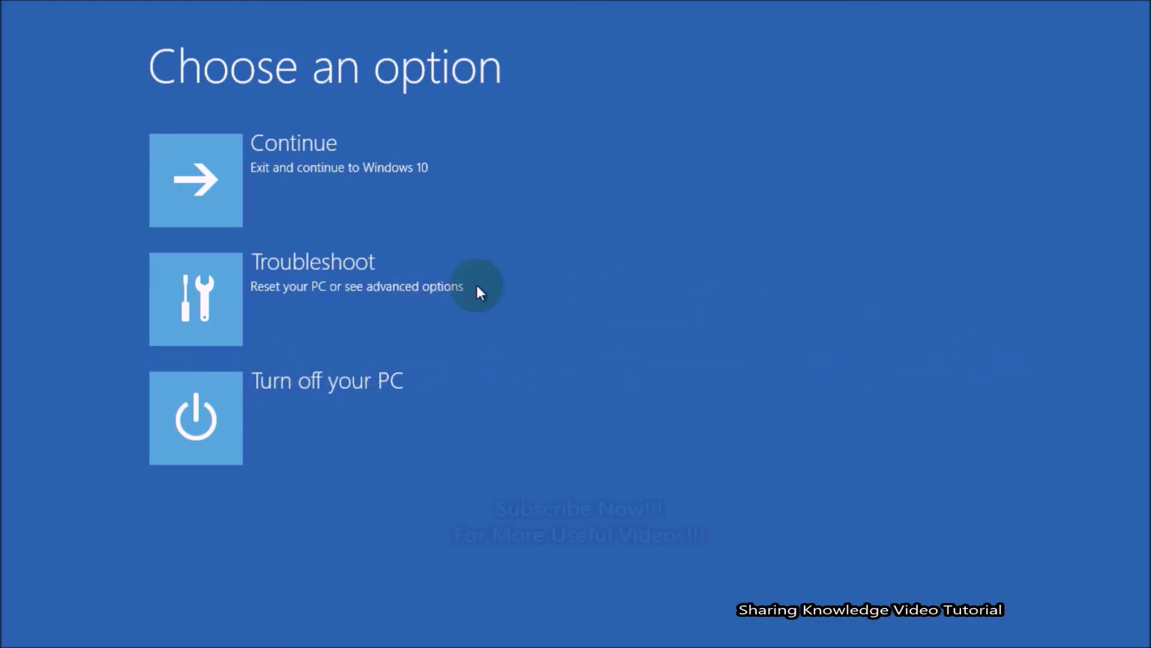
left_click(337, 284)
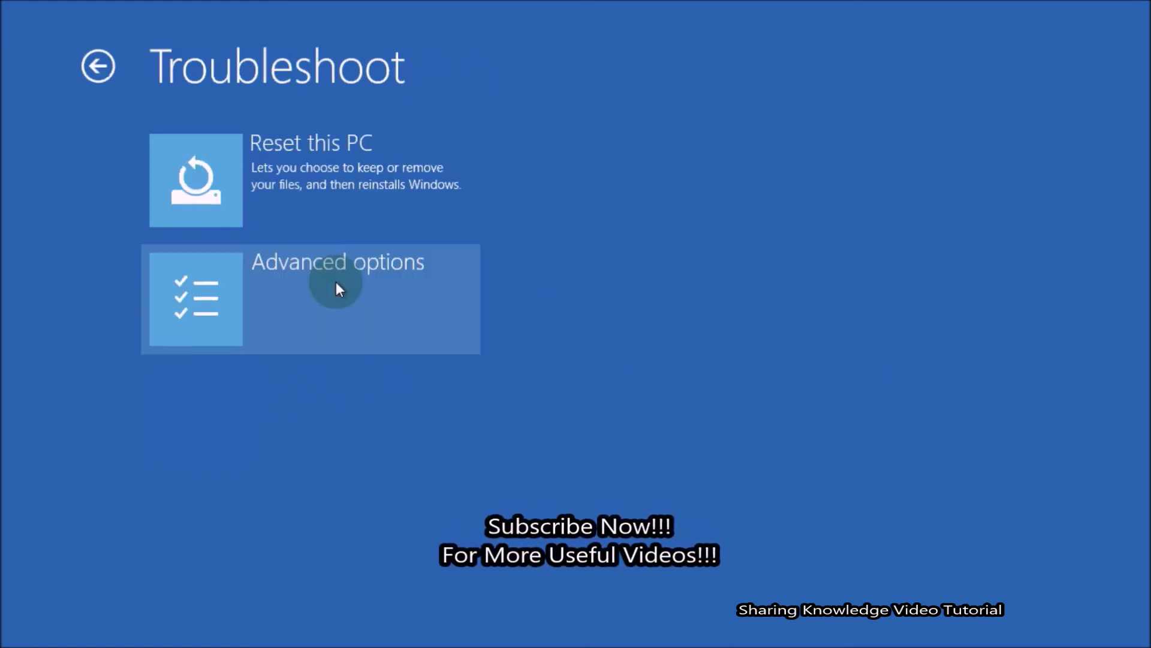
left_click(336, 286)
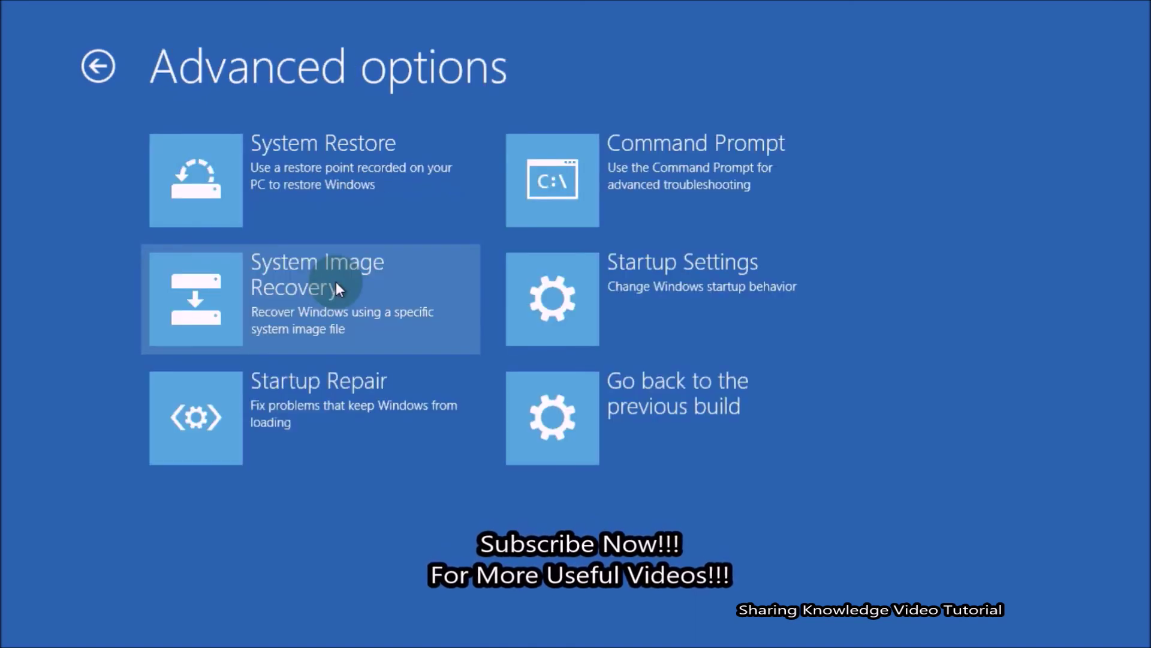
left_click(663, 191)
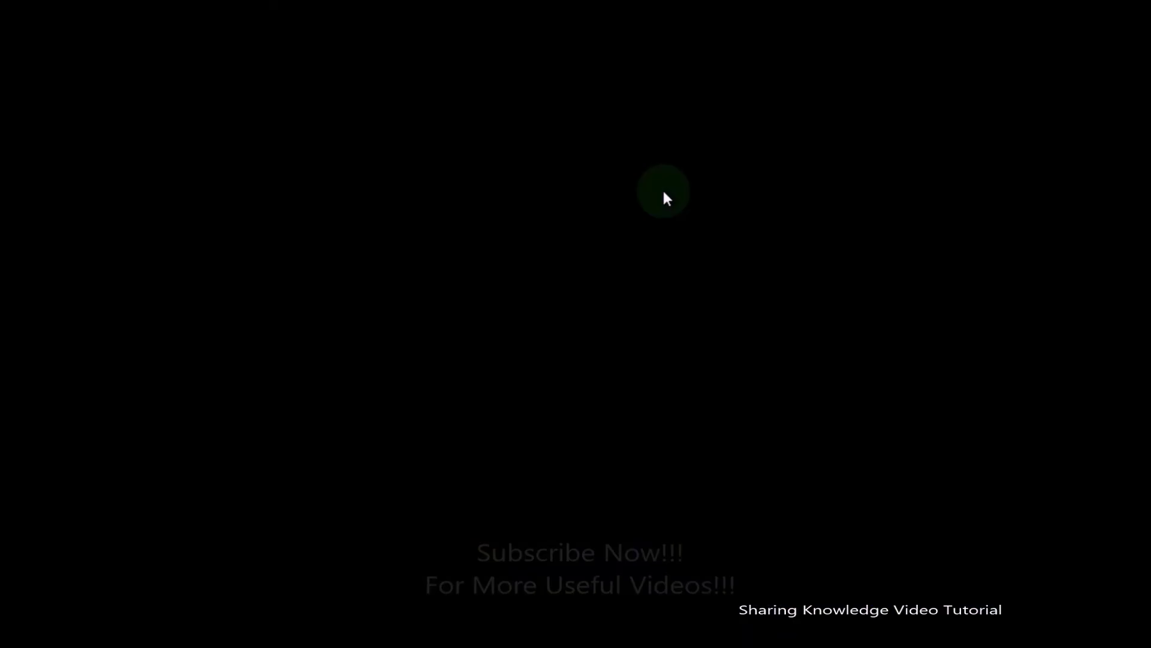
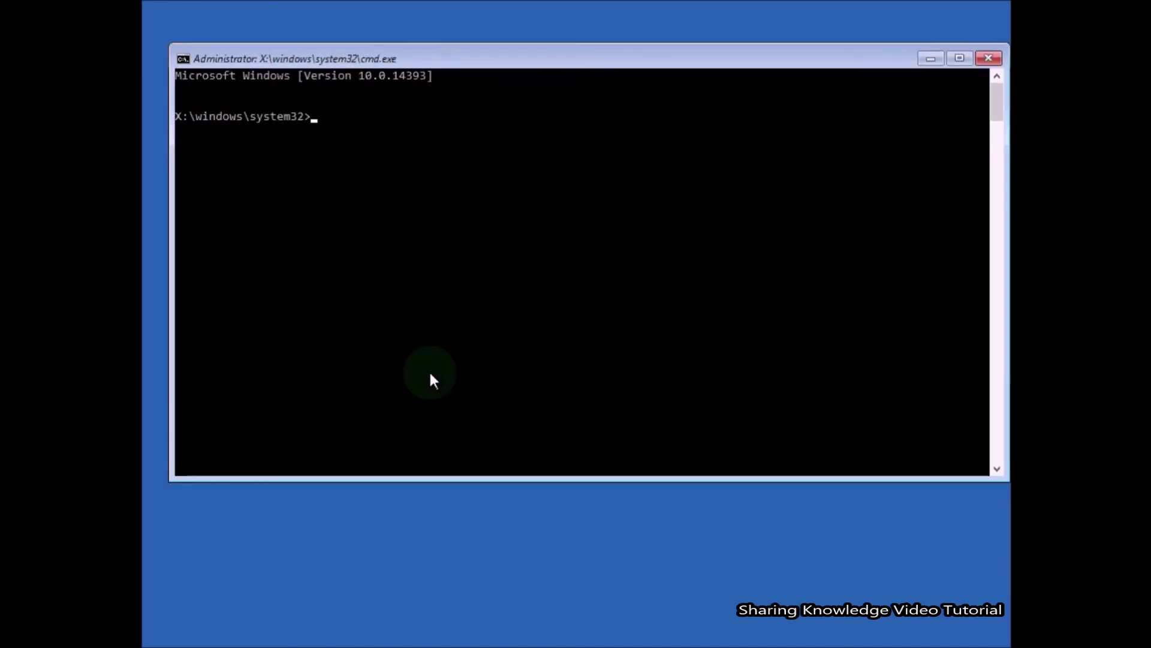
- Repair the master boot record and boot sector with bootrec /fixmbr and bootrec /fixboot
type("bootrec /fixmbr")
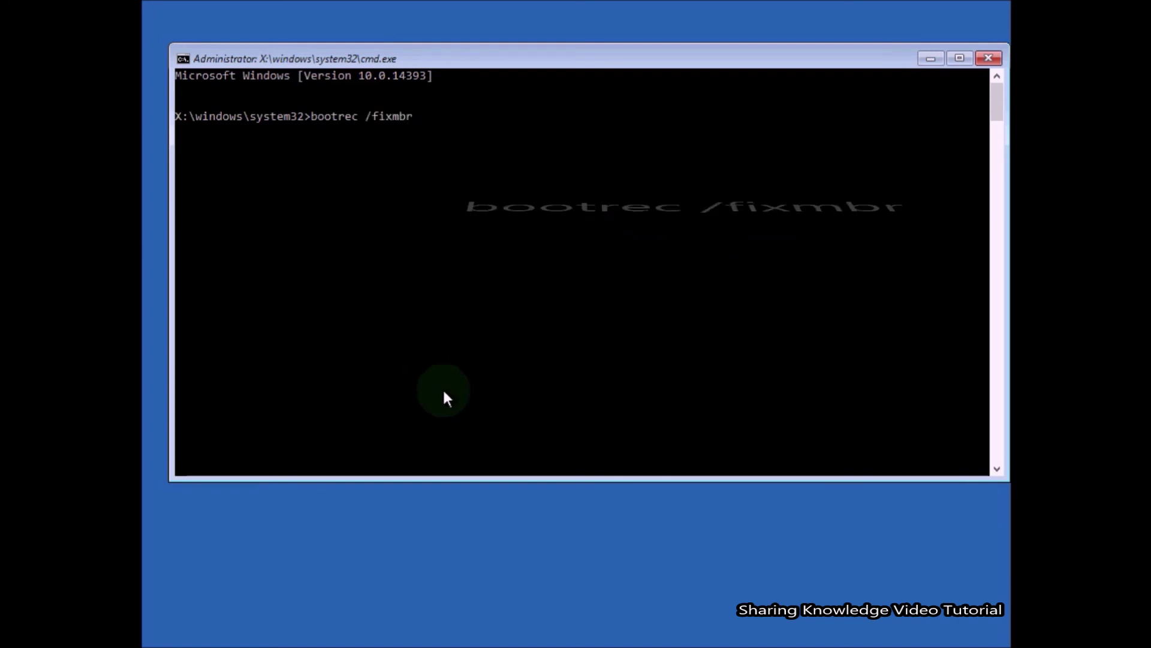
key("Return")
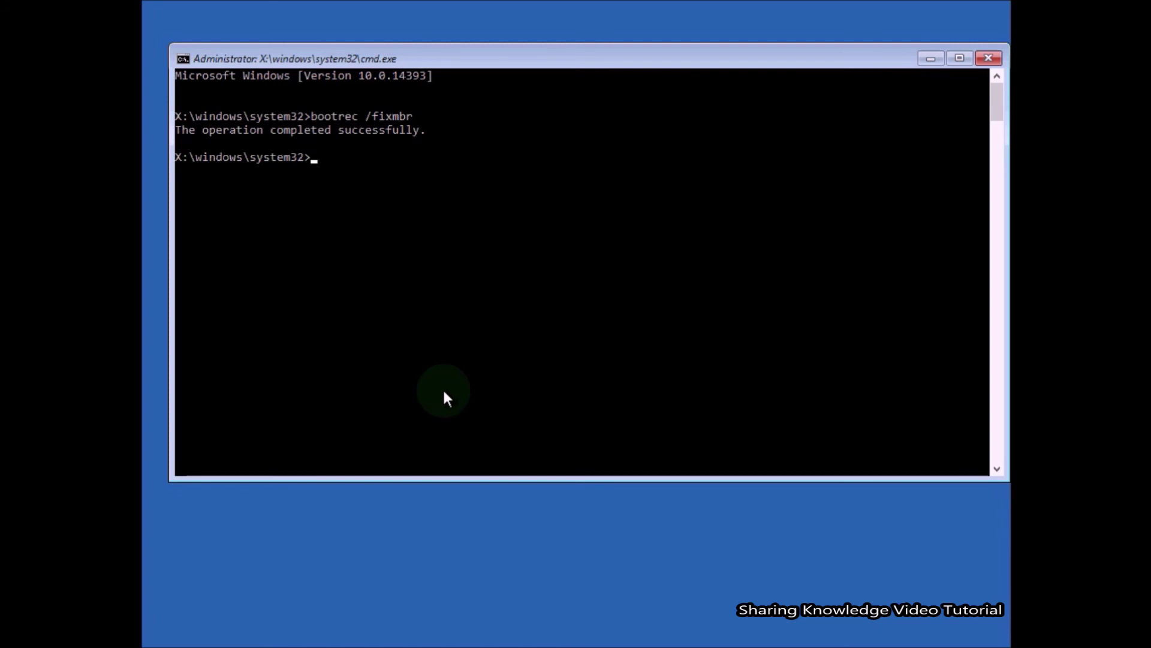
type("bootrec /fixboot")
key("Return")
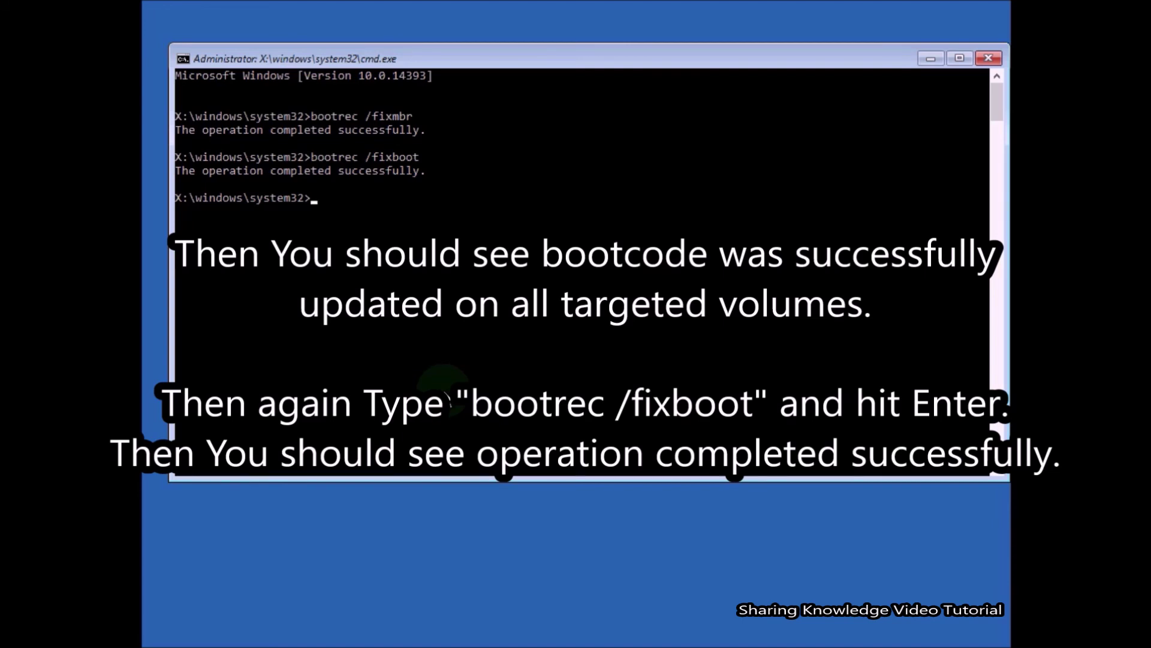
type("bcdedit /export")
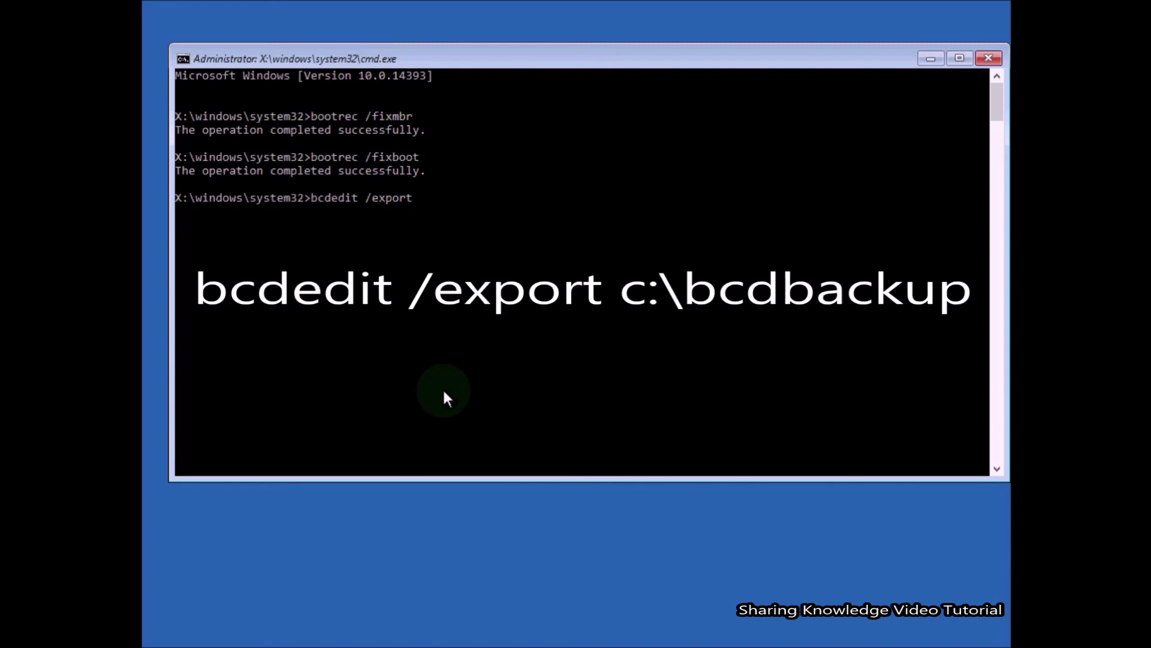
type(" c")
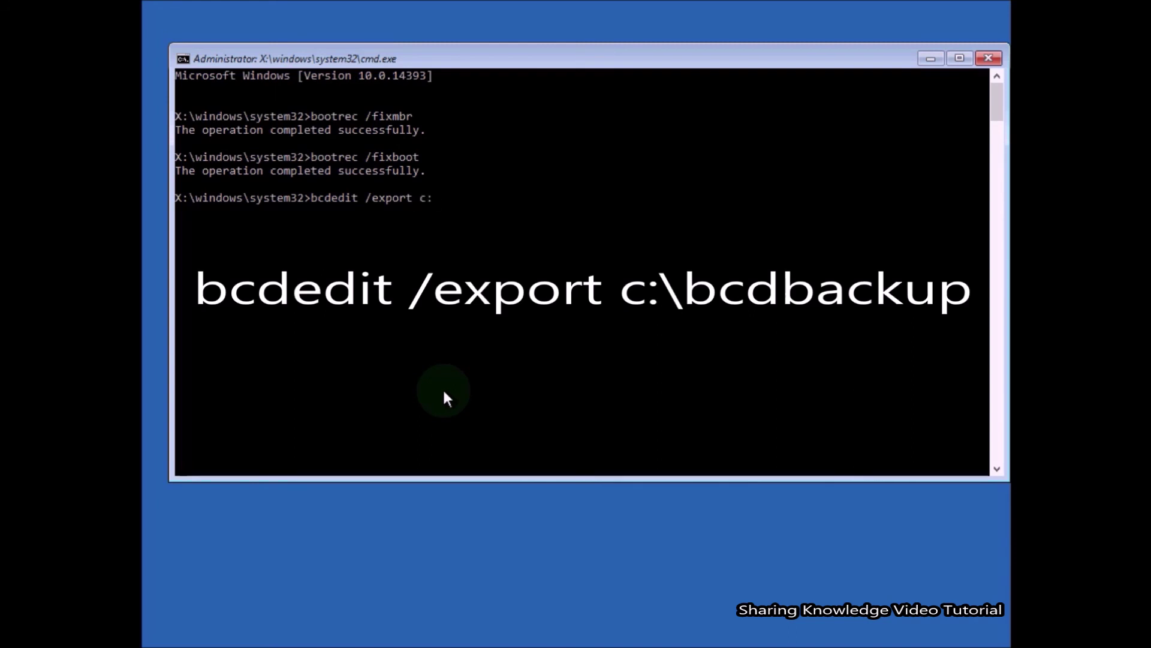
type(":\\bcdba")
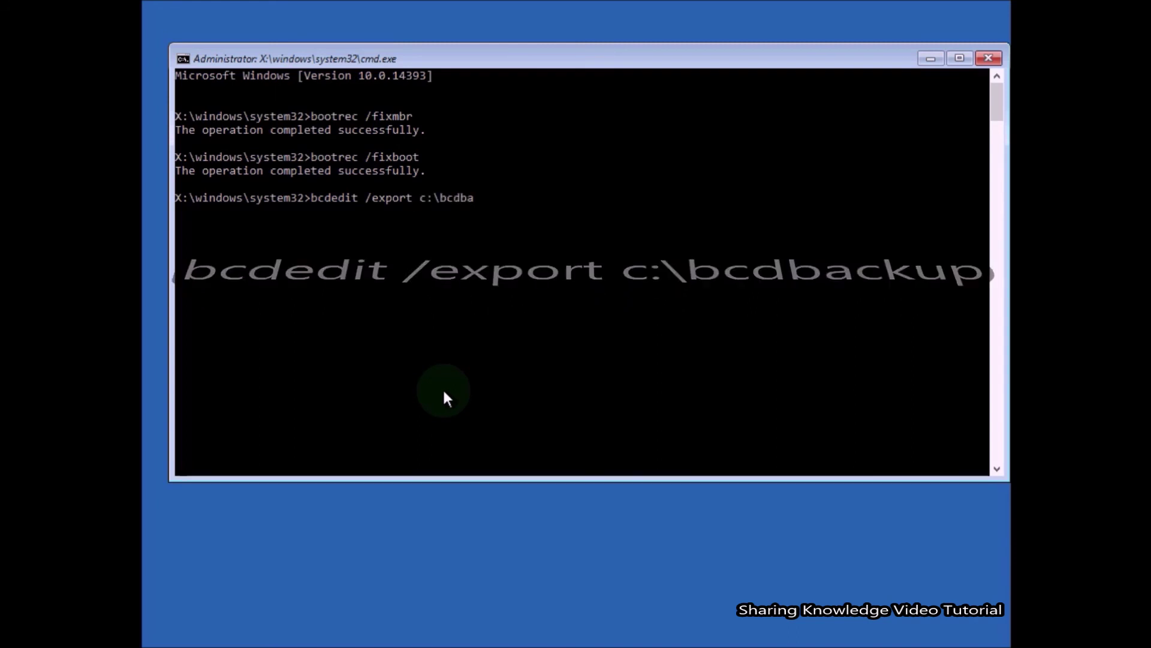
type("ckup")
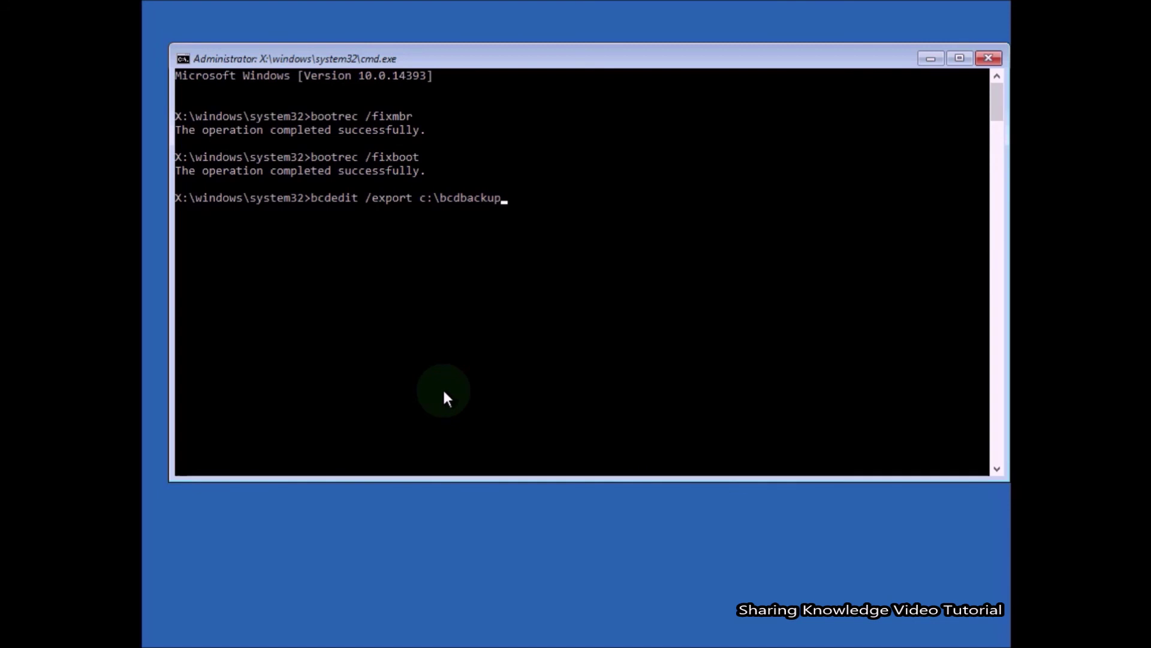
- Export the BCD to c:\bcdbackup, clear its hidden, read-only and system flags, and rename it bcd.old
key("Return")
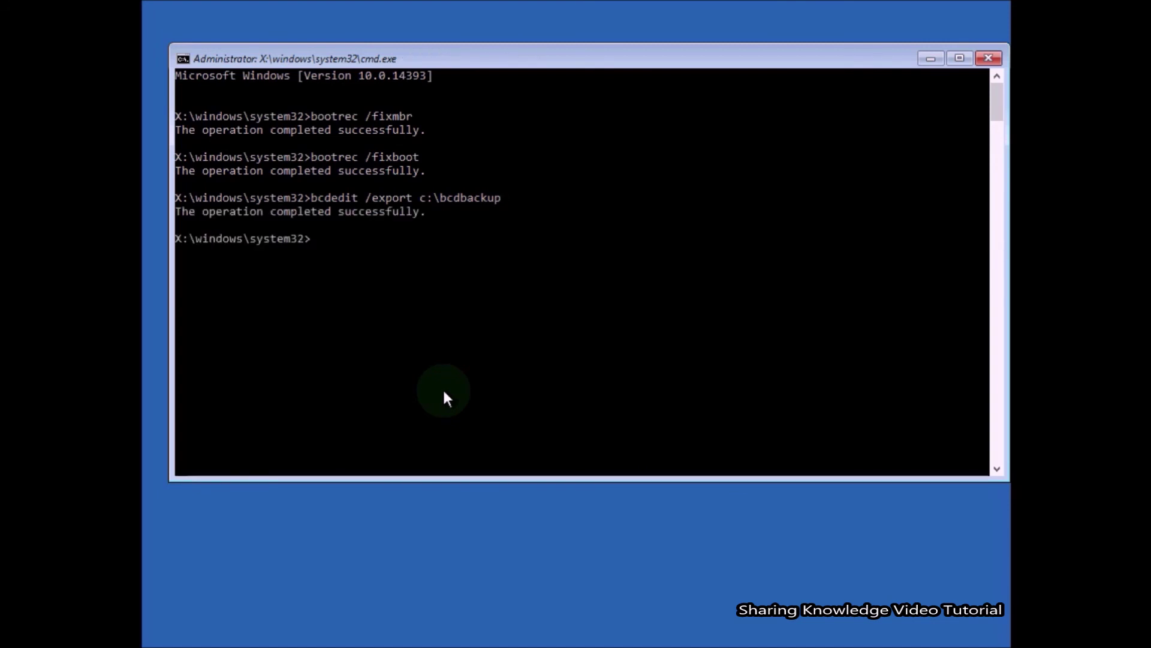
type("attrib c:")
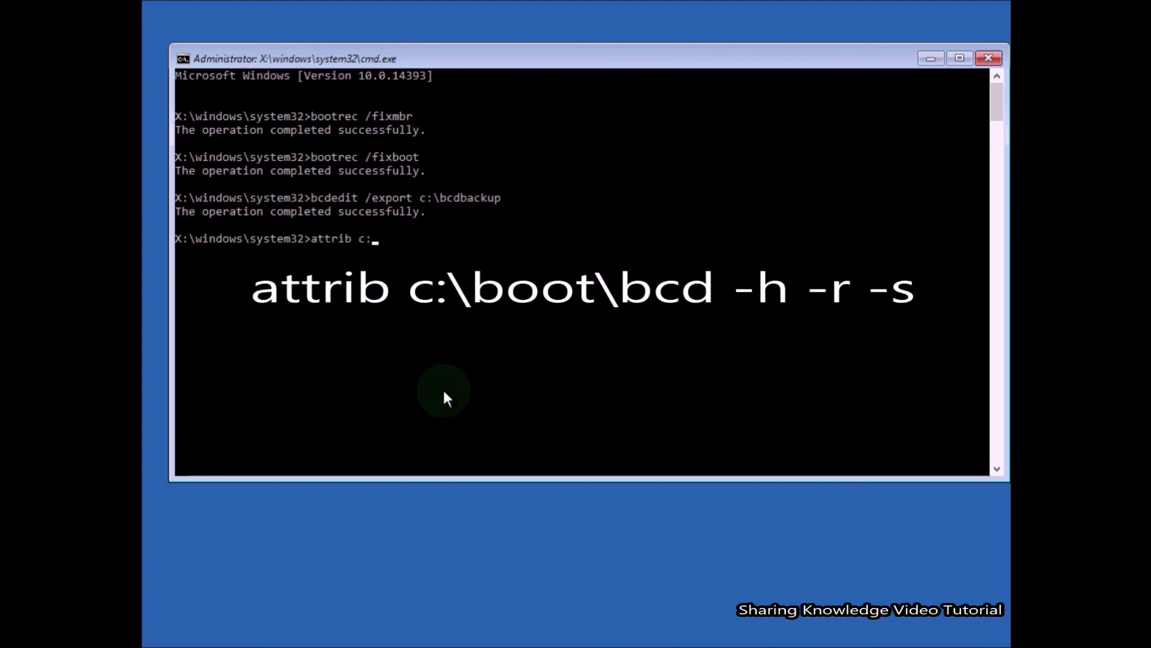
type("\\boot\\bcd")
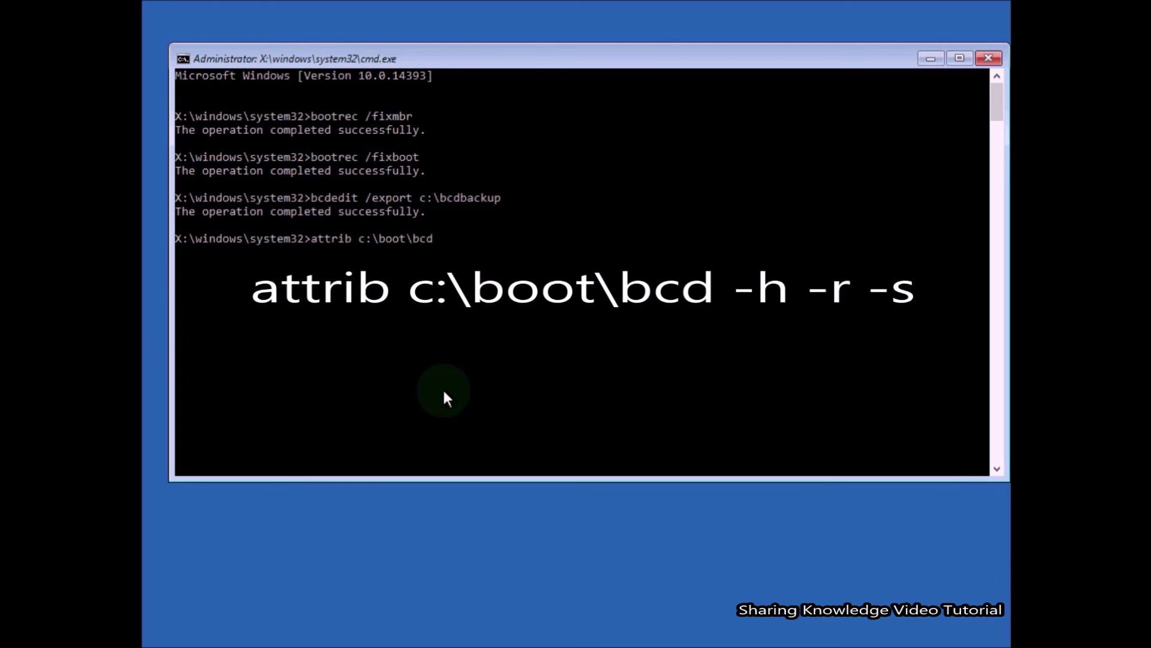
type(" -h -r -s")
key("Return")
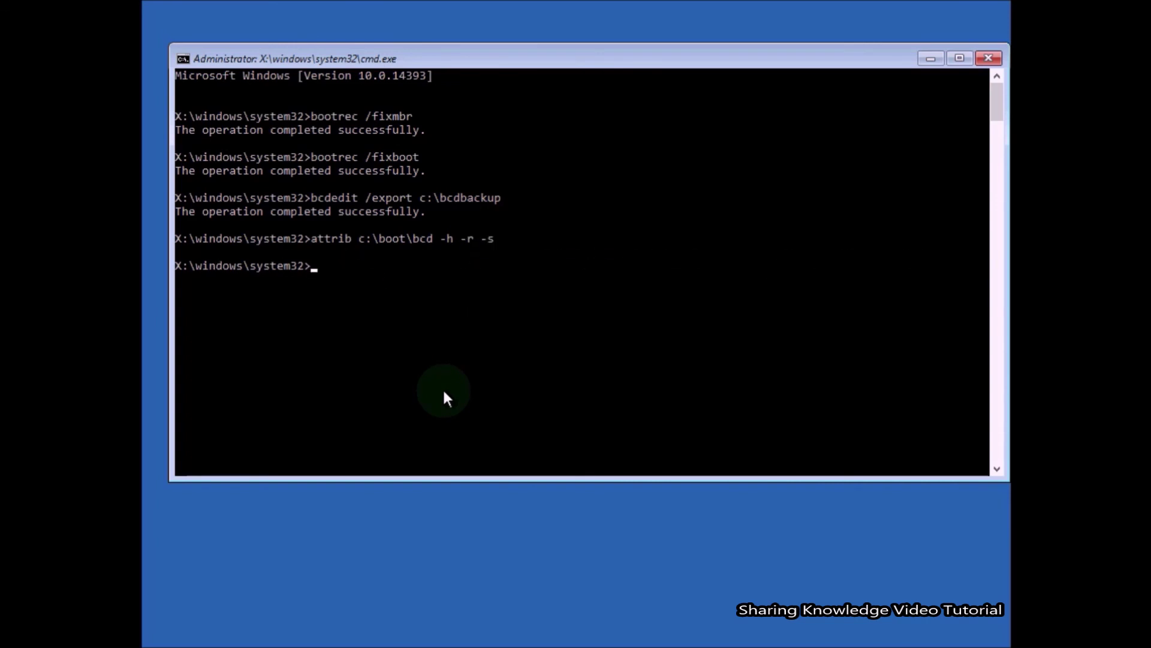
type("ren")
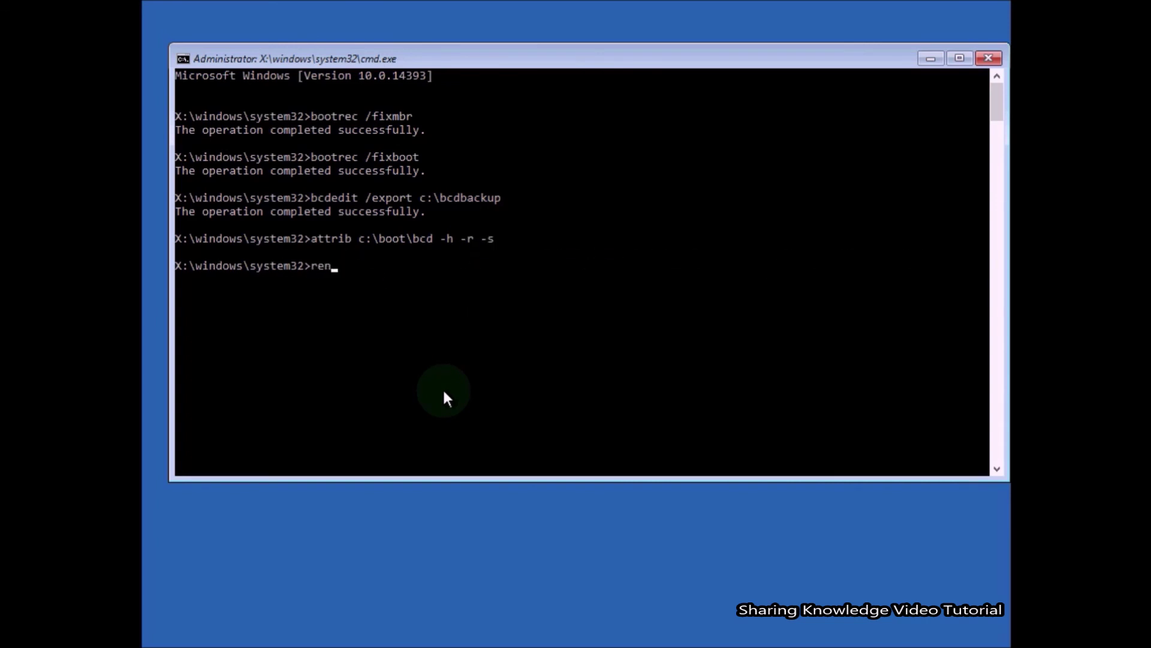
type(" c:")
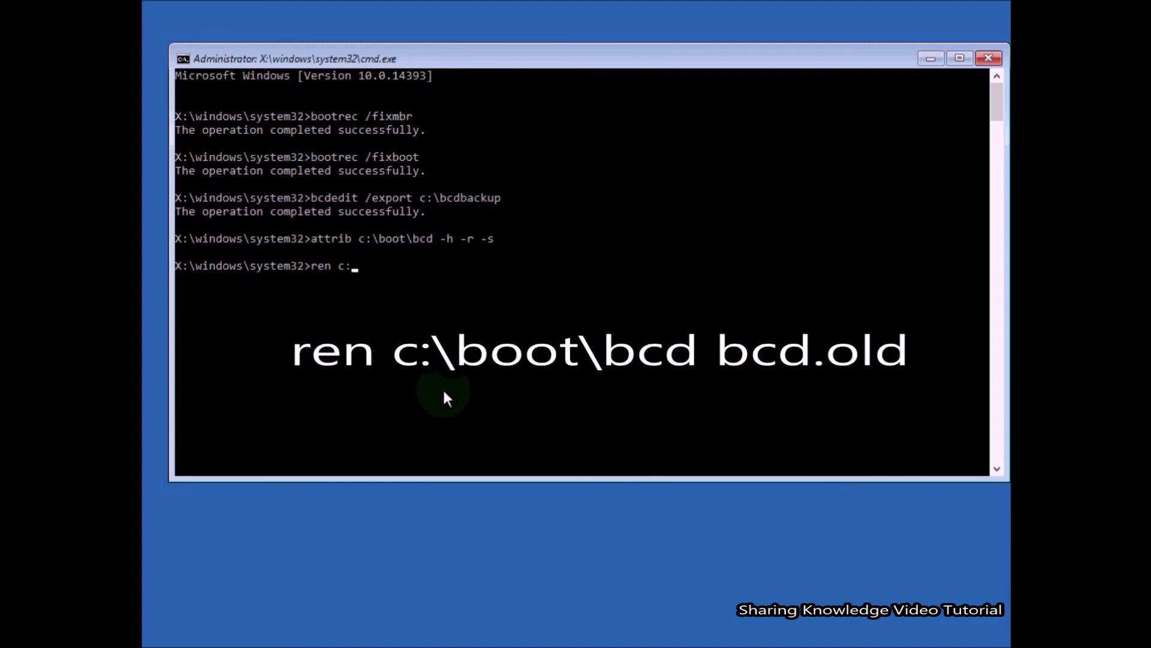
type("\\boot\\bcd bcd")
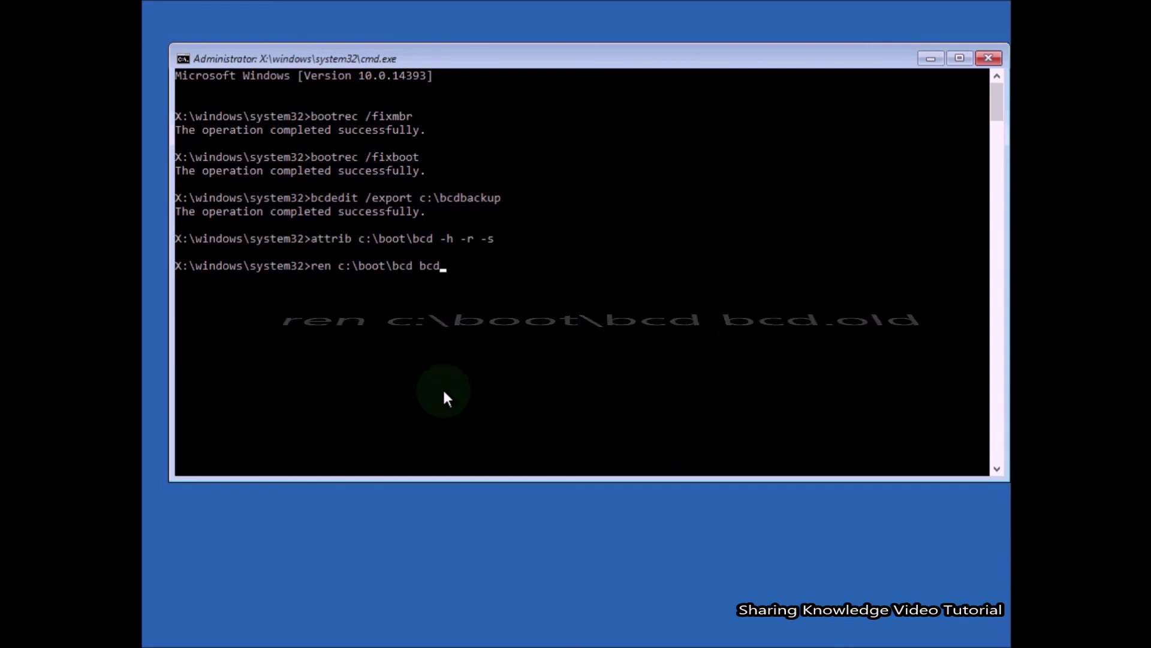
type(".old")
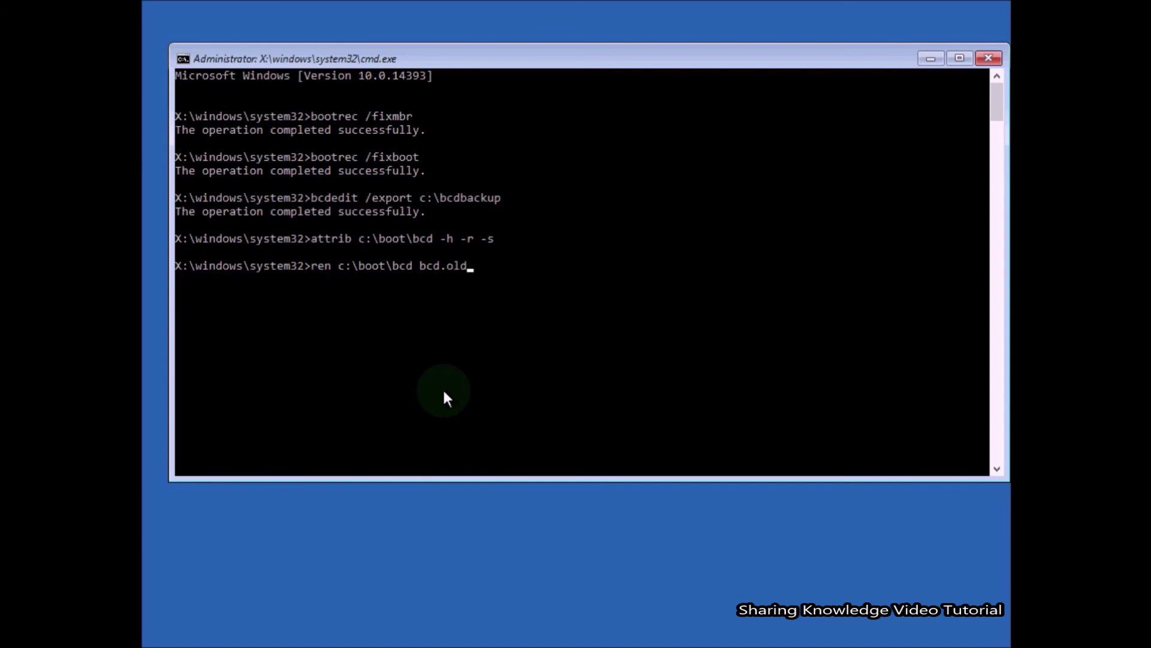
key("Return")
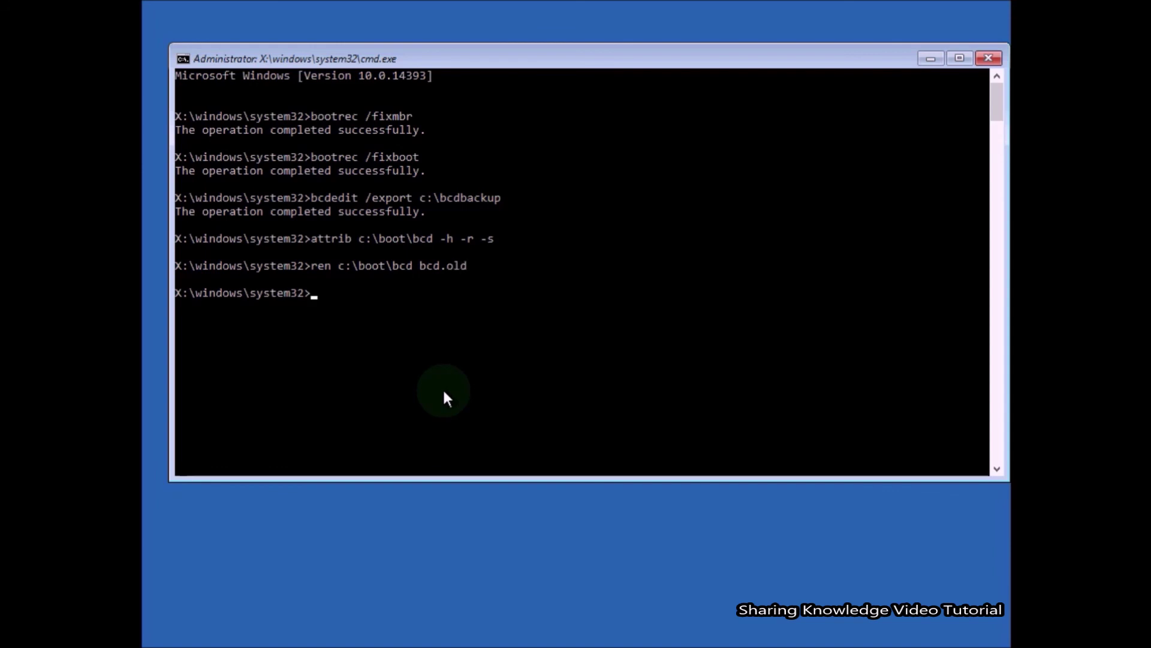
type("bootrec /rebu")
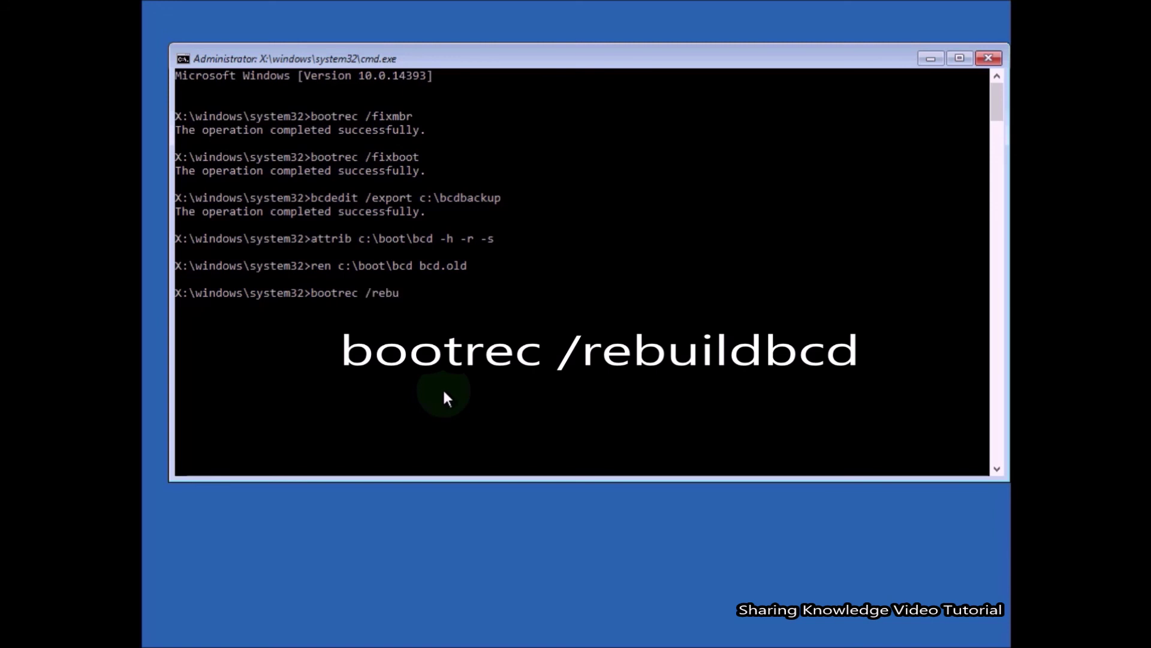
type("ildbcd")
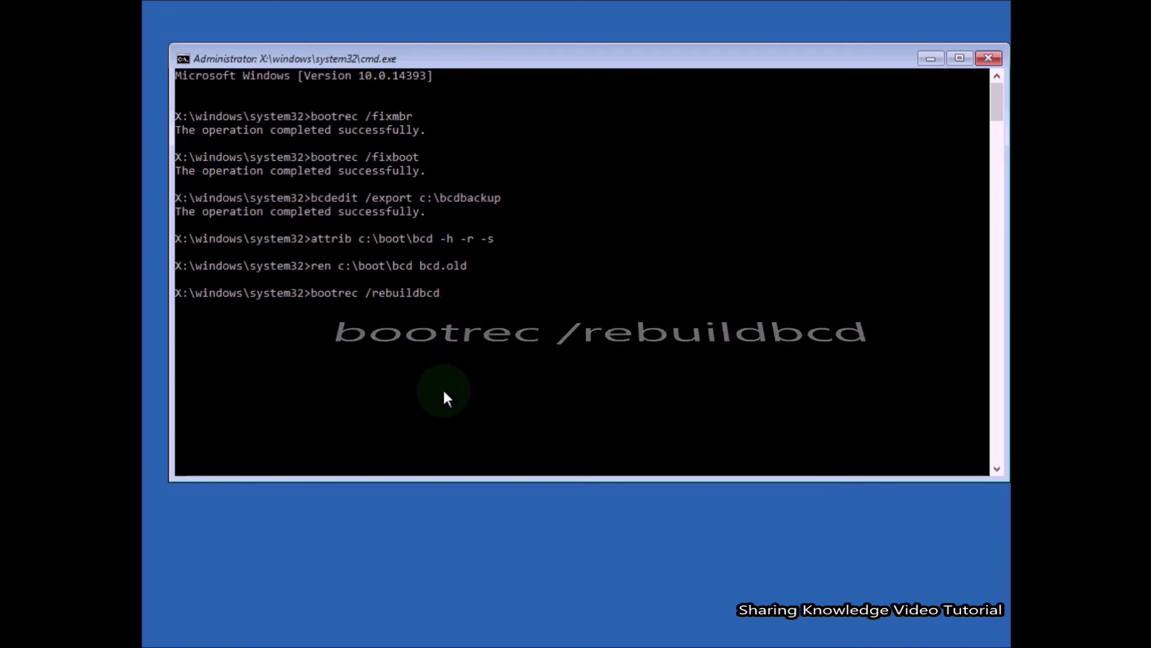
- Rebuild the BCD with bootrec /rebuildbcd, answering Y to add D:\Windows, then exit Command Prompt
key("Return")
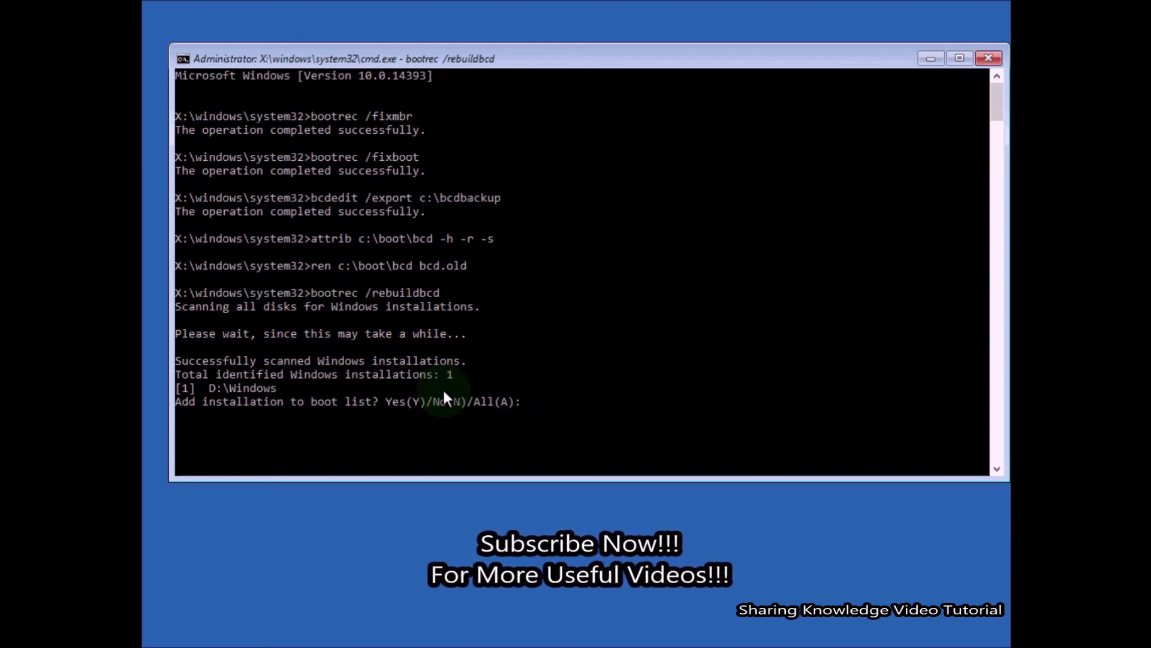
type("y")
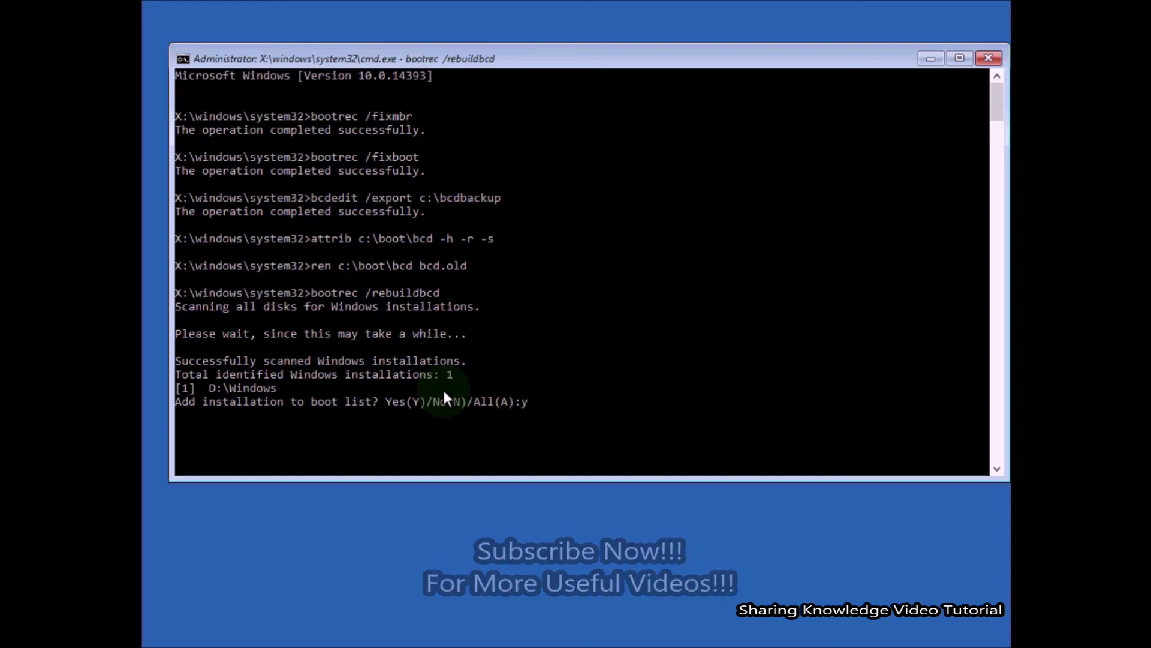
key("Return")
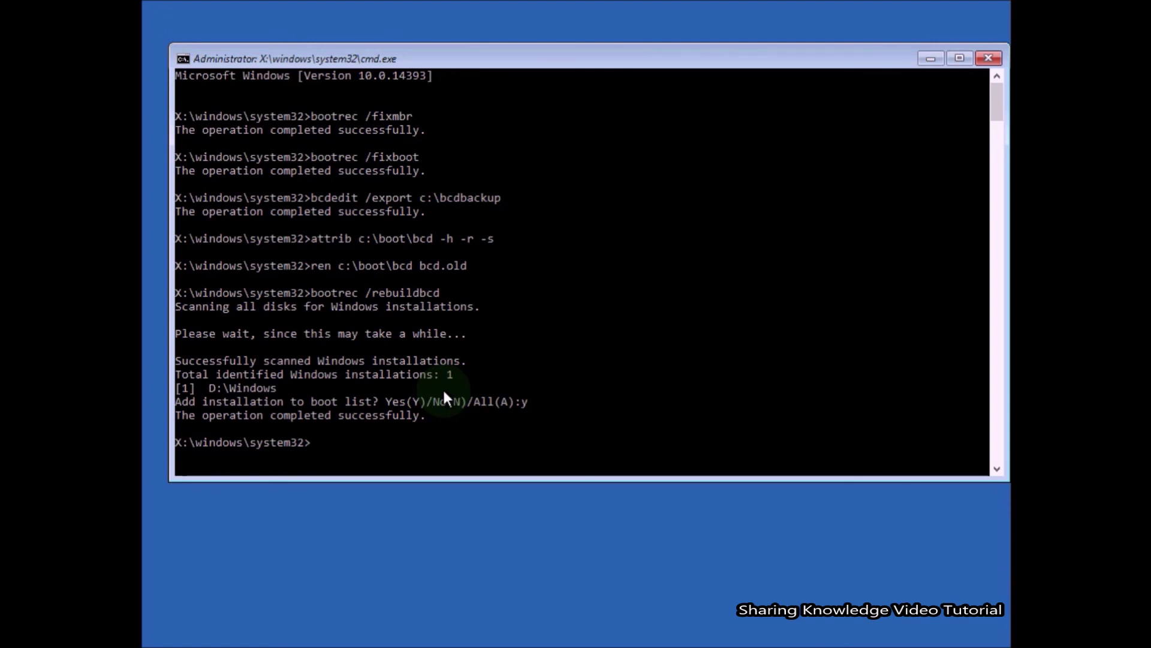
type("exit")
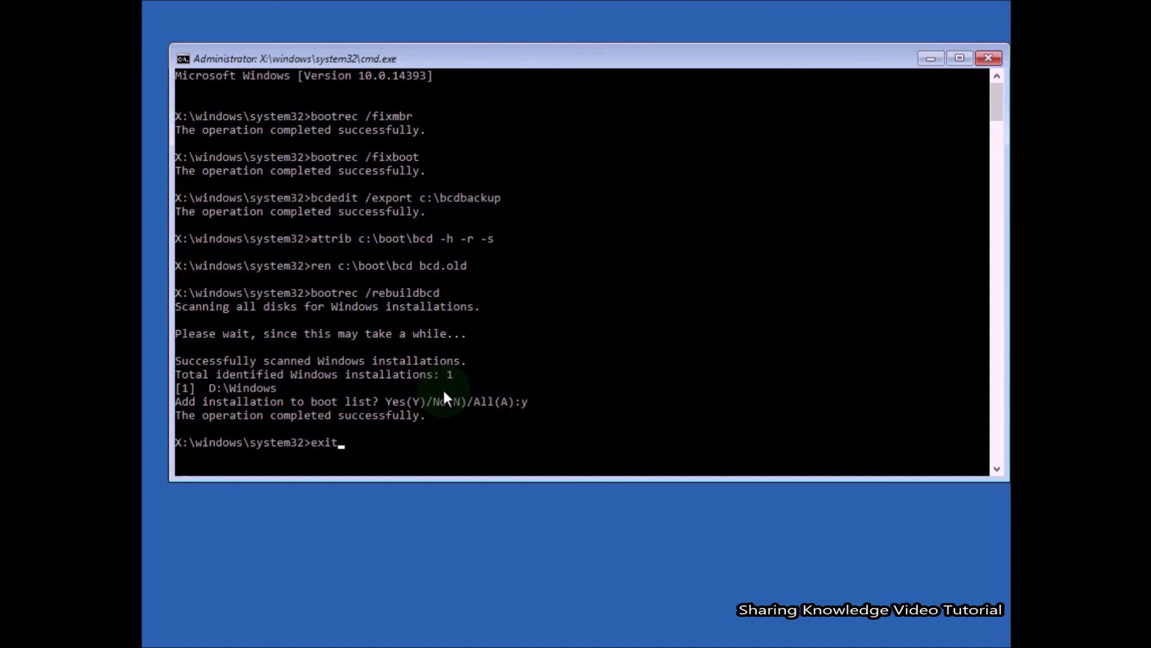
key("Return")
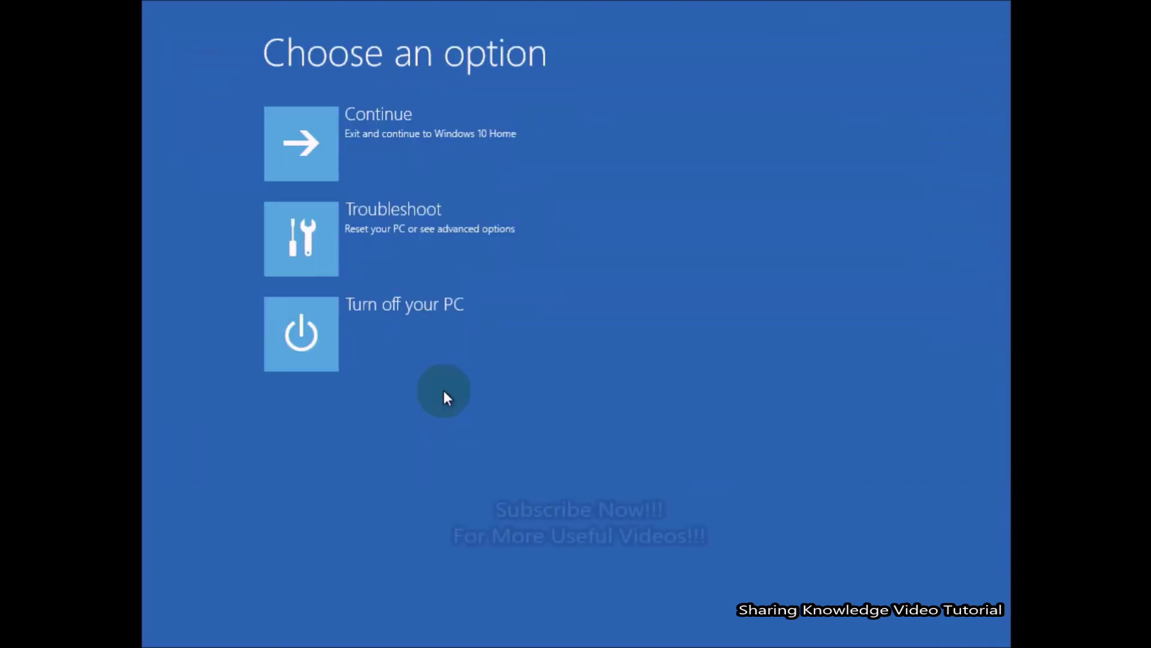
- Continue out of recovery to Windows 10 and dismiss the lock screen to reach the PIN sign-in
left_click(346, 145)
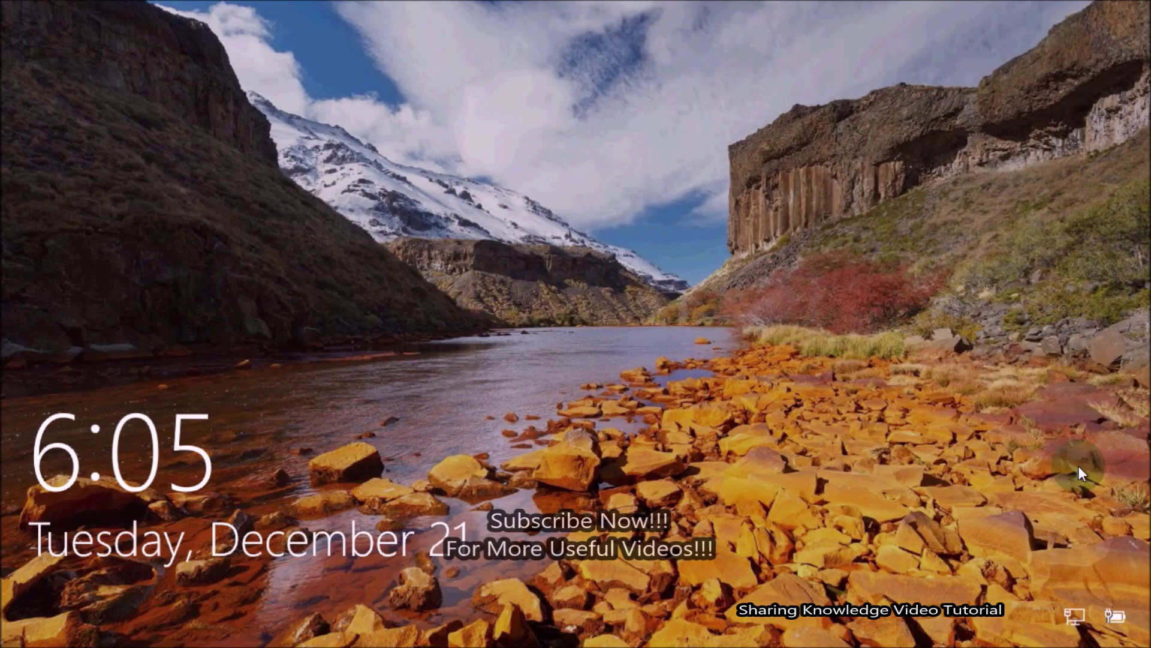
left_click(1050, 503)
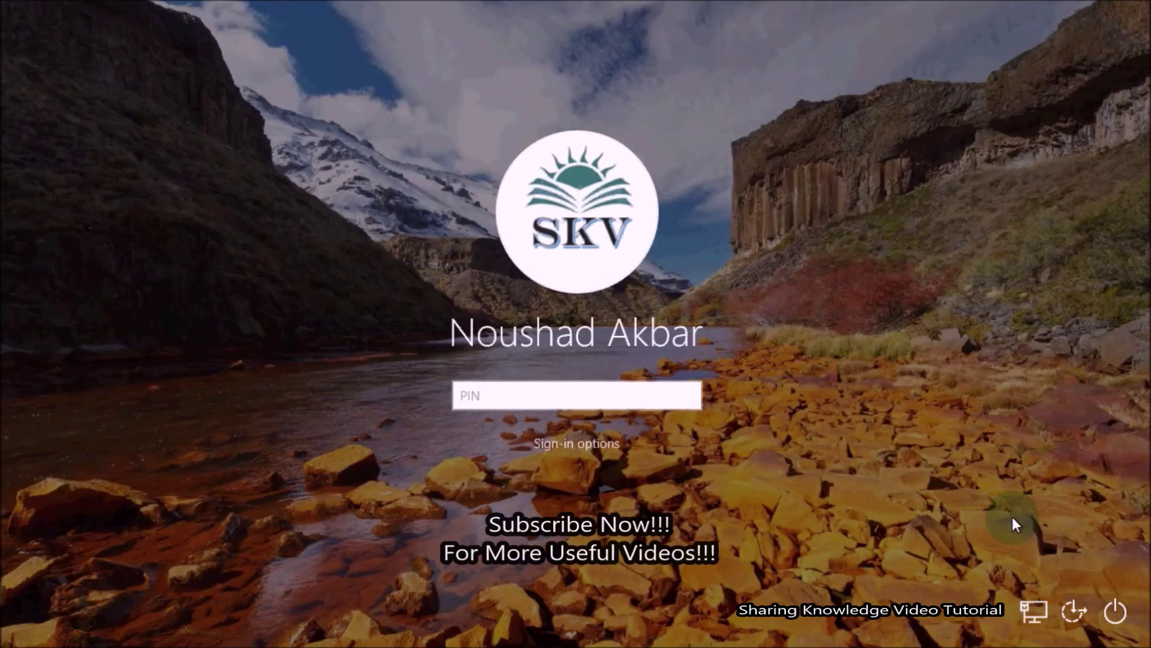